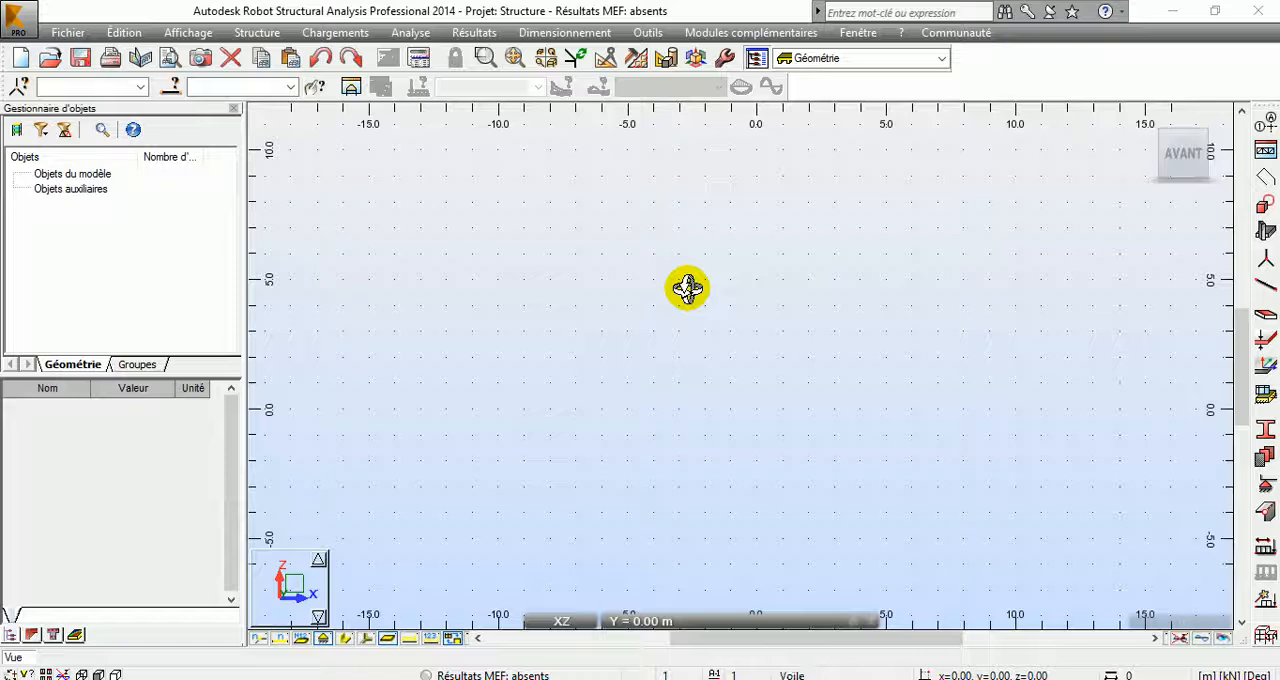
Step: Set up a new bar as type Poutre BA with section B 30x50
left_click(1270, 285)
left_click_drag(791, 109, 107, 68)
left_click(163, 168)
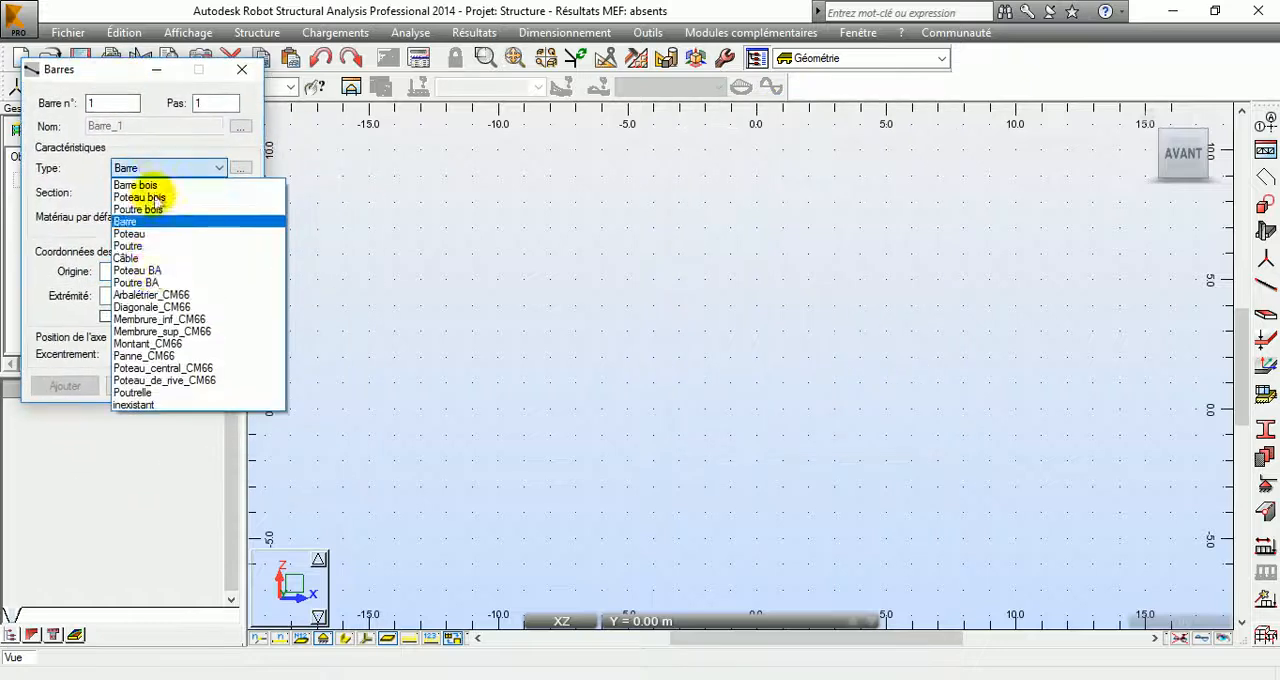
left_click(160, 284)
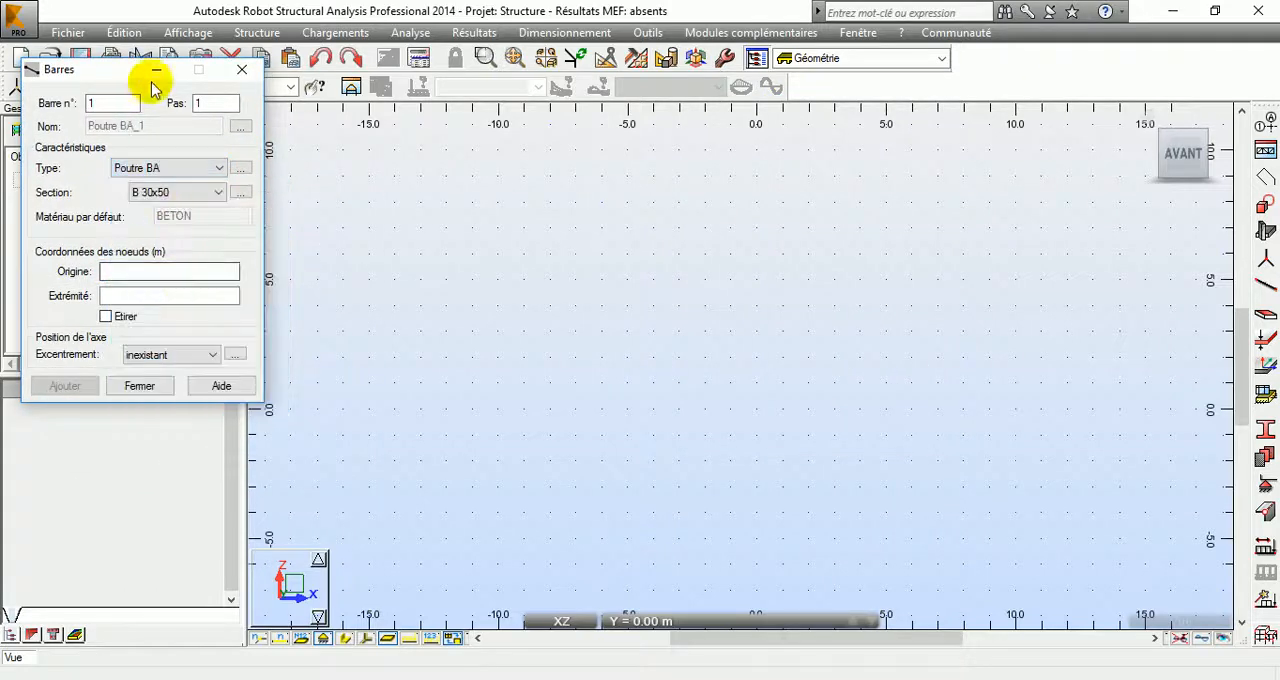
left_click_drag(143, 74, 311, 43)
left_click(328, 163)
left_click(323, 192)
left_click(339, 145)
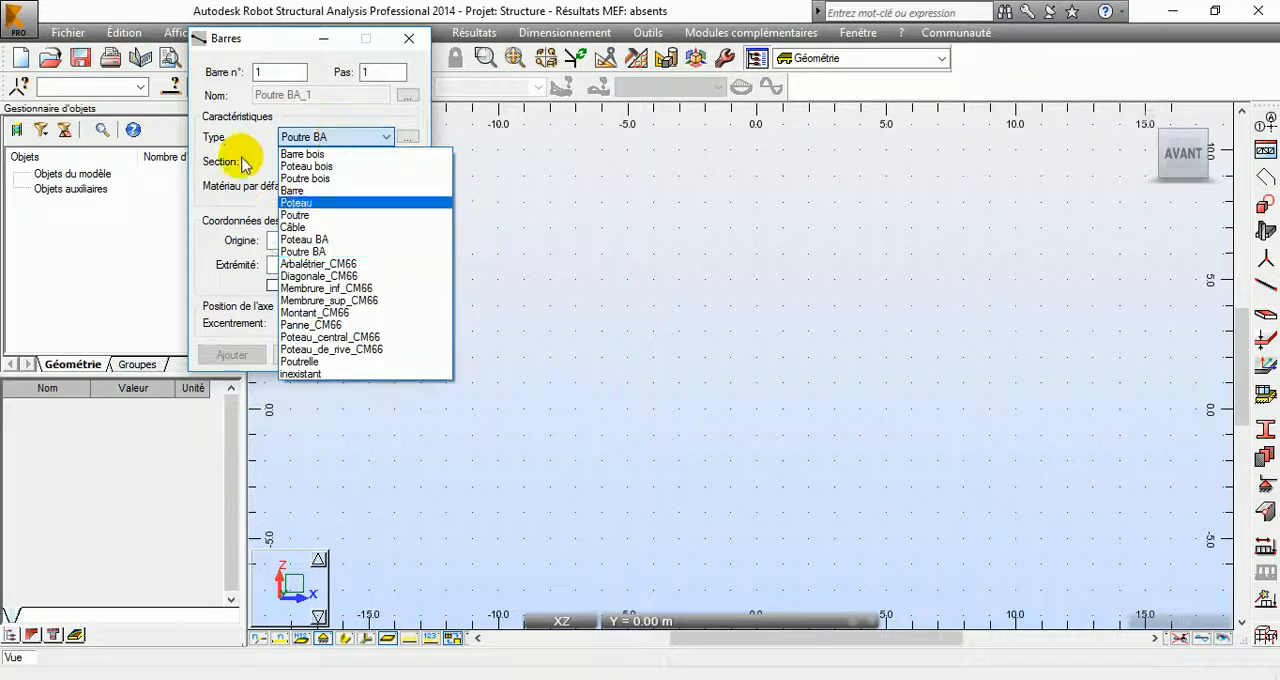
left_click(309, 247)
left_click(309, 241)
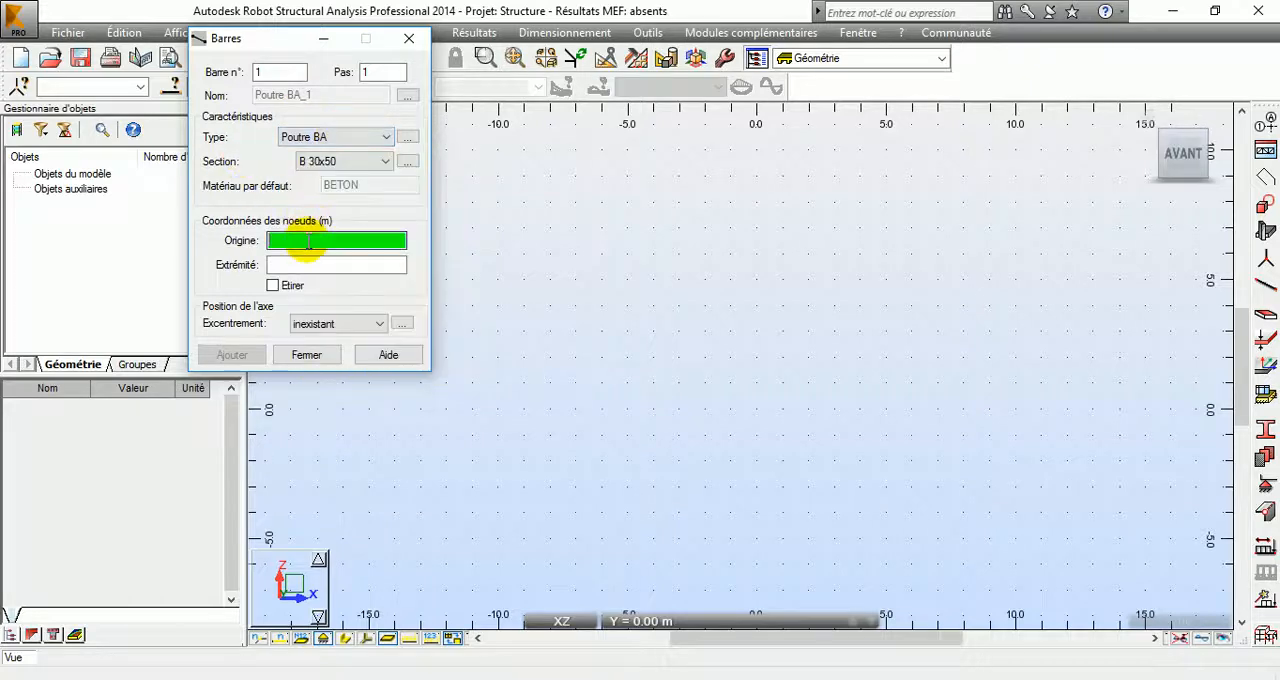
Step: Draw an 18 m horizontal bar from x = -11 m to x = 7 m at z = 0 and display its section shape
left_click(474, 409)
left_click(938, 409)
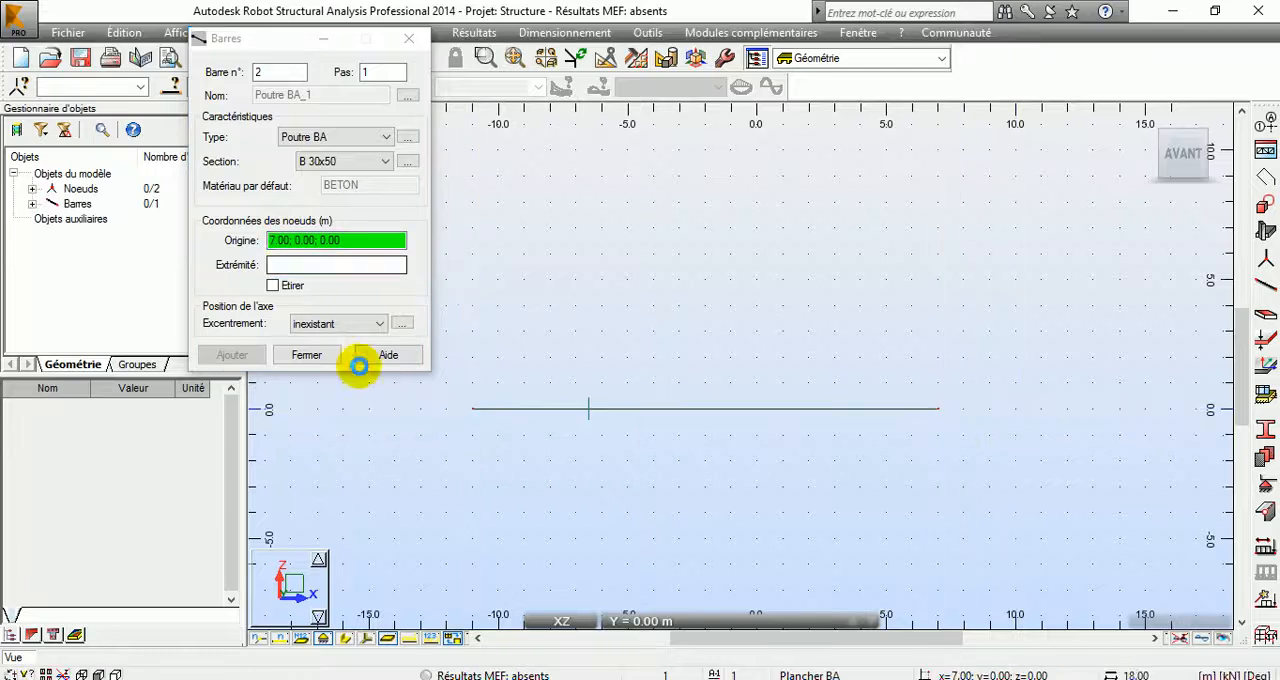
left_click(306, 355)
left_click(345, 638)
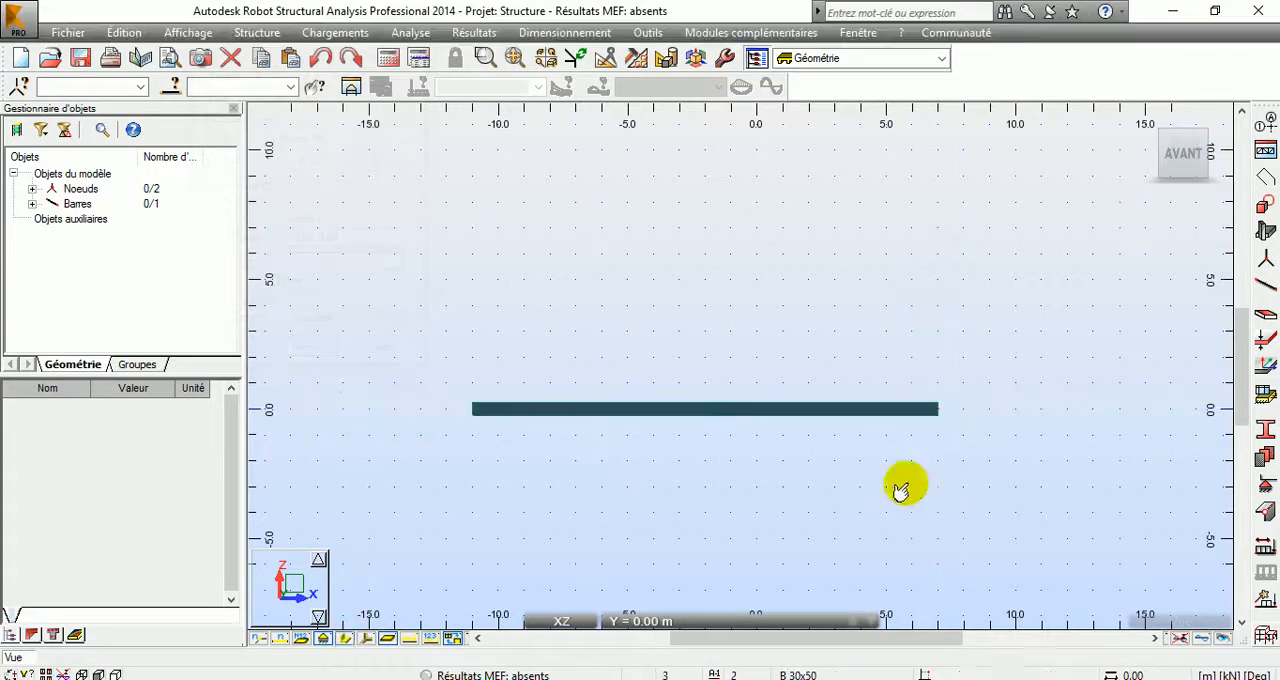
Step: Assign the sets 190 profile to the bar and inspect the section at its end in 3D
right_click(992, 370)
left_click(922, 443)
left_click_drag(808, 457, 757, 423)
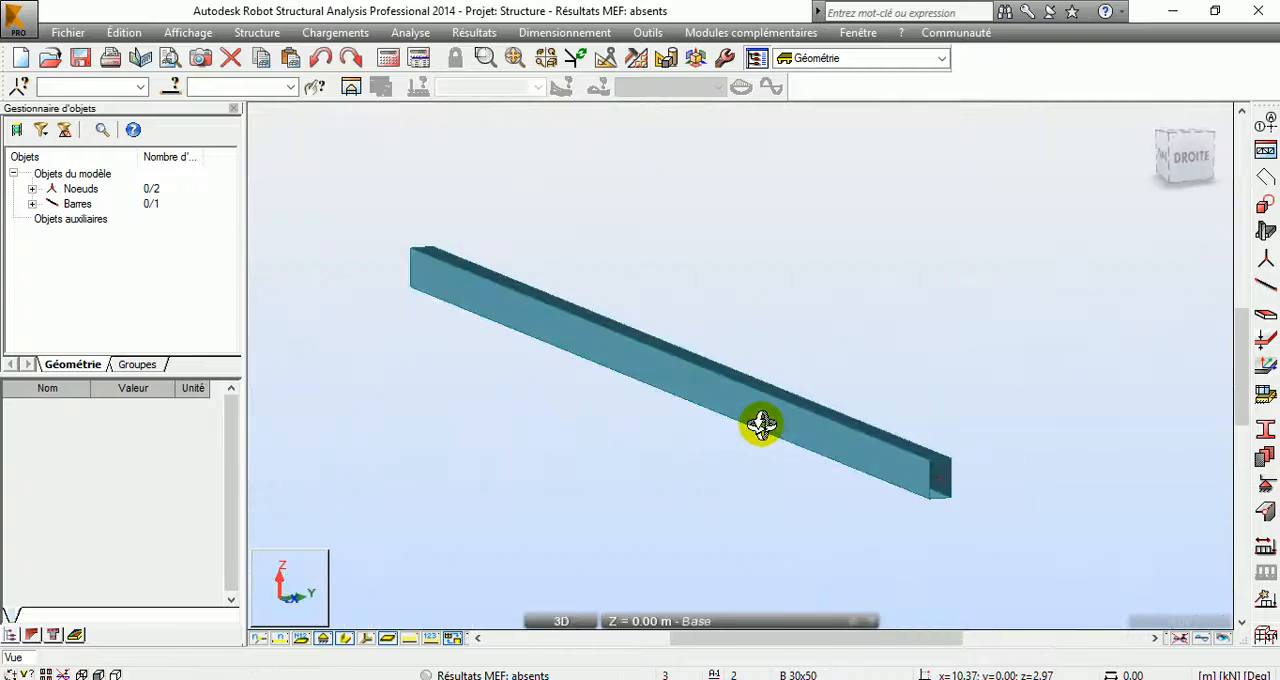
left_click(1266, 437)
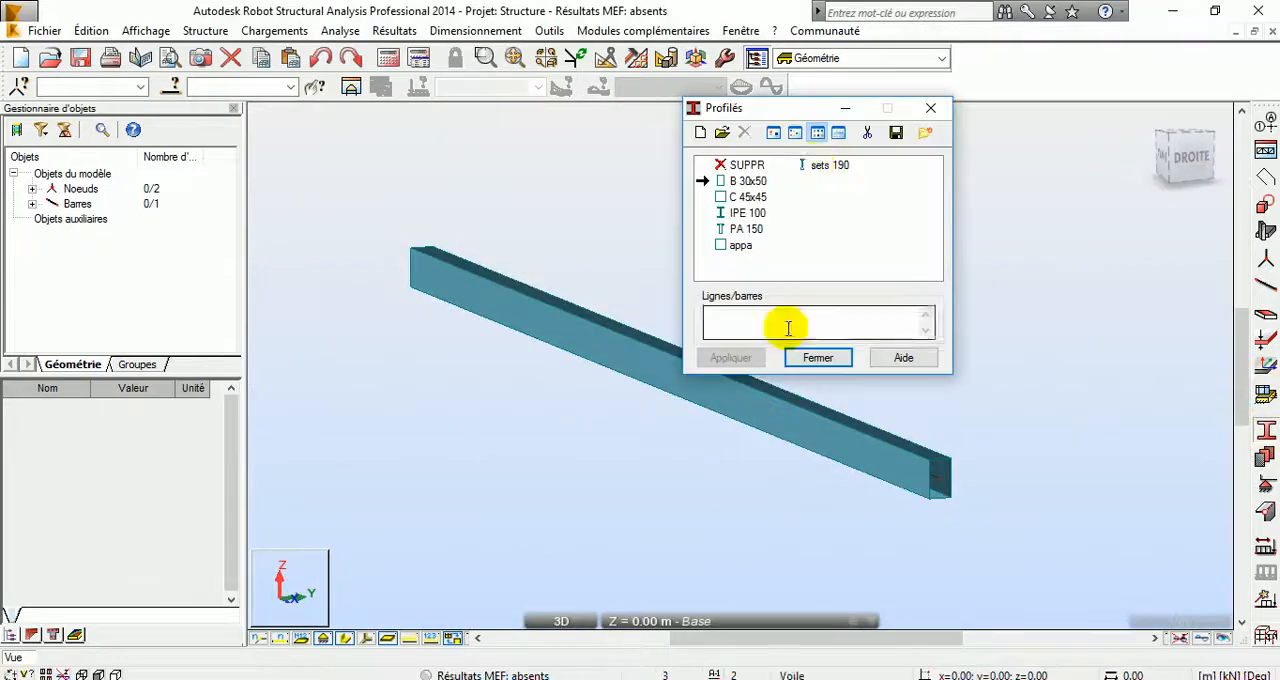
left_click_drag(805, 115, 993, 83)
left_click(1012, 133)
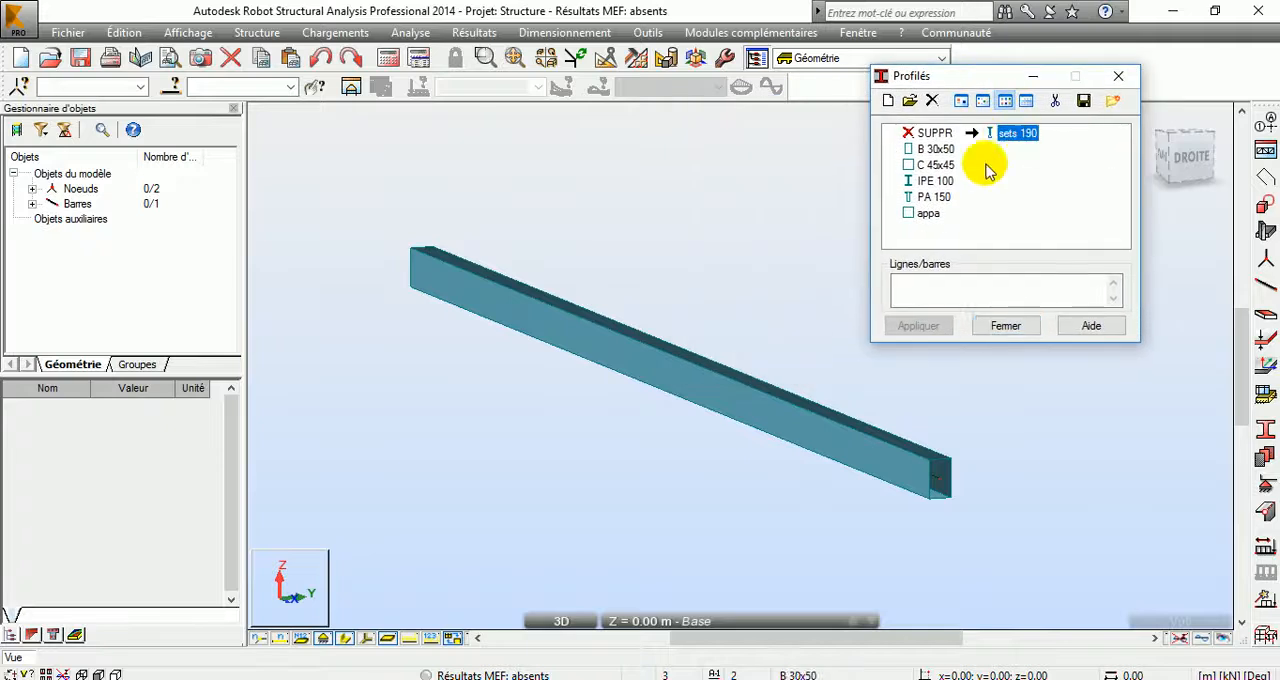
left_click(1000, 400)
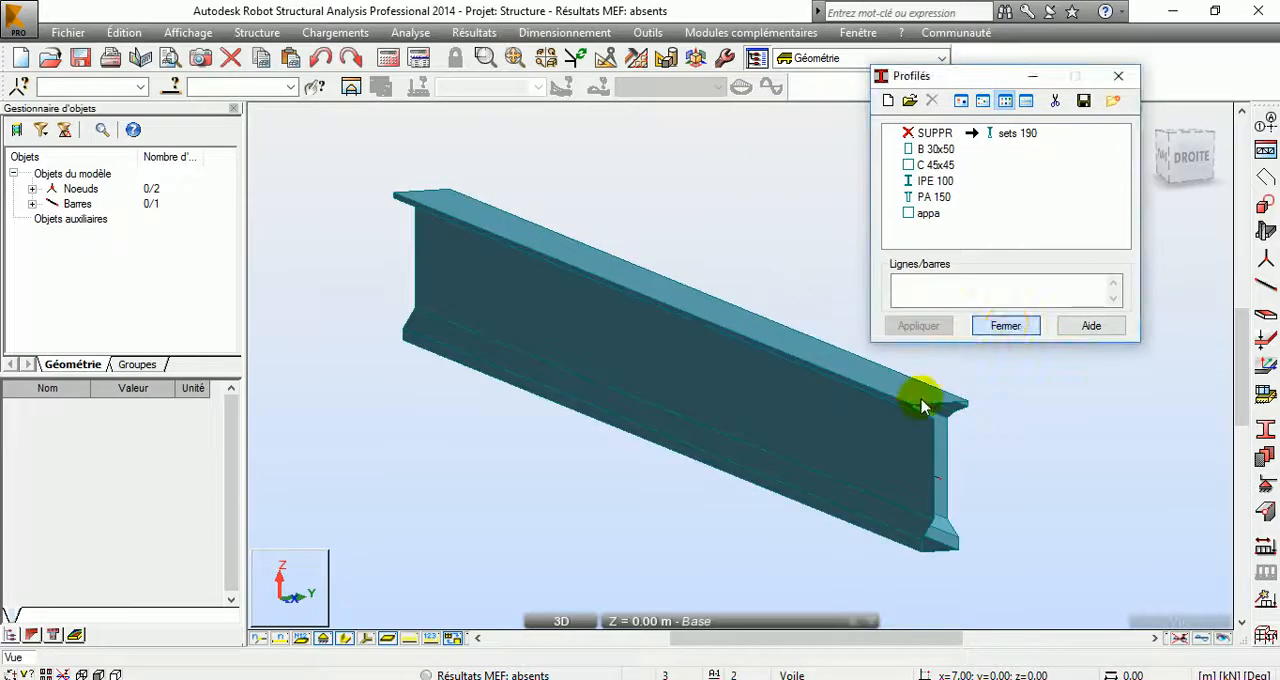
left_click(1005, 326)
scroll(846, 448, "up", 3)
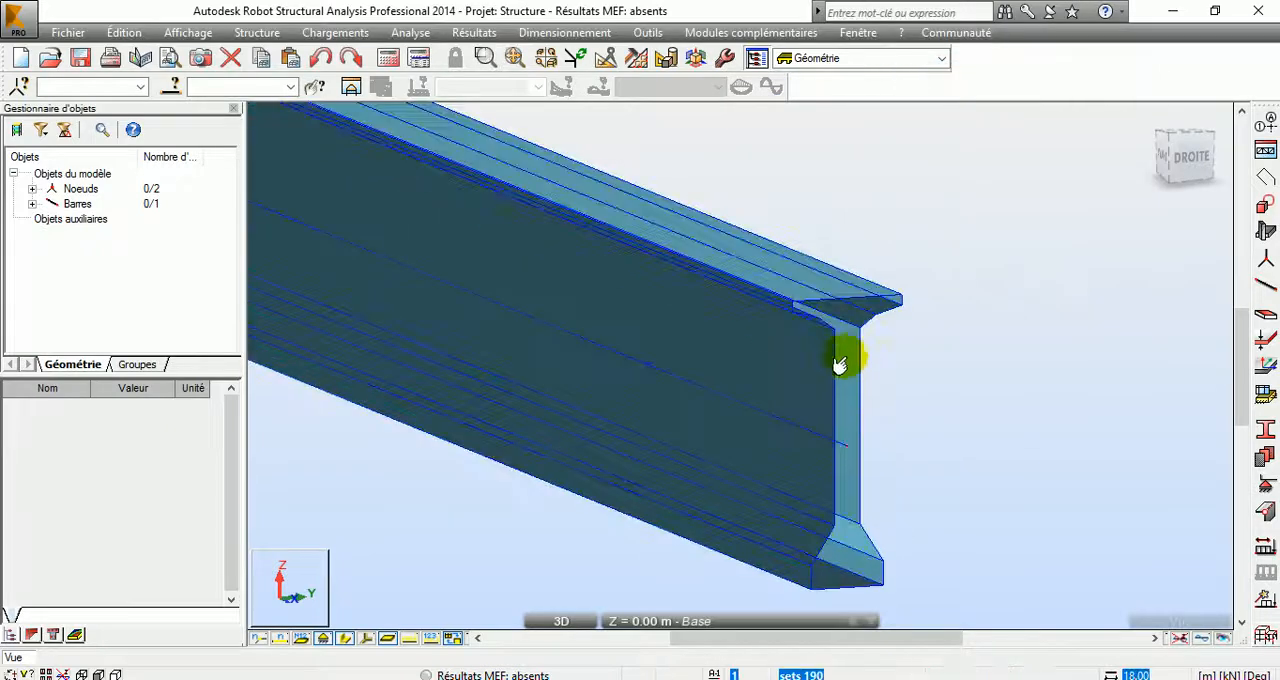
right_click(958, 362)
left_click(894, 431)
left_click_drag(894, 431, 305, 580)
Step: Delete the bar in the 2D XY view after hiding its section shape
left_click(305, 580)
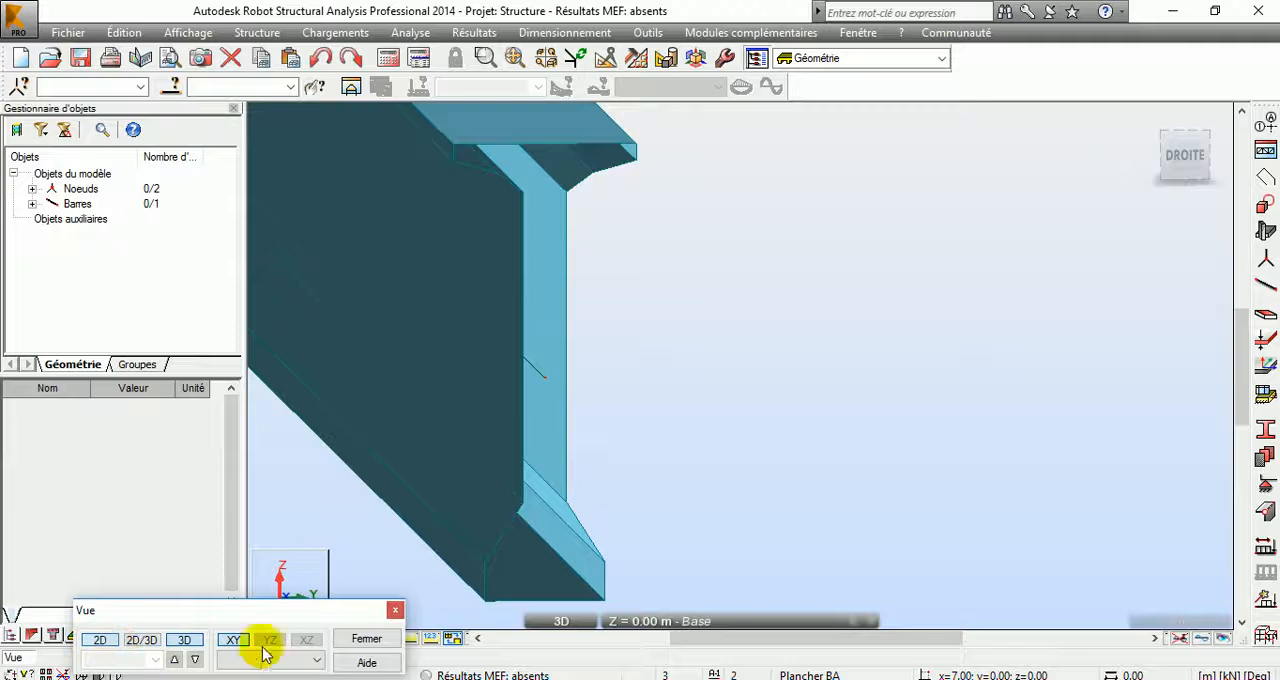
left_click(174, 640)
left_click(356, 636)
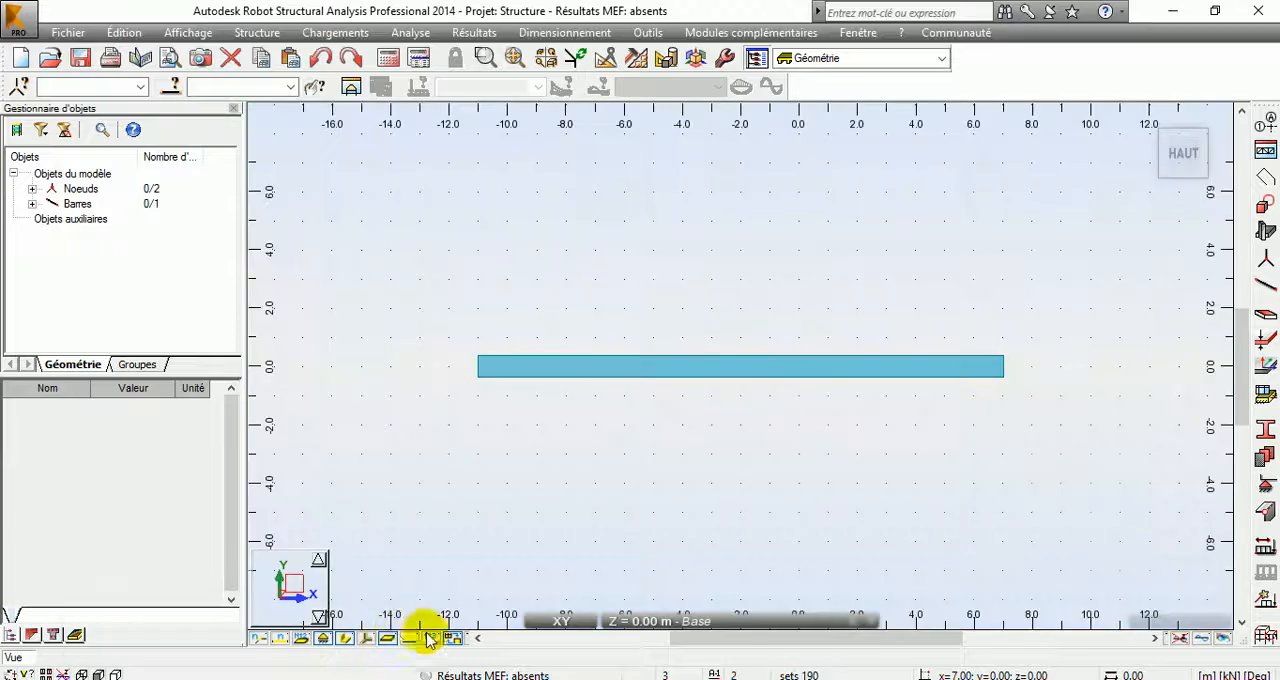
left_click(345, 640)
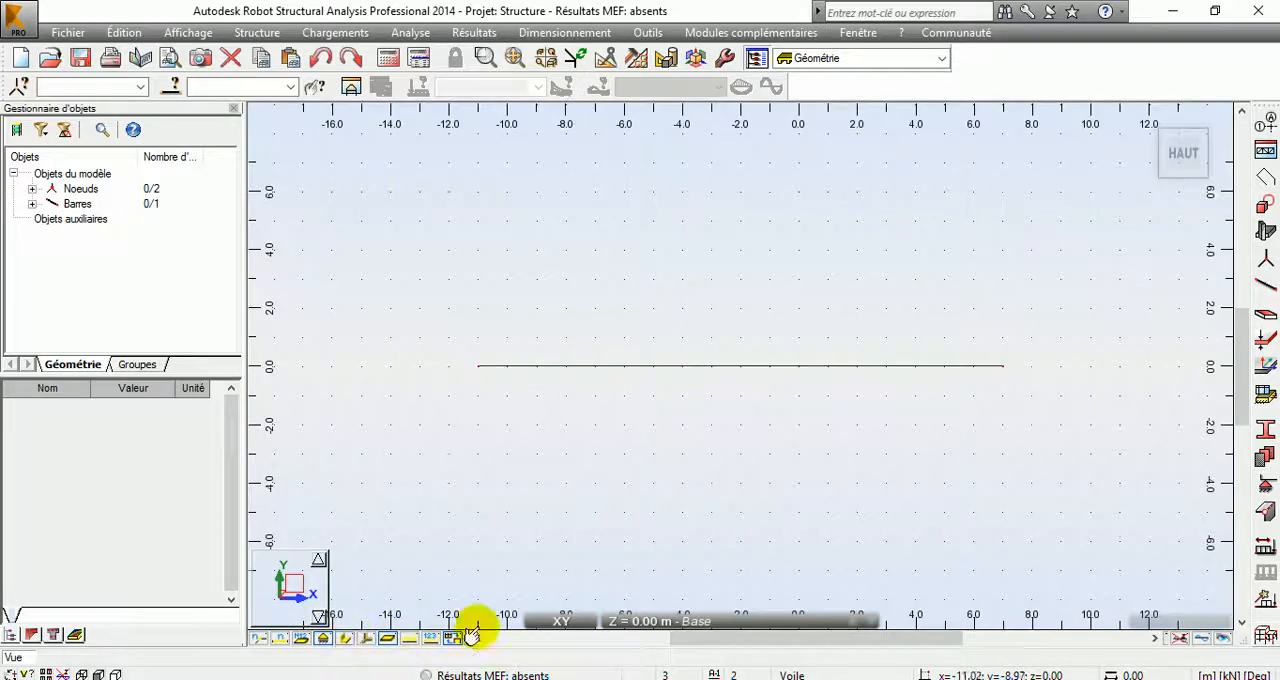
left_click_drag(418, 332, 1060, 410)
key("Delete")
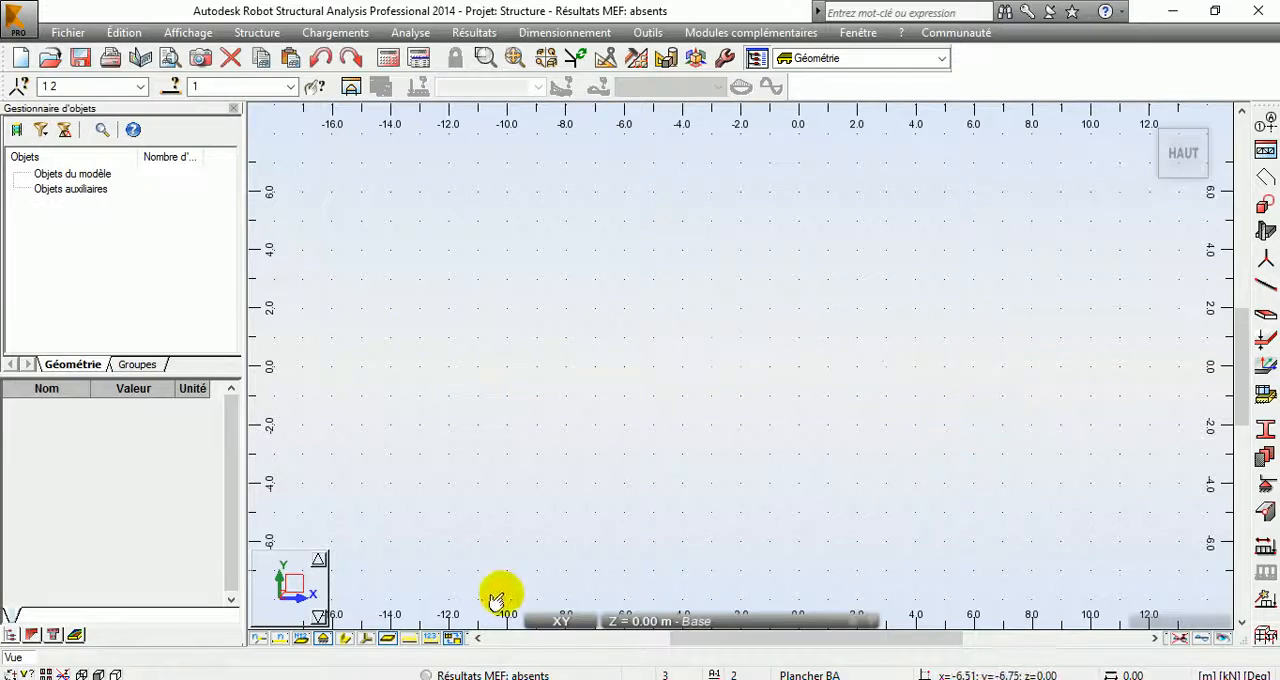
Step: In the 2D XZ view, draw a 15 m Arbalétrier_CM66 bar with section sets 190 from x = -11 m to x = 4 m at z = 1 m
left_click(296, 576)
left_click(306, 639)
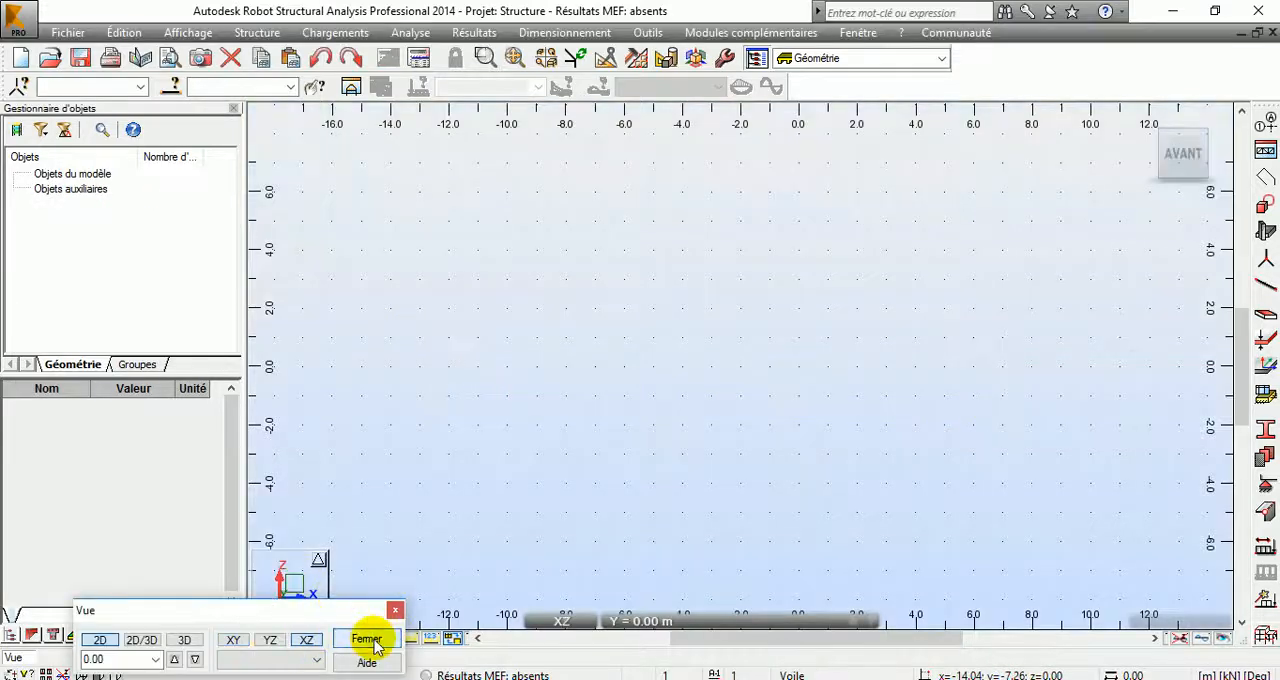
left_click(366, 639)
left_click(1264, 285)
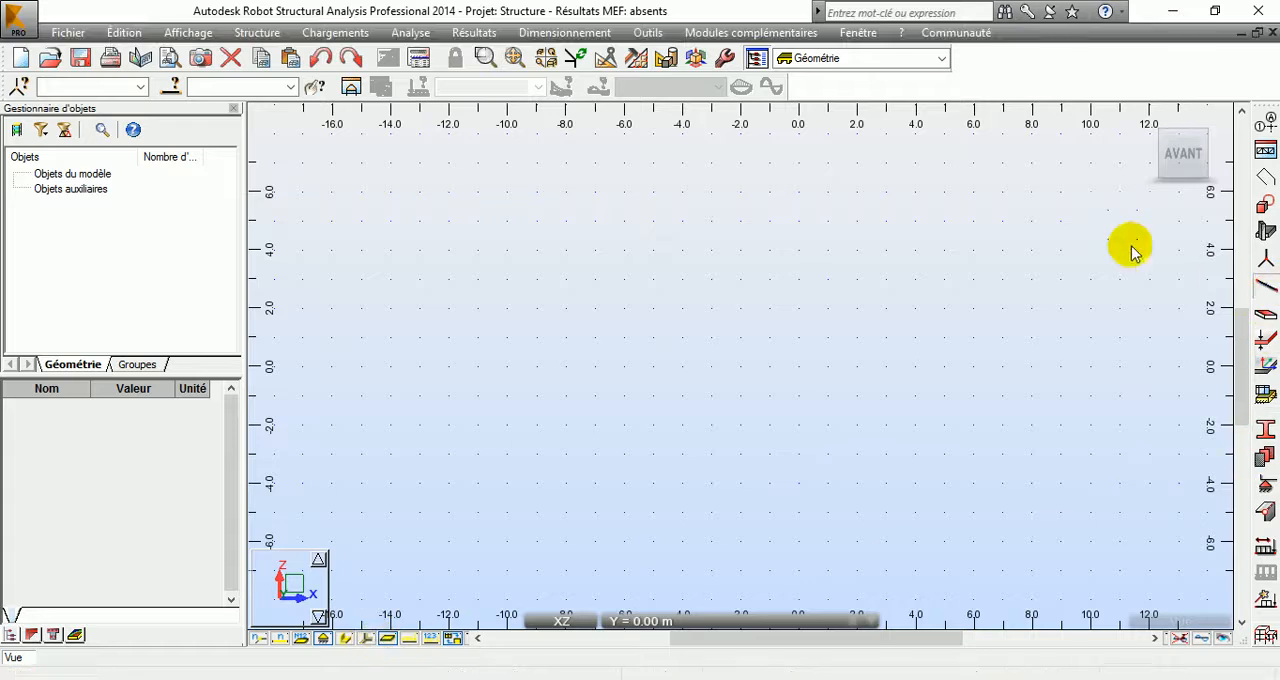
left_click(480, 343)
left_click(905, 338)
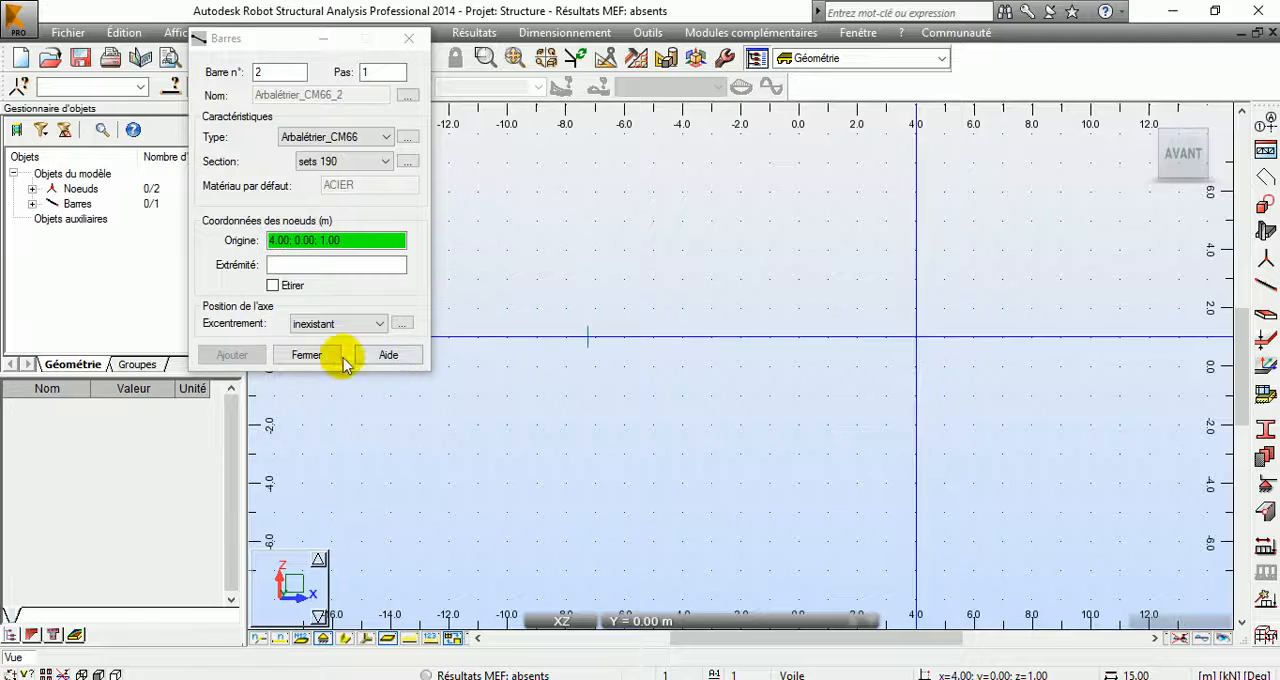
left_click(306, 355)
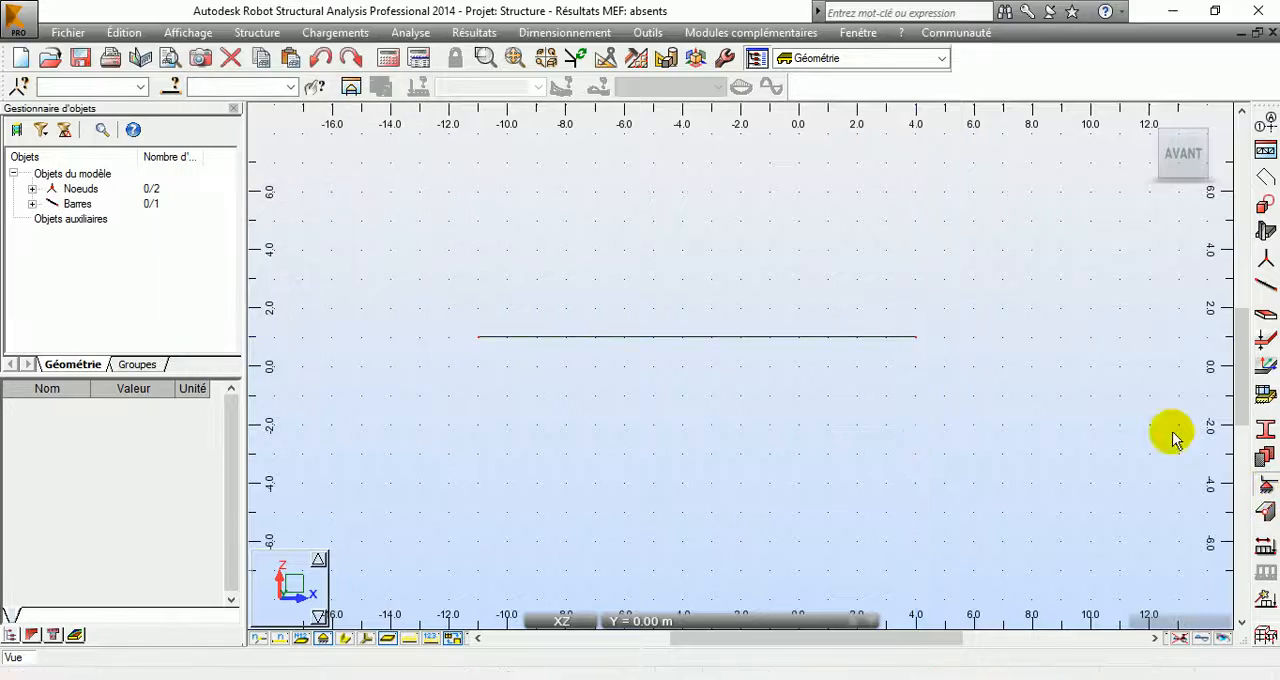
Step: Assign an Appui simple support to the bar's end at x = 4 m and an apd support to its end at x = -11 m
left_click(1265, 485)
left_click_drag(780, 110, 266, 129)
left_click(245, 216)
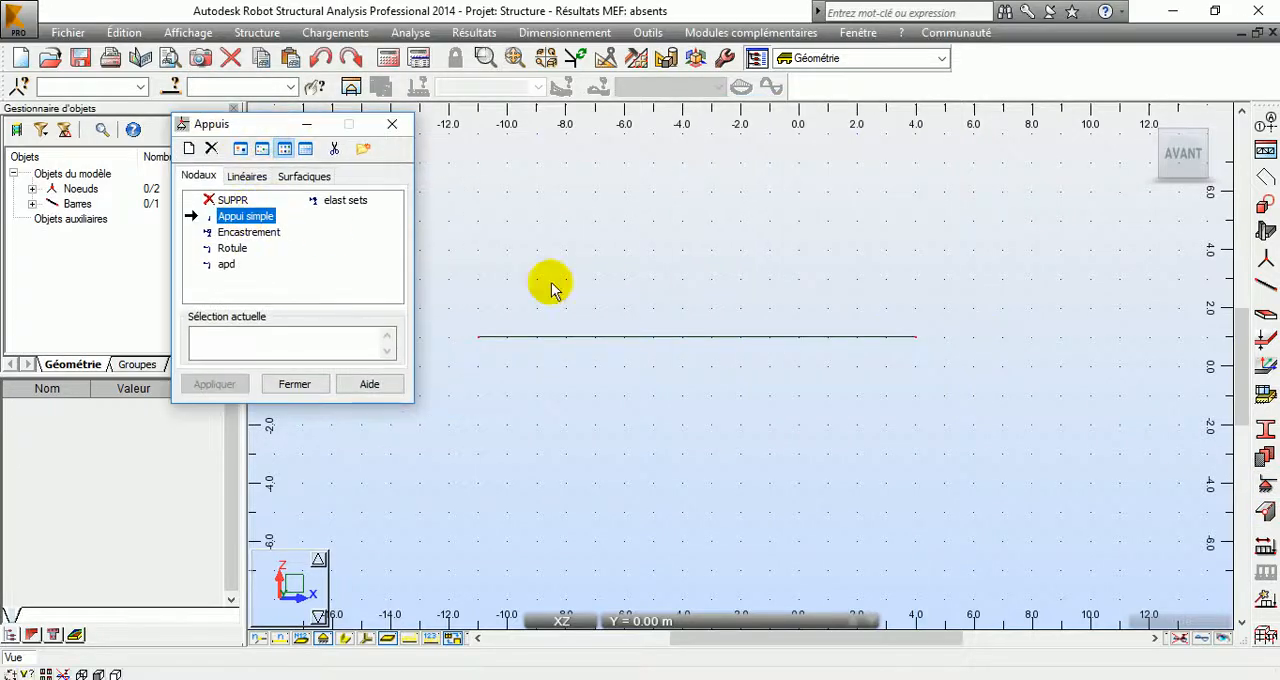
left_click(917, 337)
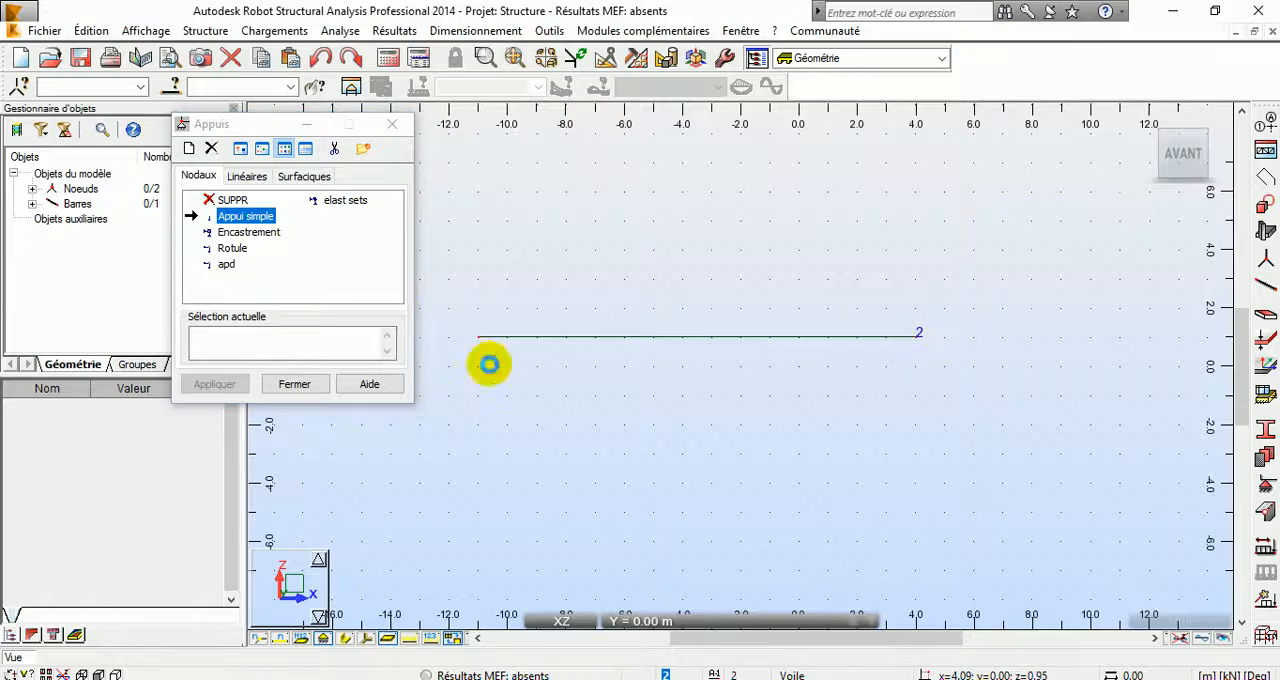
left_click(228, 265)
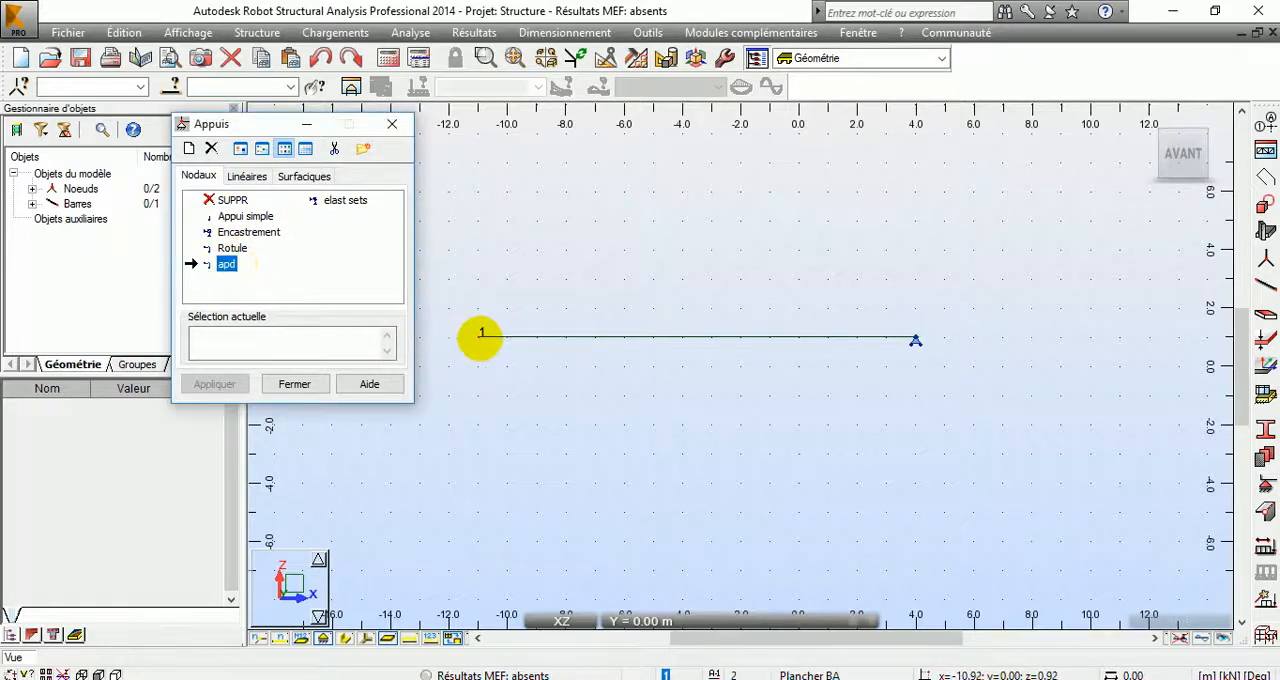
left_click(480, 336)
left_click(294, 384)
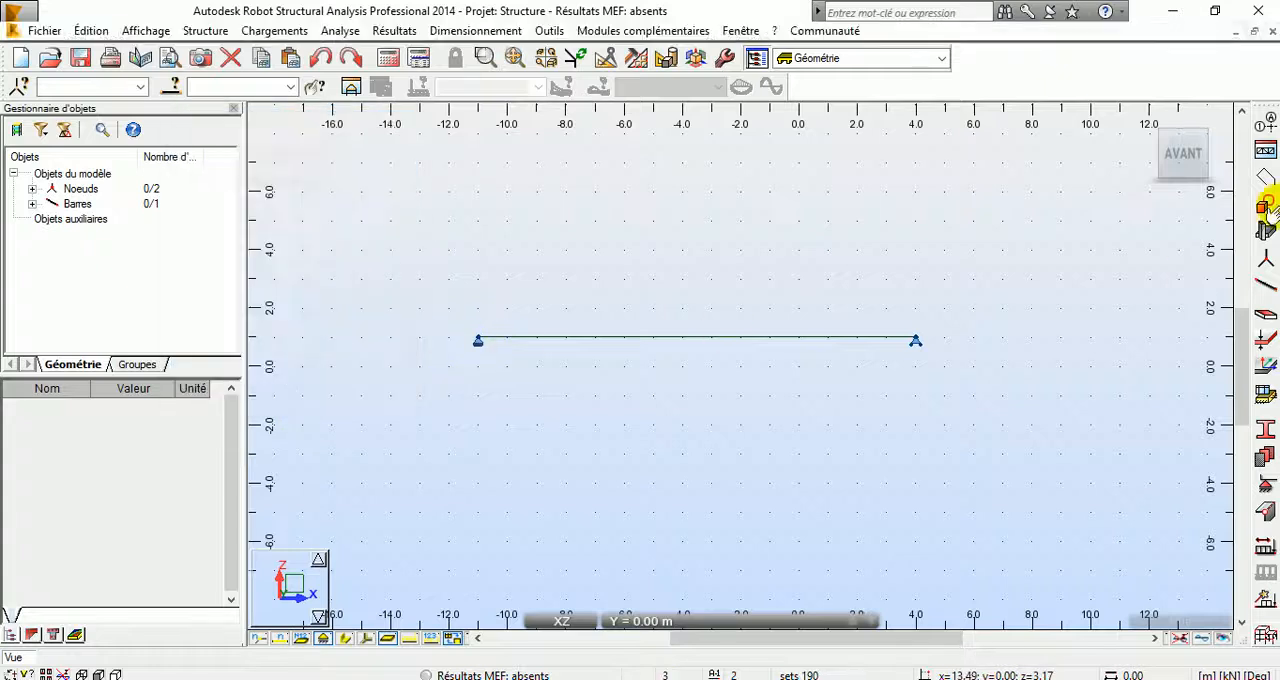
Step: Add a permanent load case named PERM1 with number 1
left_click(1150, 120)
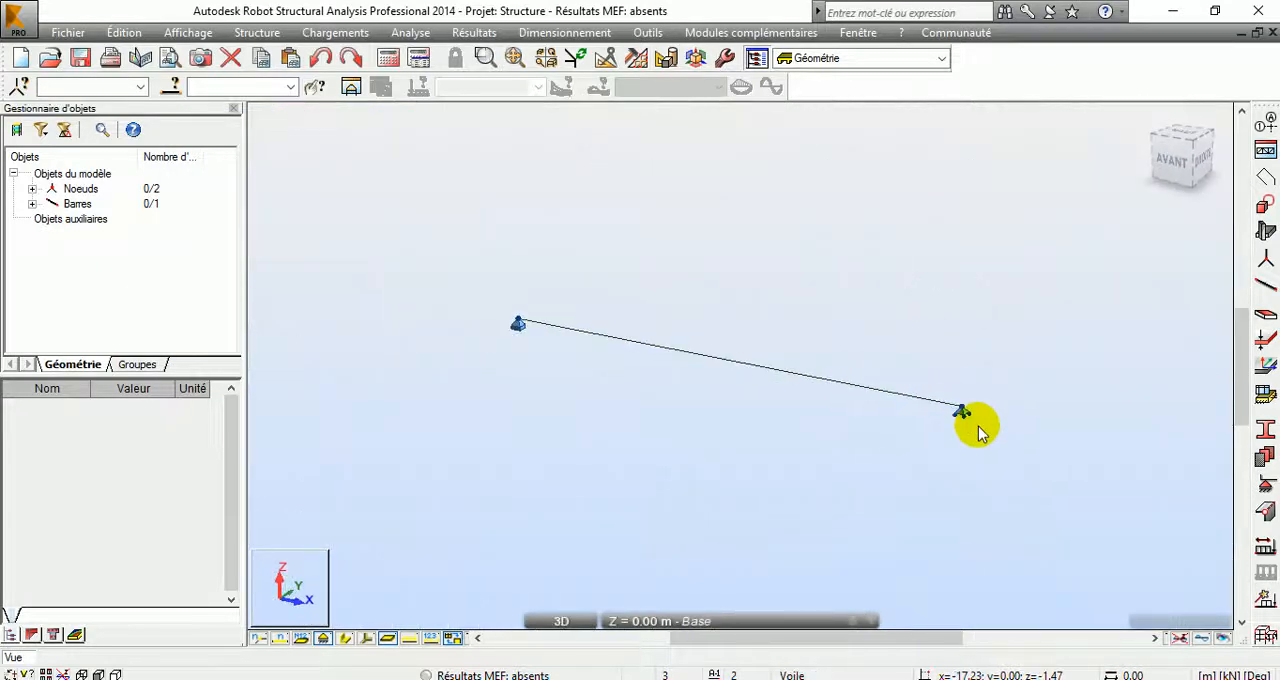
middle_click_drag(765, 350, 818, 371)
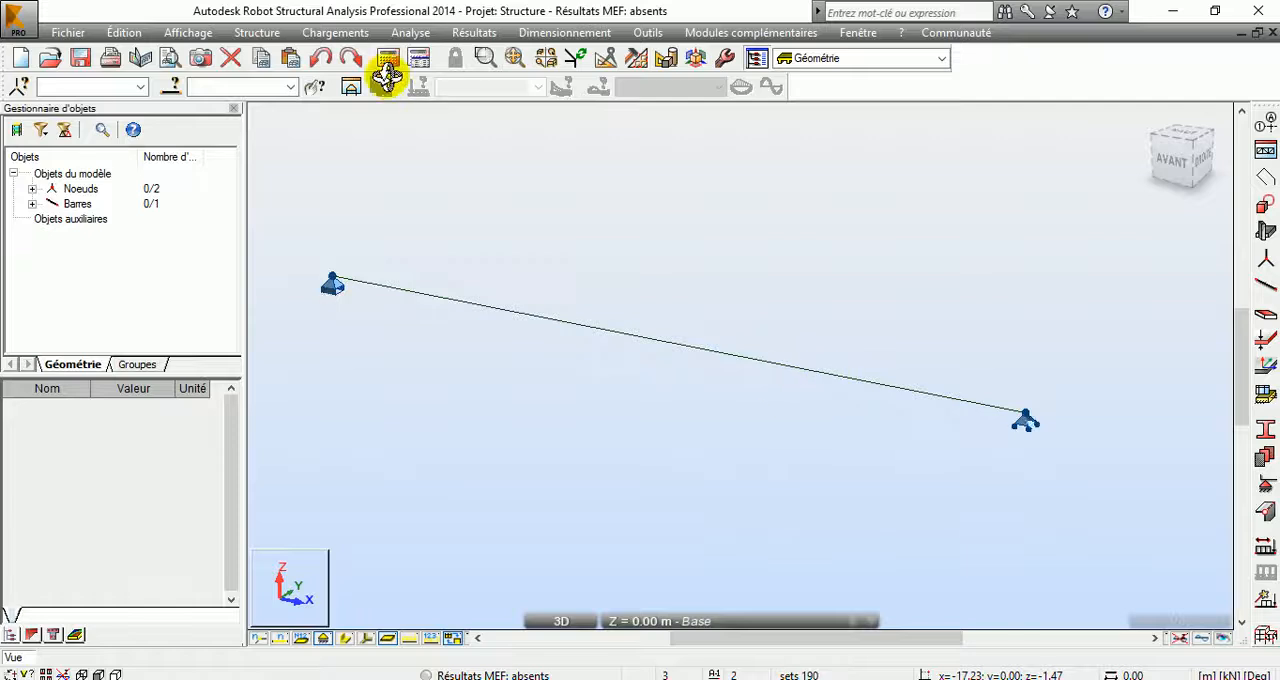
right_click(372, 214)
left_click(500, 250)
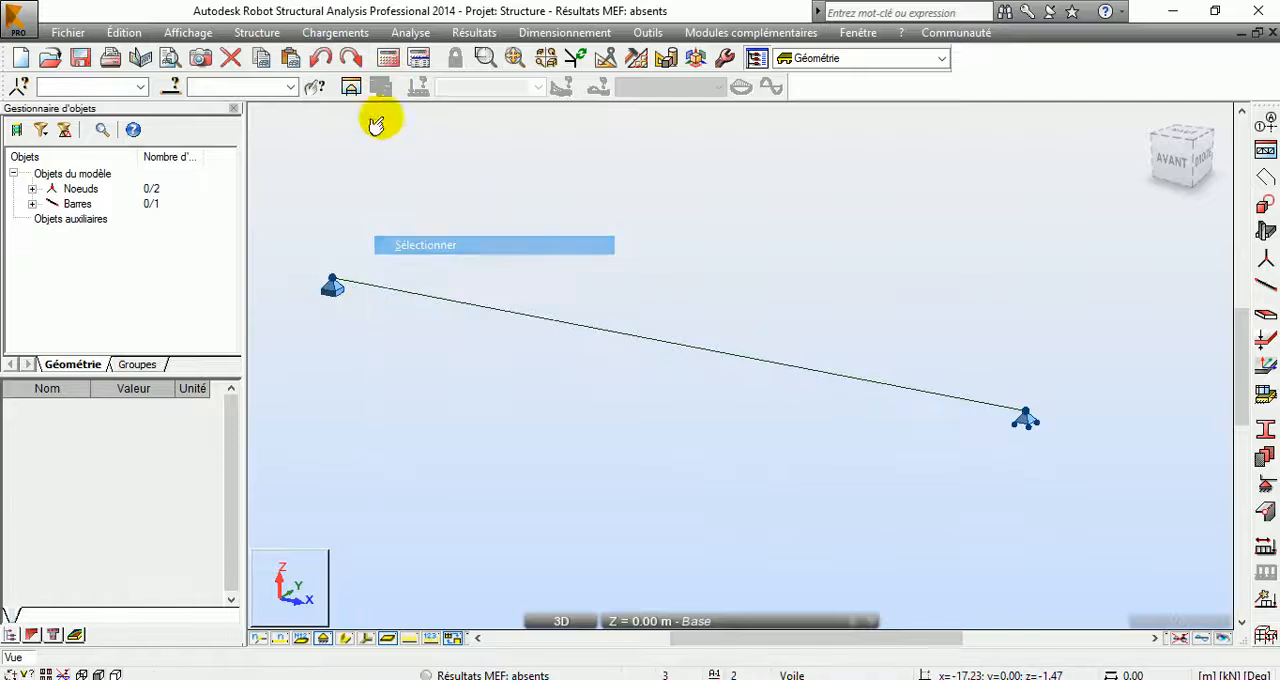
left_click(335, 32)
left_click(362, 56)
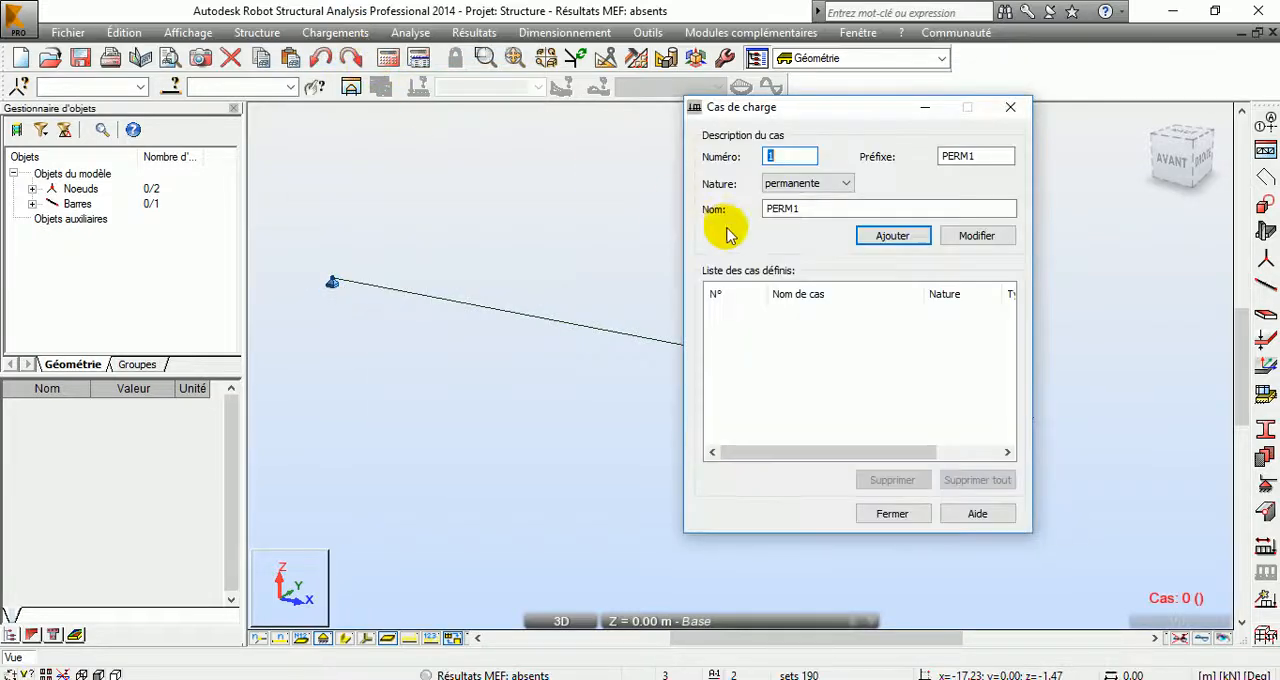
left_click(894, 238)
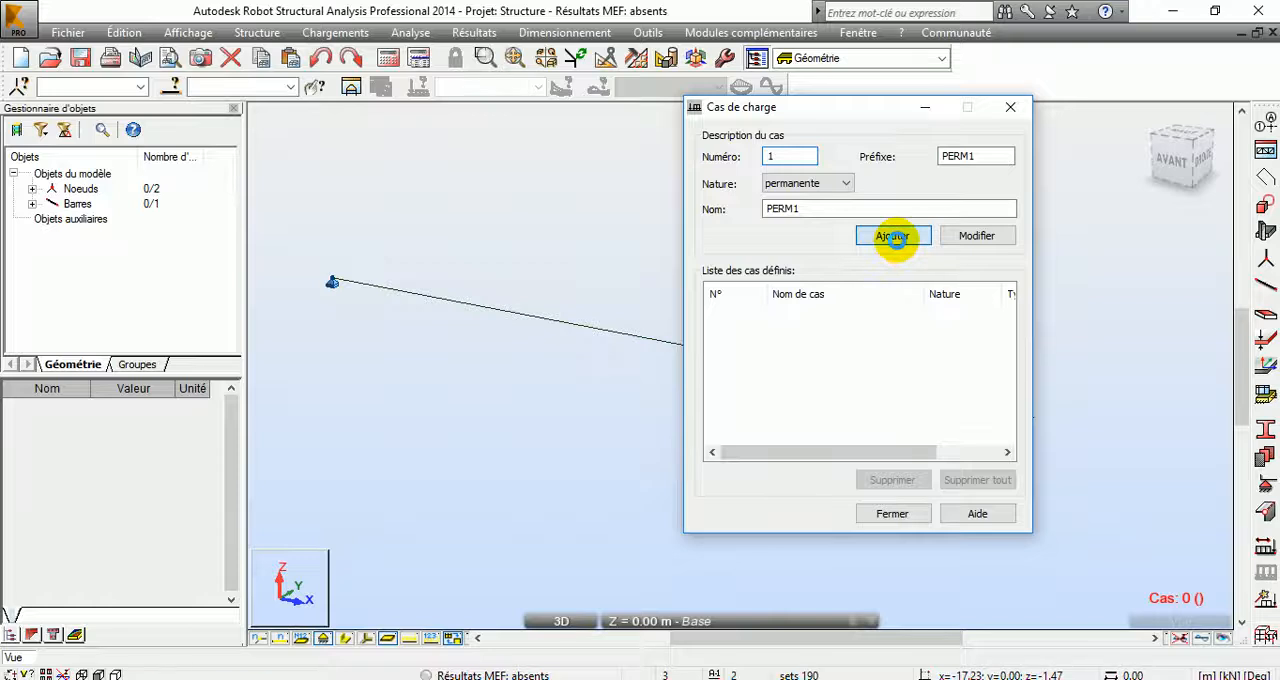
left_click(885, 513)
Step: Apply a uniform load along the global Z direction to the bar in load case PERM1
left_click(262, 33)
mouse_move(310, 35)
left_click(340, 73)
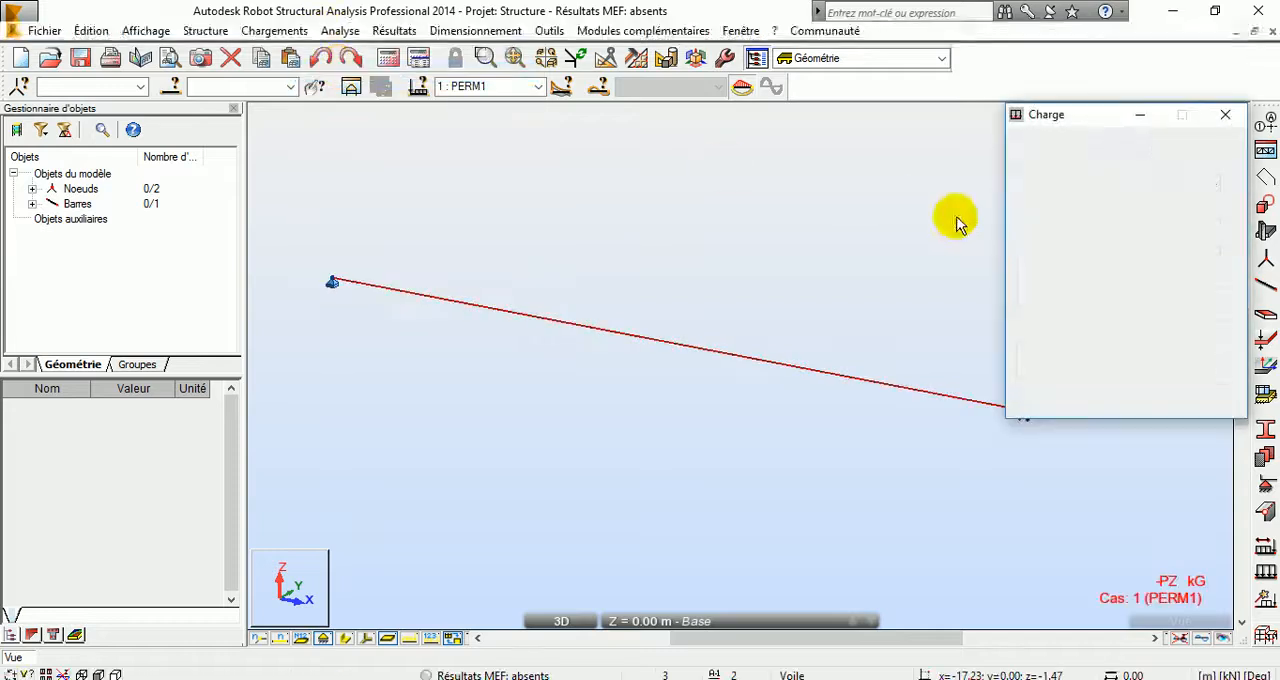
left_click(1076, 185)
left_click(1064, 239)
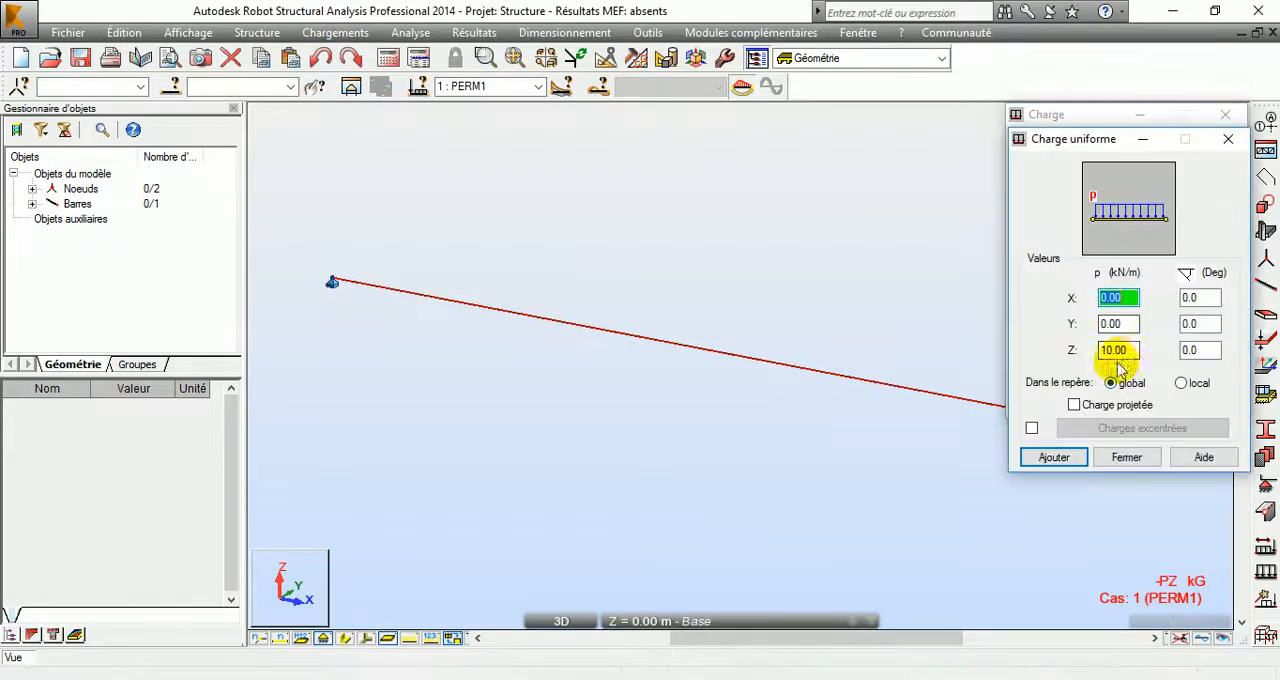
left_click_drag(1136, 353, 1049, 356)
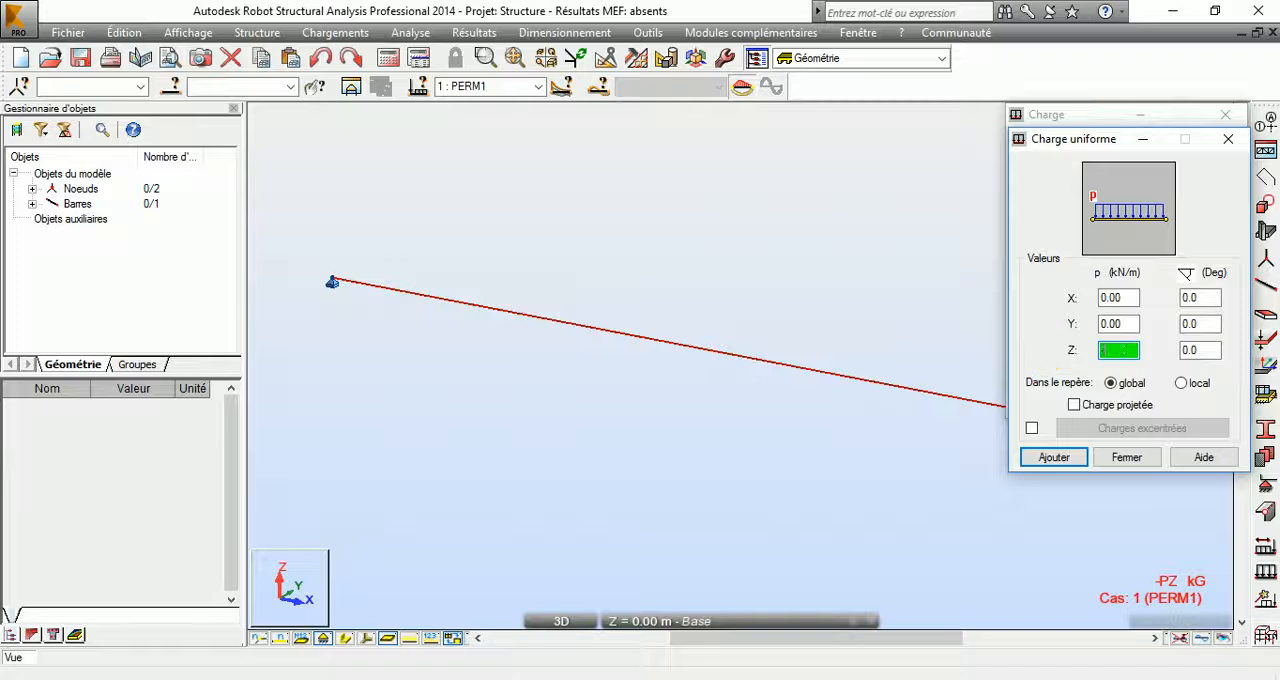
left_click(1054, 457)
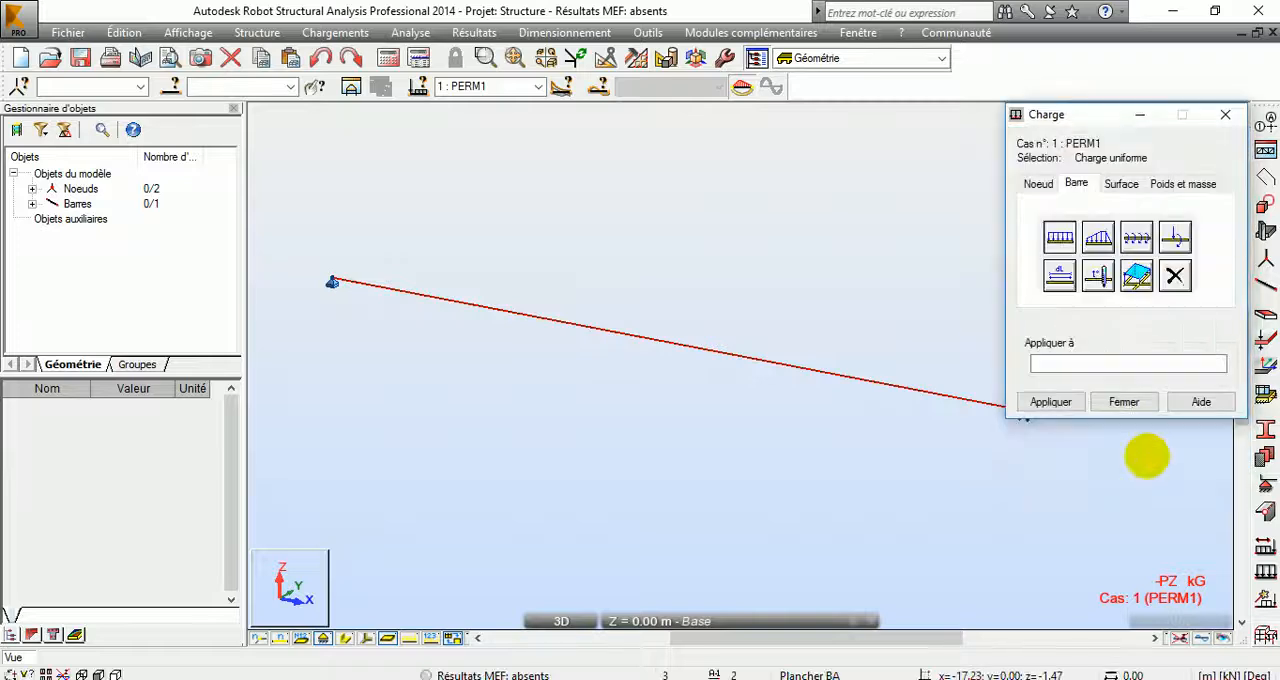
left_click(887, 384)
left_click(1052, 402)
left_click(1123, 402)
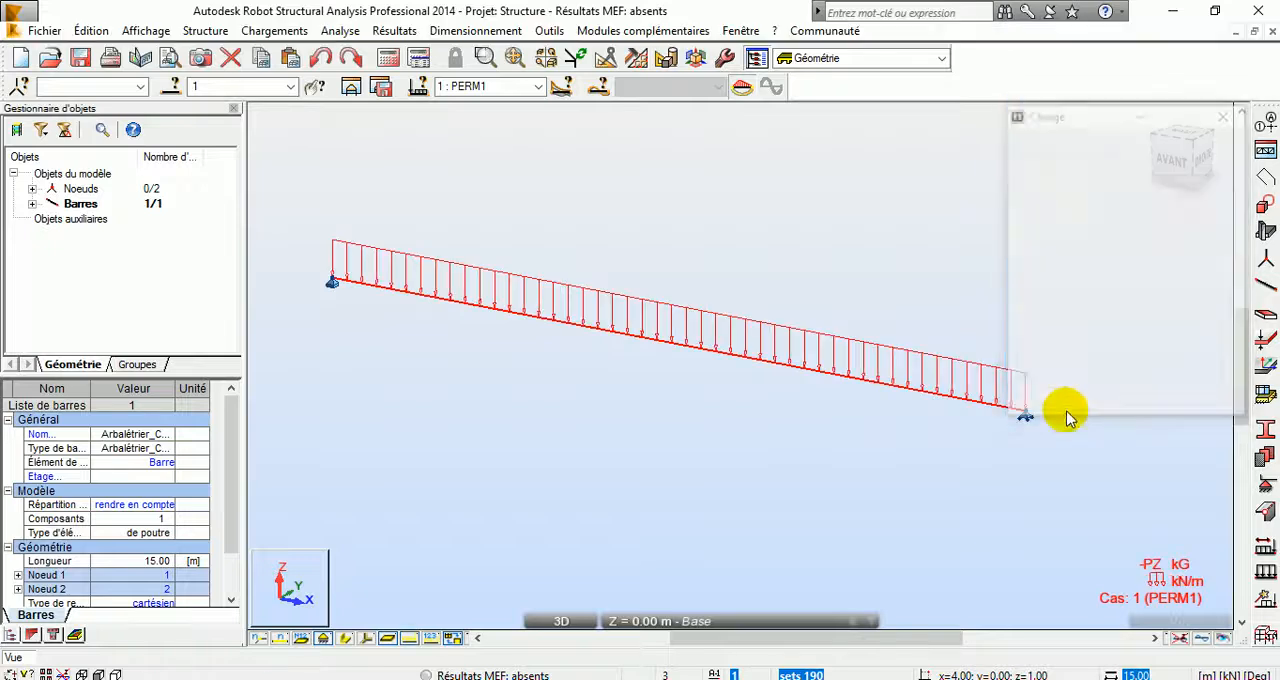
Step: Display the load symbols together with their values on the bar
left_click(430, 640)
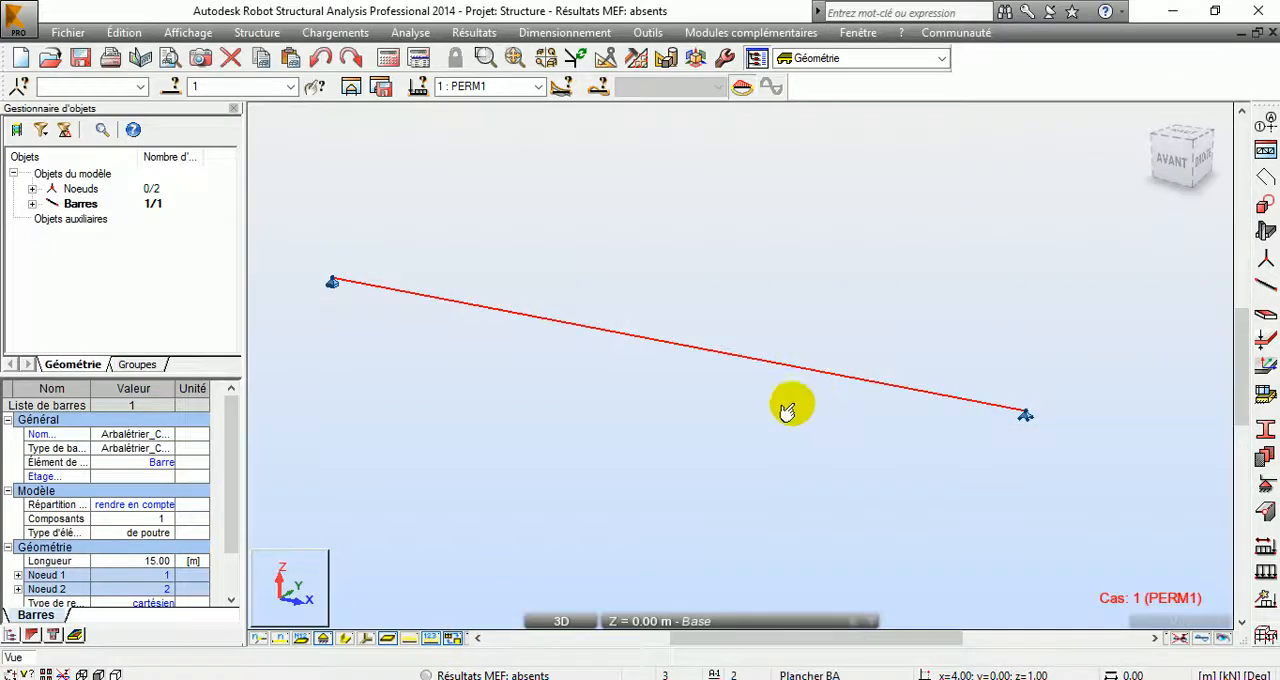
left_click(430, 640)
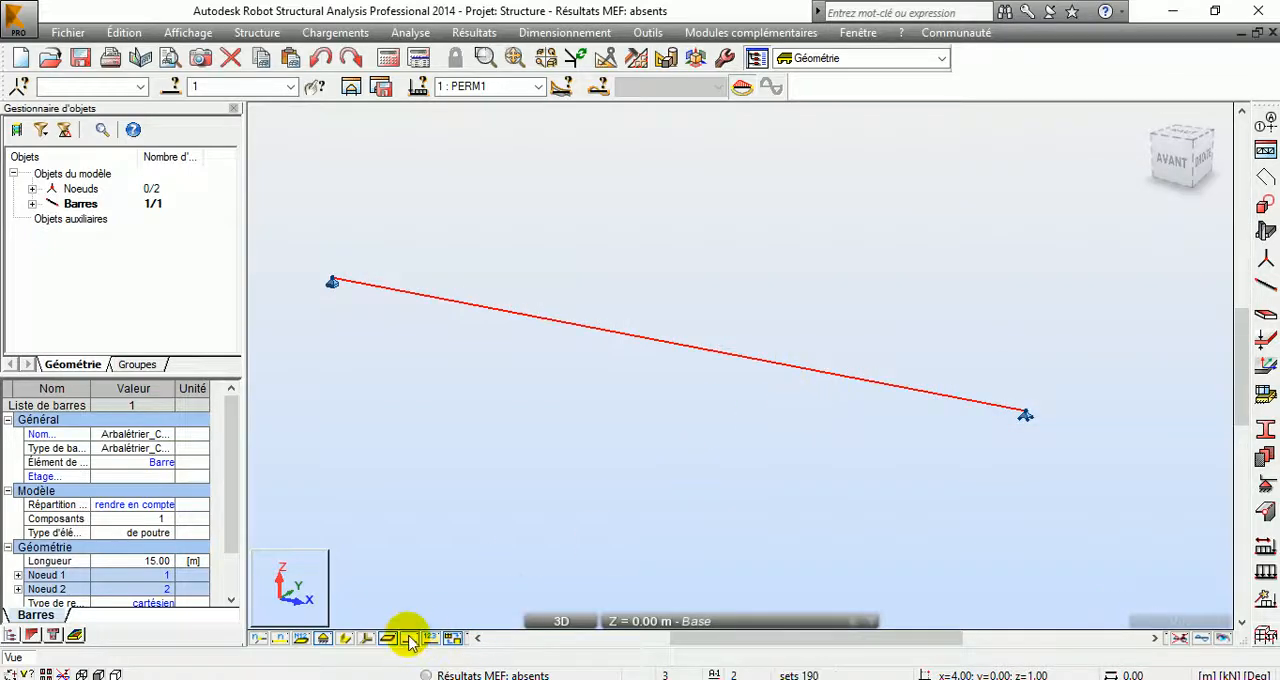
left_click(432, 641)
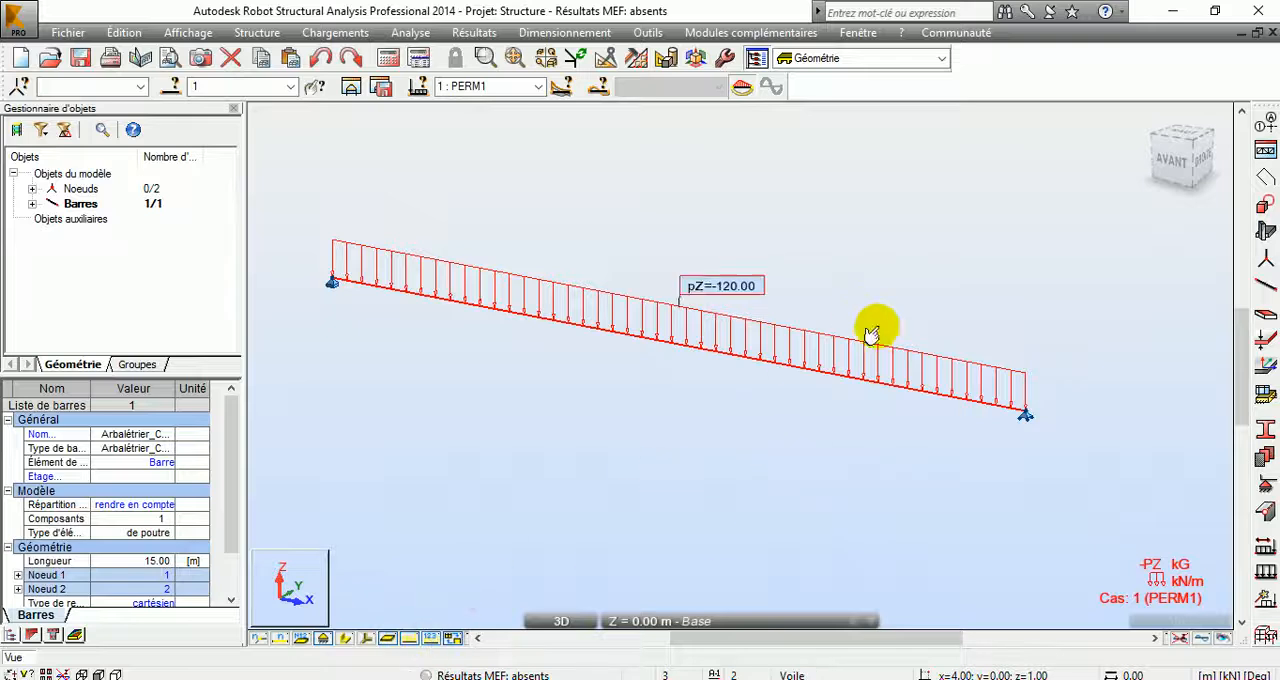
middle_click_drag(881, 326, 881, 352)
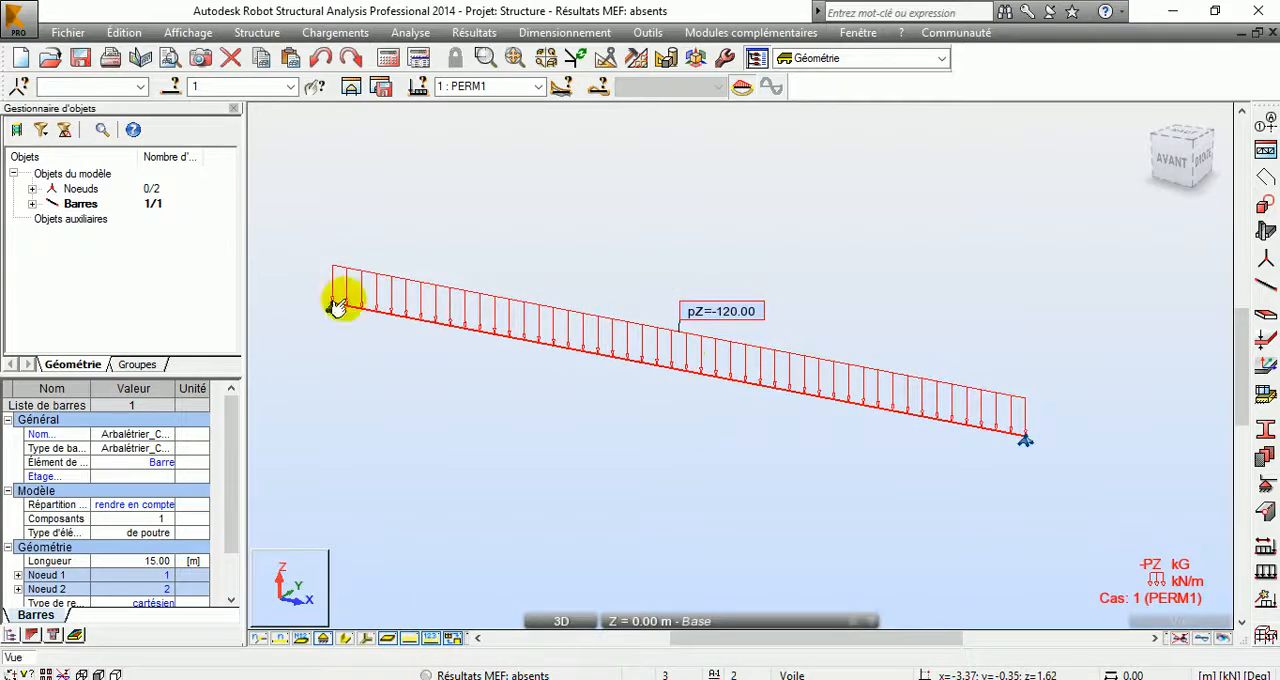
Step: Display the bar's section shape and examine the I-shaped beam and its supported end in 3D
left_click(345, 638)
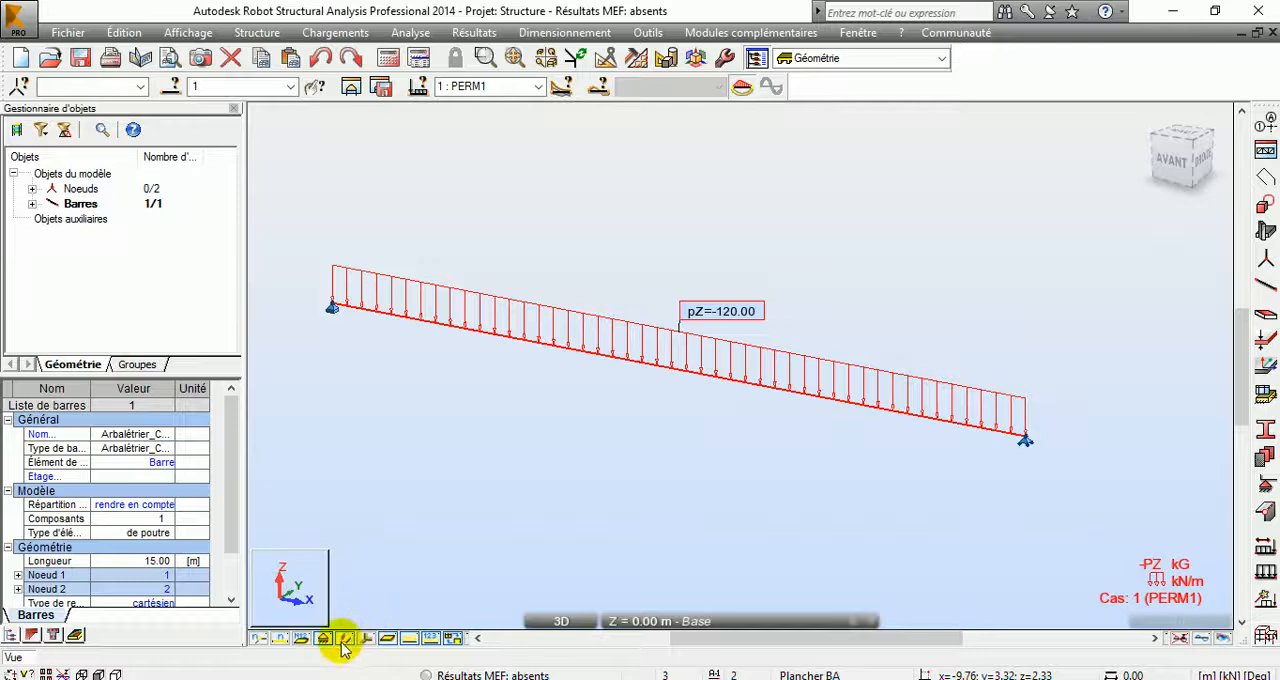
right_click(1034, 264)
left_click(965, 336)
left_click_drag(966, 406, 846, 363)
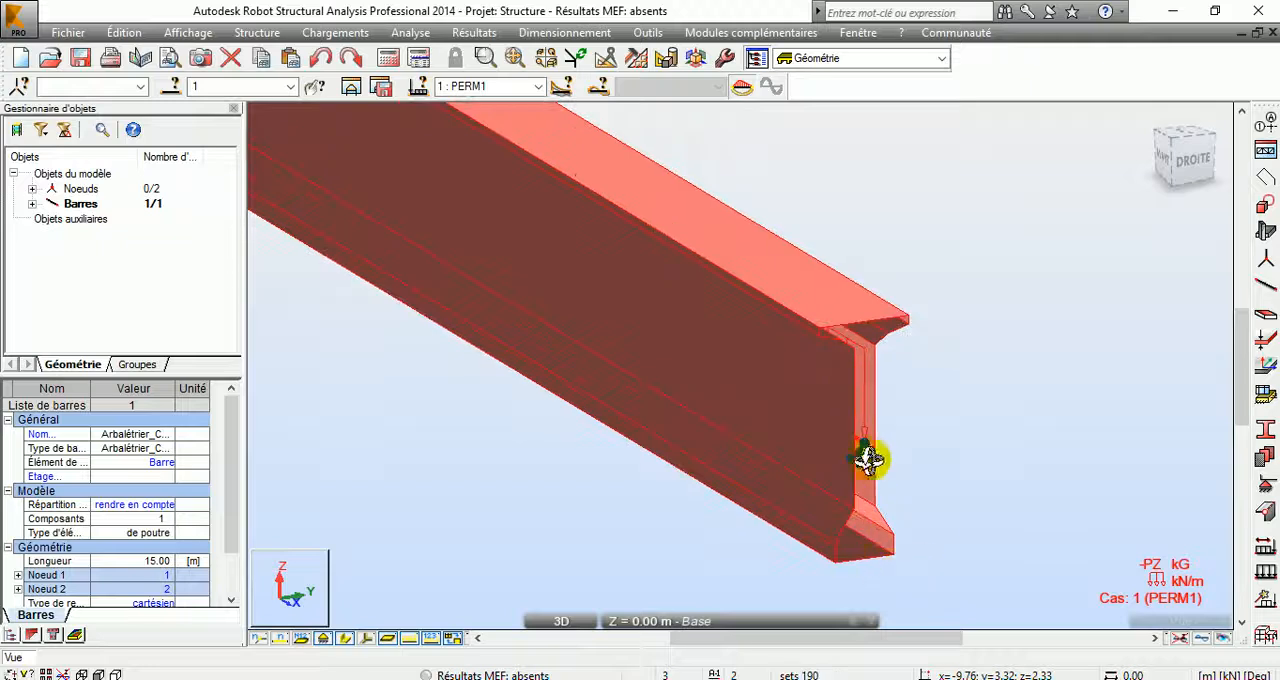
left_click_drag(874, 457, 857, 463)
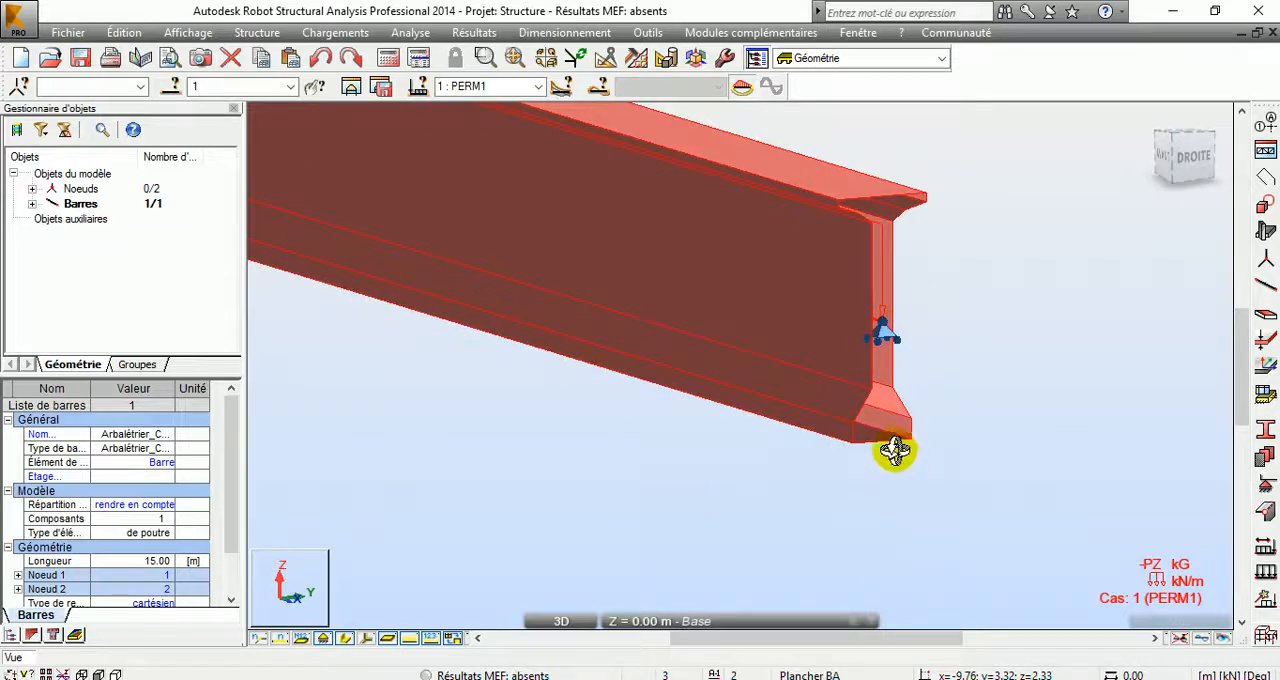
left_click_drag(881, 413, 886, 429)
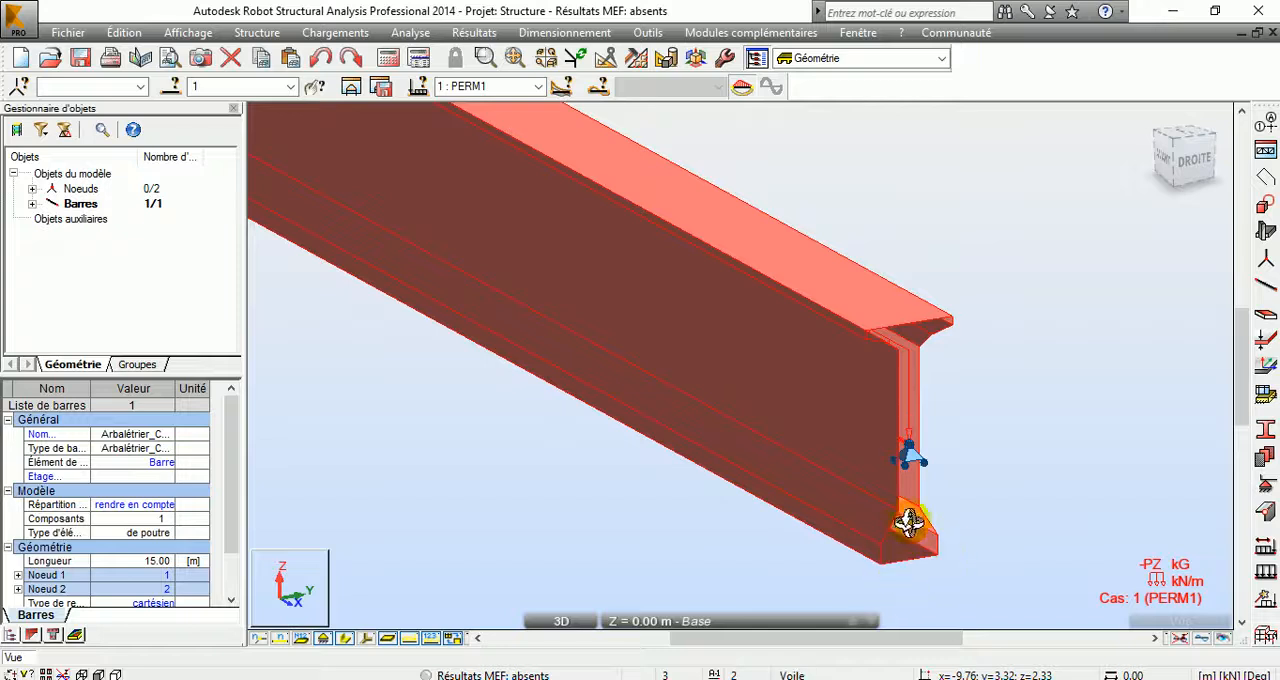
left_click_drag(874, 465, 835, 467)
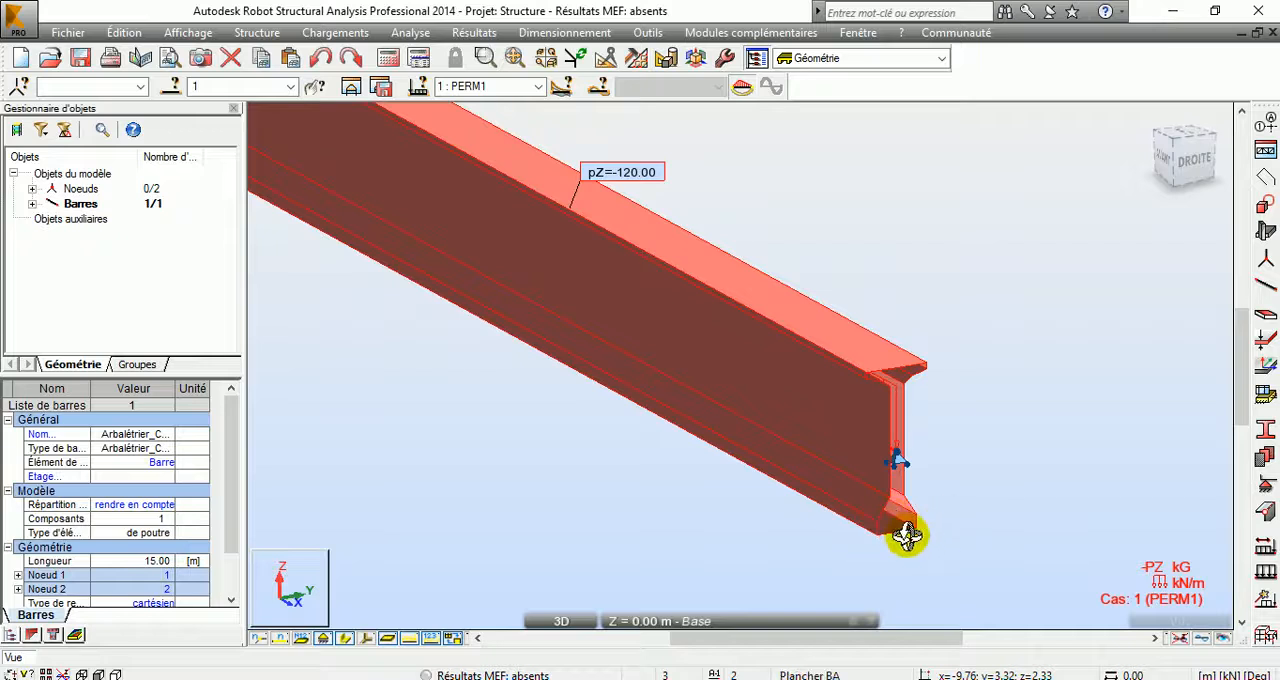
left_click_drag(577, 314, 834, 480)
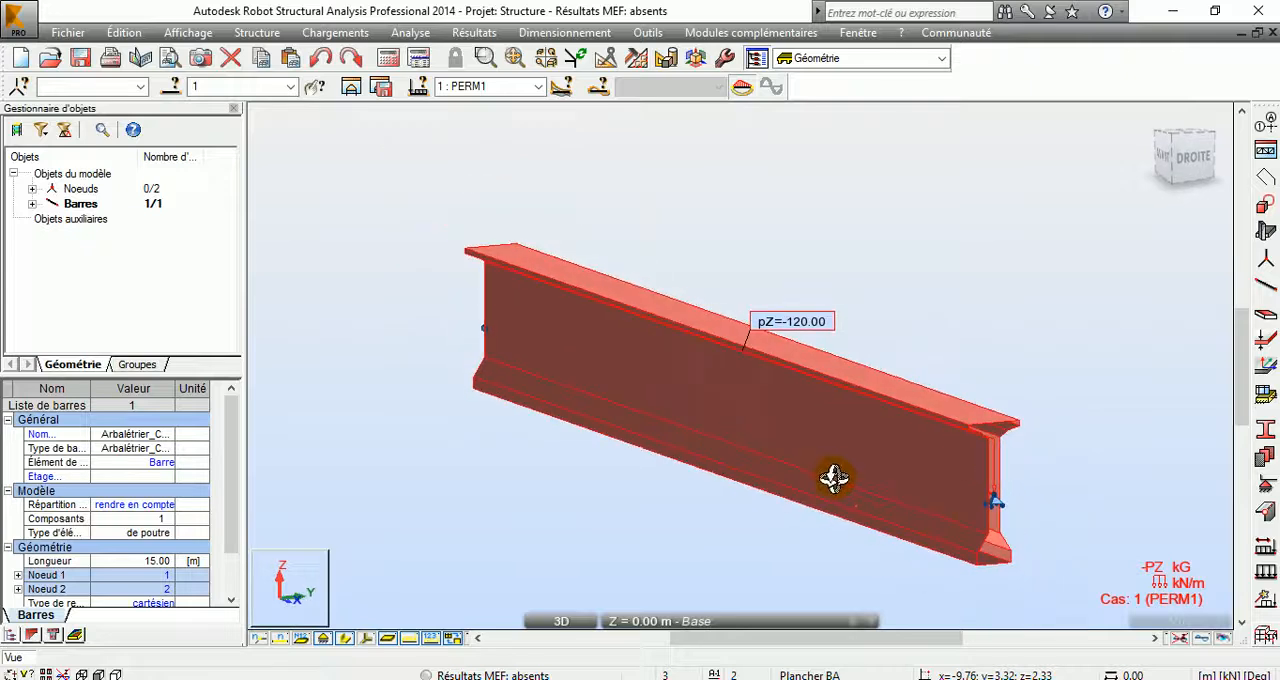
scroll(1017, 518, "up", 3)
left_click_drag(954, 522, 929, 457)
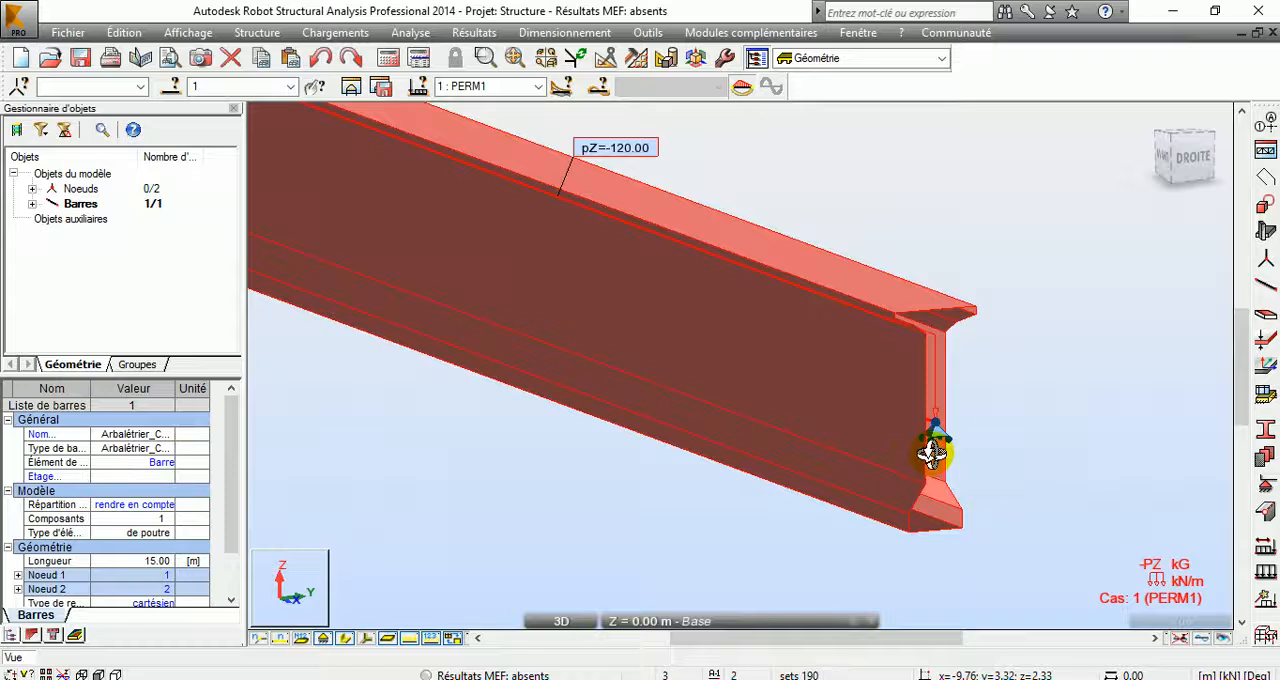
scroll(686, 423, "down", 3)
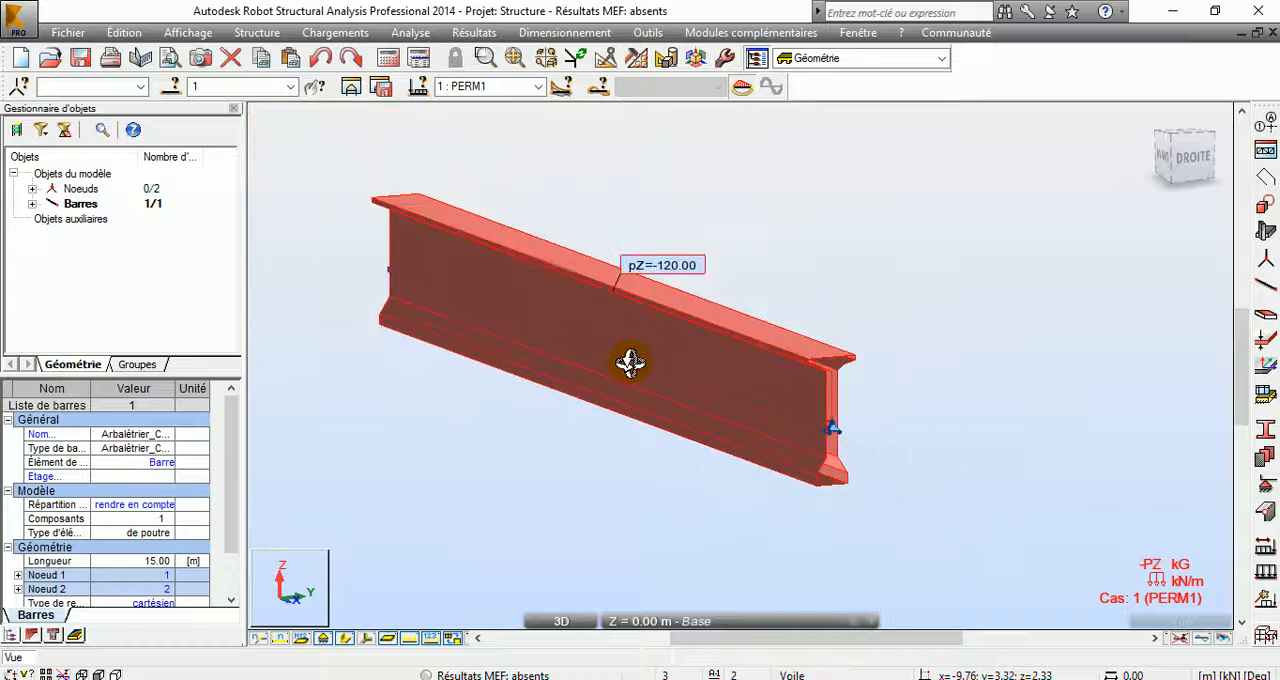
left_click_drag(763, 410, 706, 410)
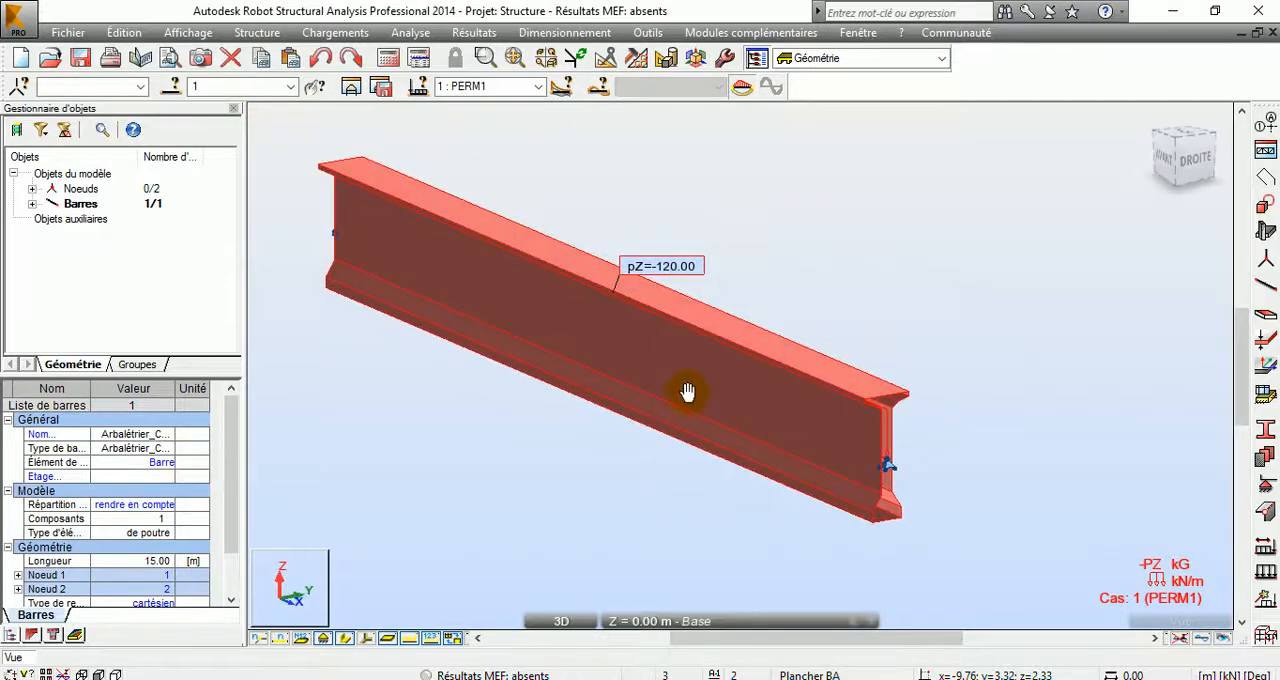
middle_click_drag(686, 394, 766, 433)
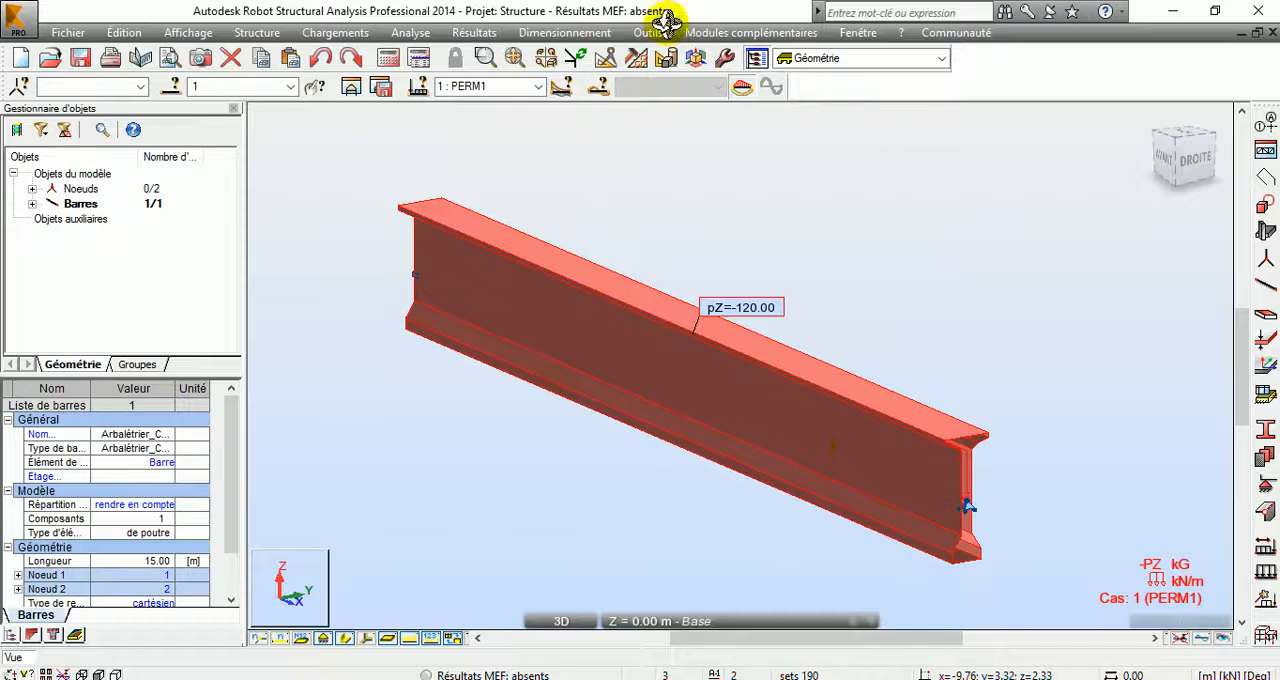
right_click(578, 131)
left_click(508, 158)
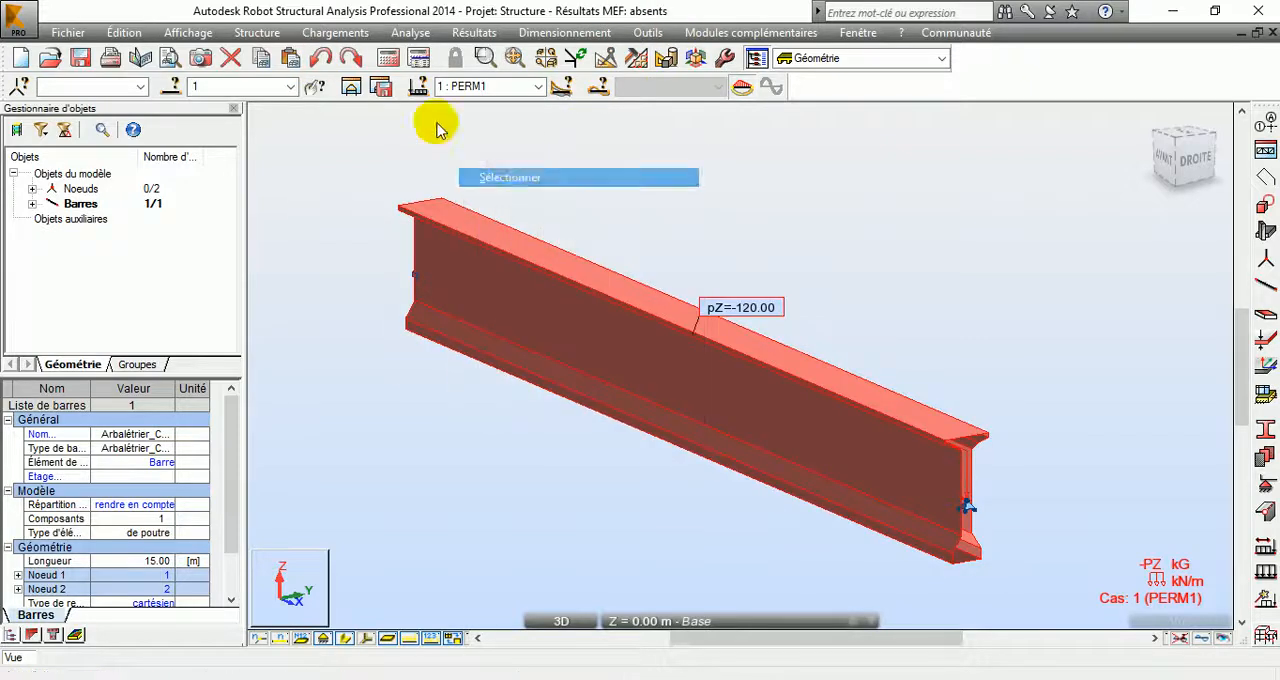
Step: Run the structural calculation, ignoring all instability warnings, and close the calculation messages
left_click(385, 58)
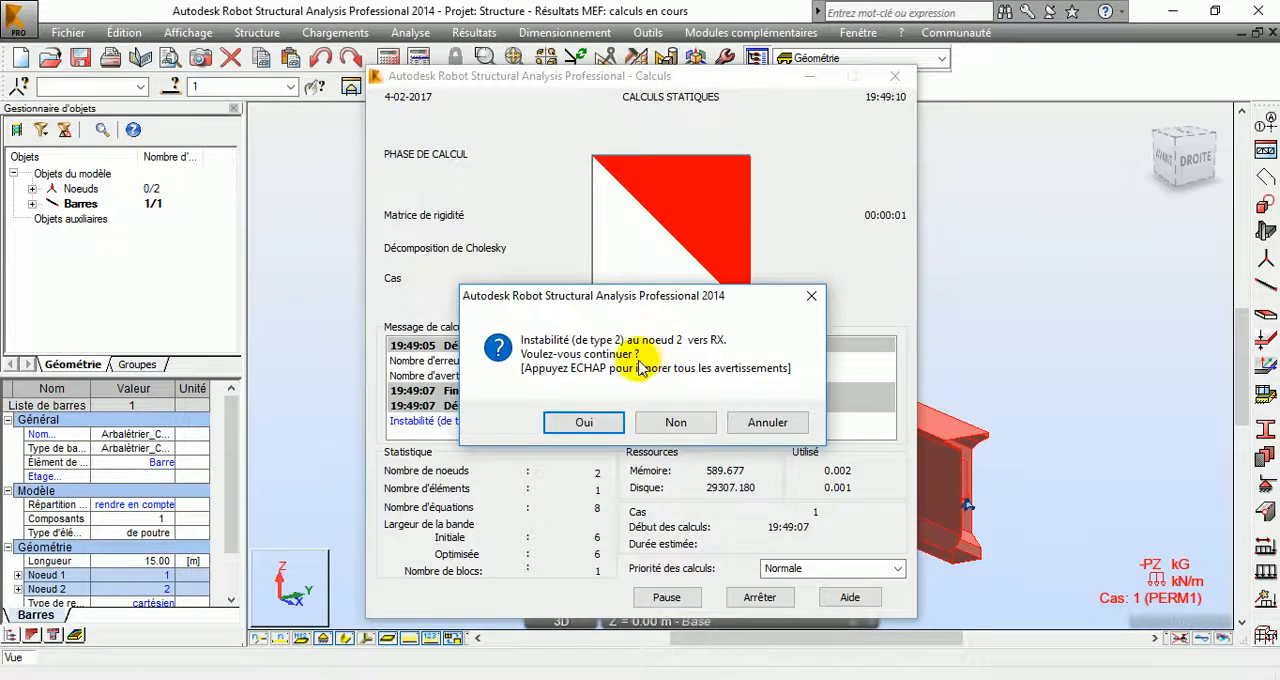
key("Escape")
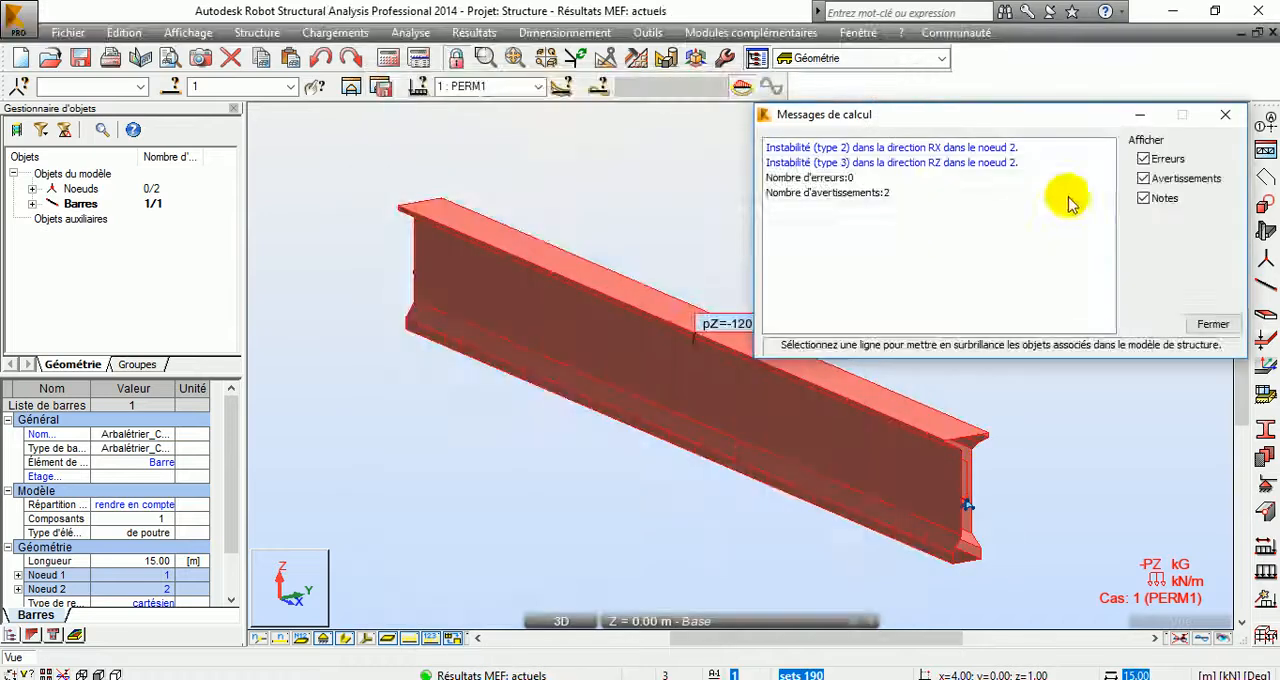
left_click(1213, 324)
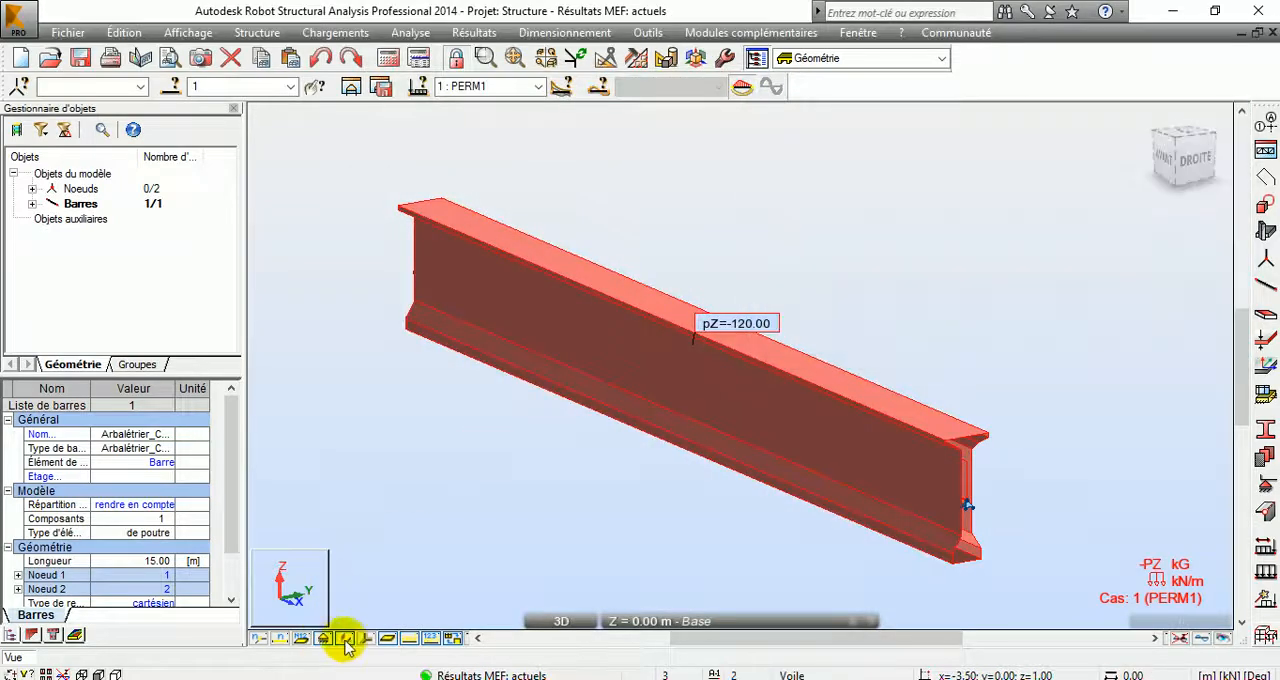
Step: Deselect the bar and hide its section shape, showing it as a line with its local axes
left_click(474, 32)
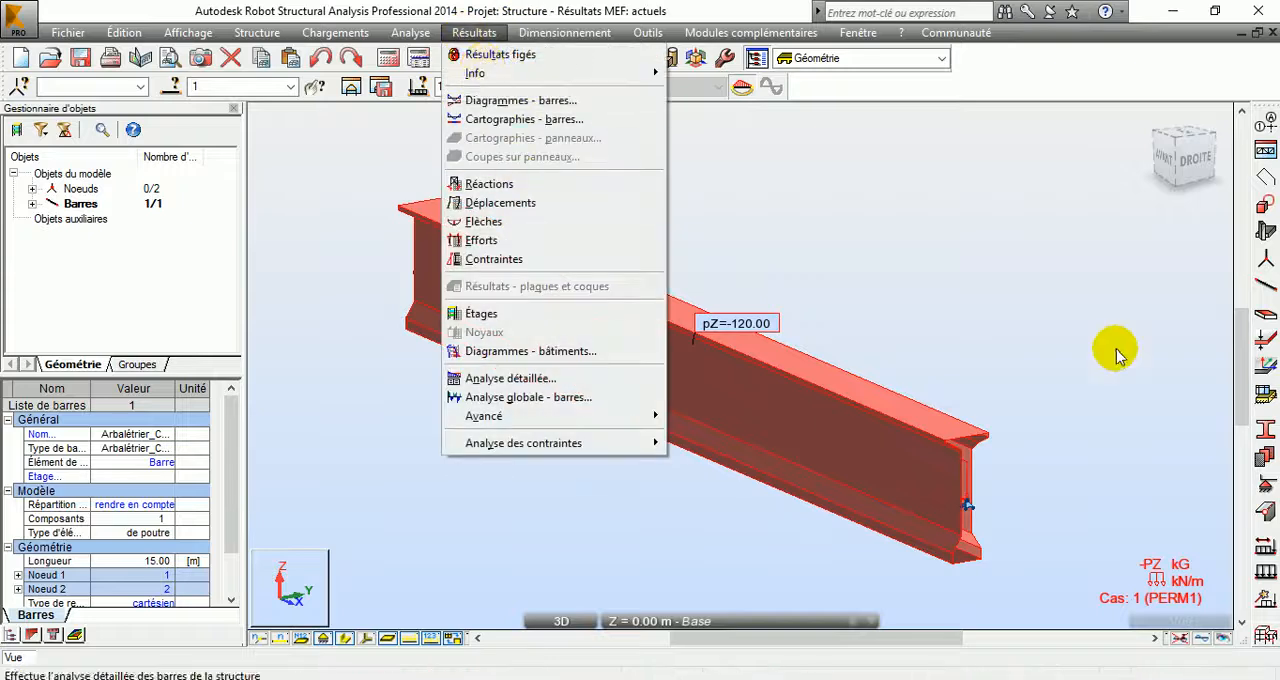
left_click(518, 330)
left_click(382, 562)
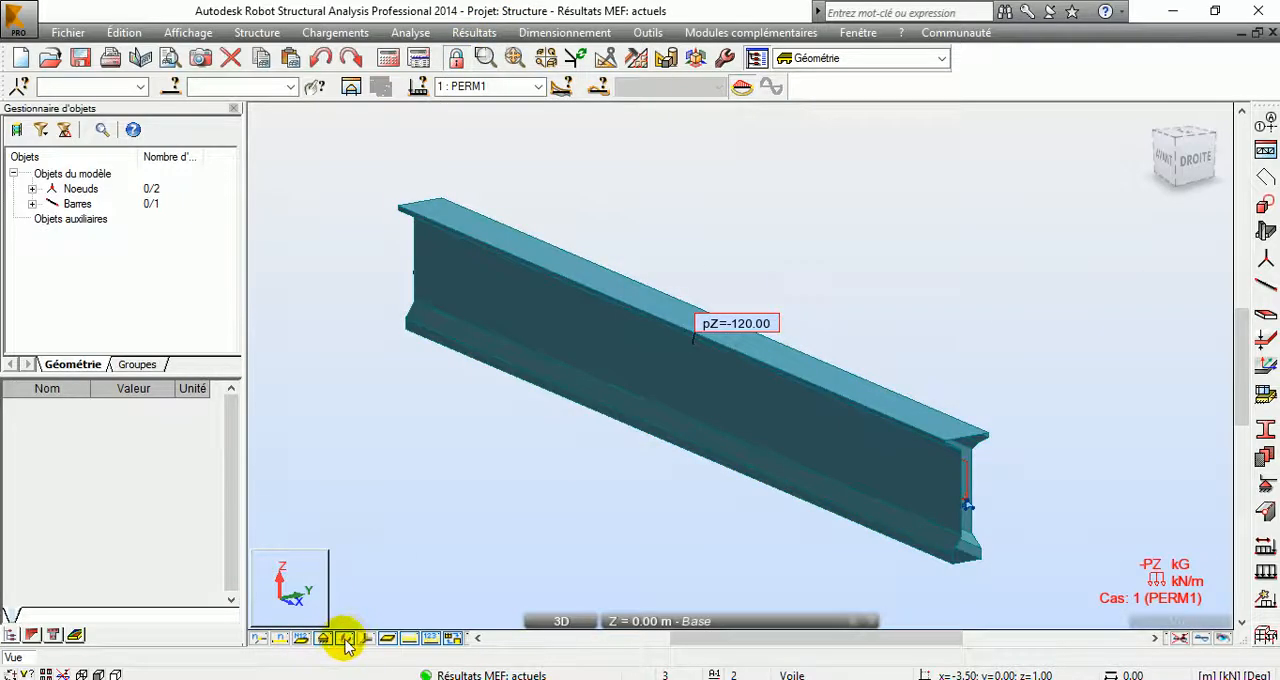
left_click(345, 640)
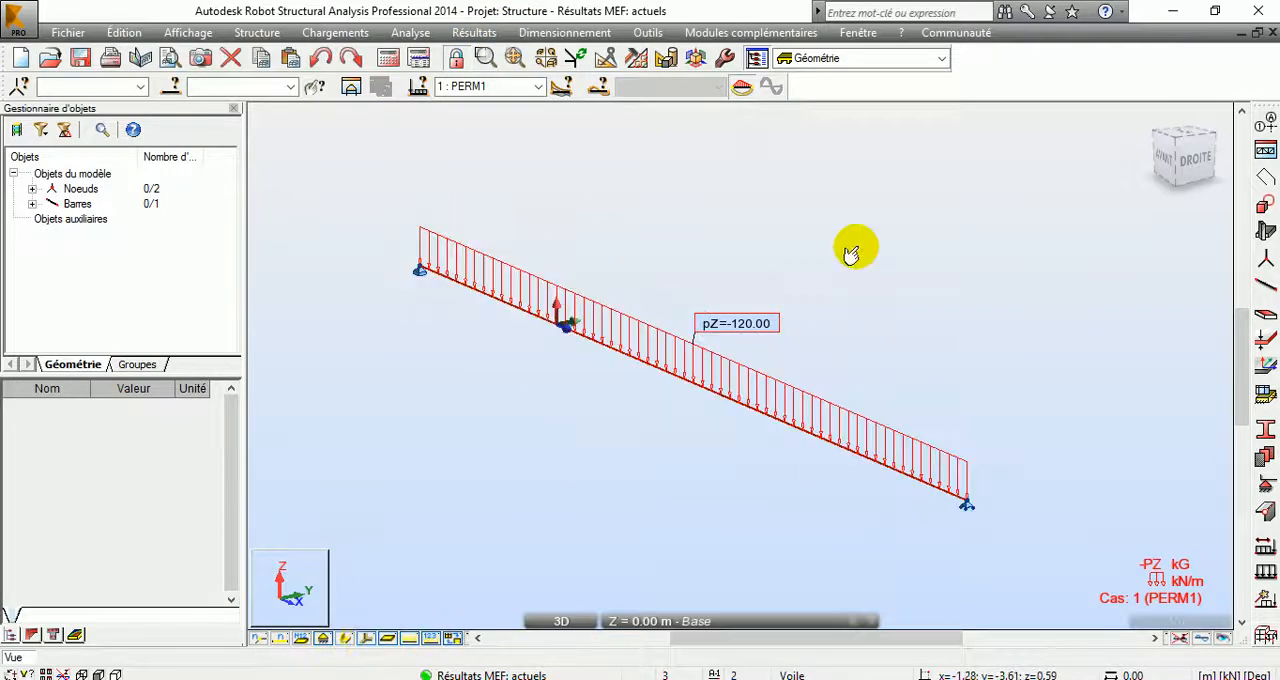
Step: Examine the bar's local axes, load arrows and end supports in the 3D view
right_click(690, 342)
left_click(765, 417)
left_click_drag(638, 420, 401, 288)
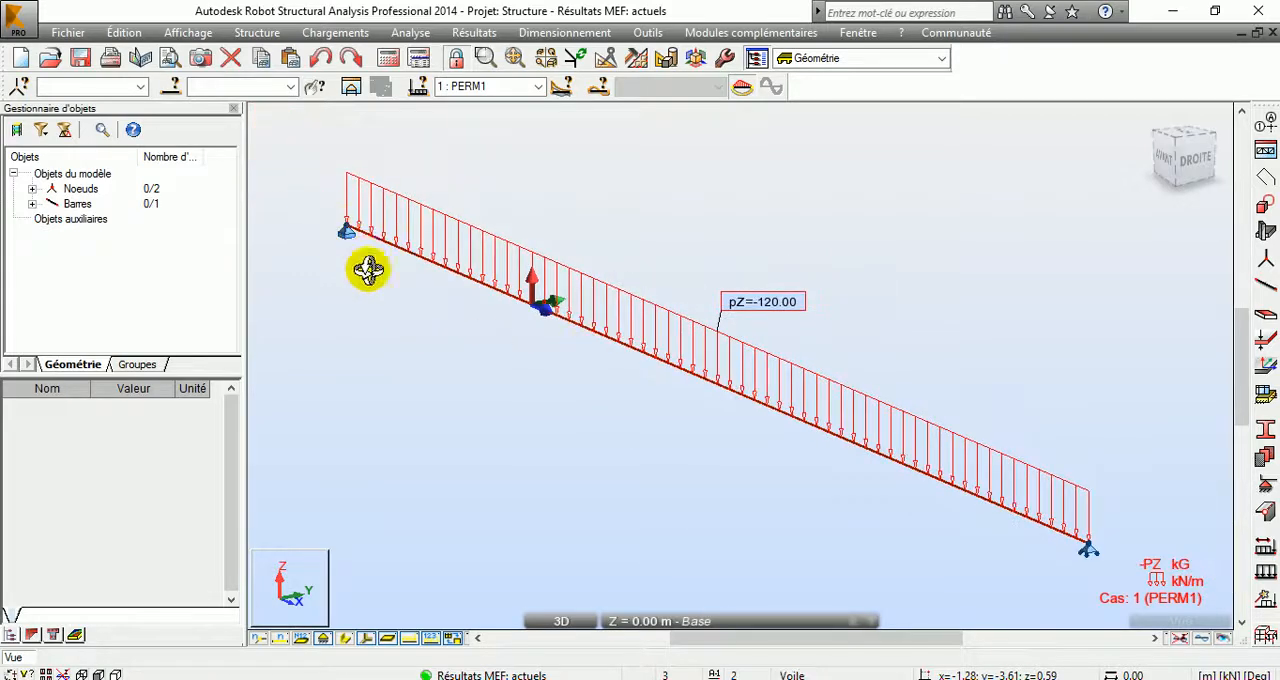
scroll(540, 300, "up", 3)
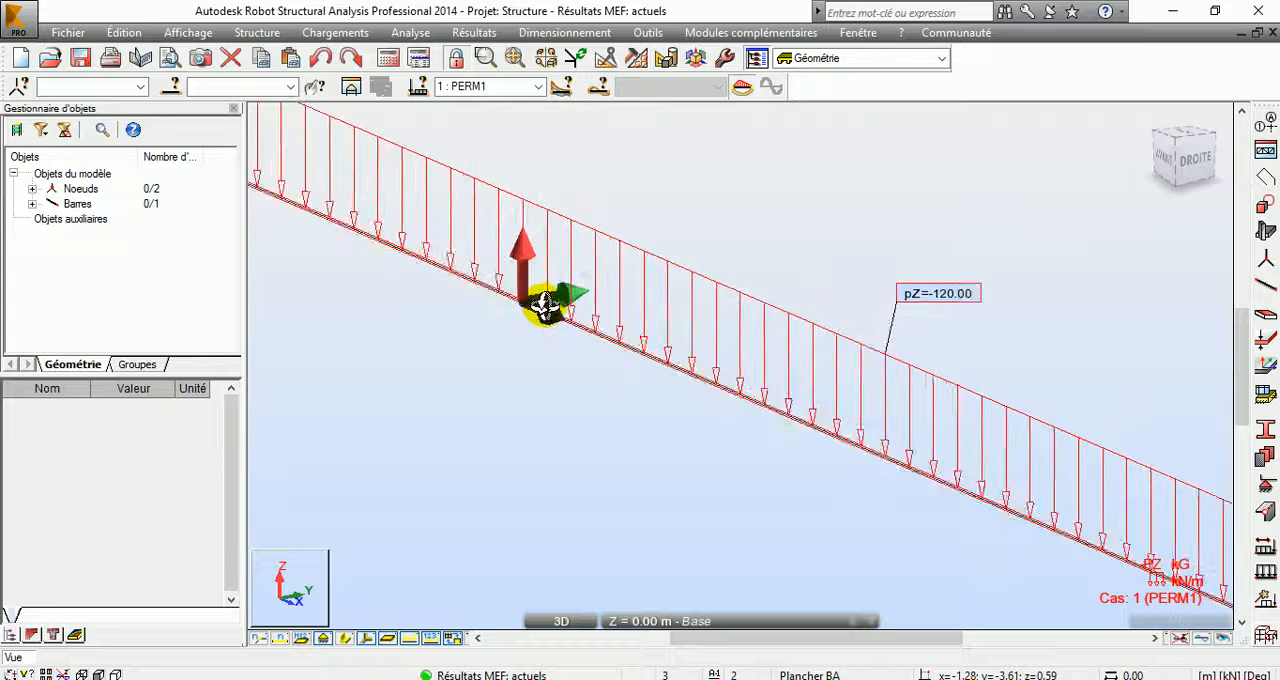
scroll(558, 310, "down", 2)
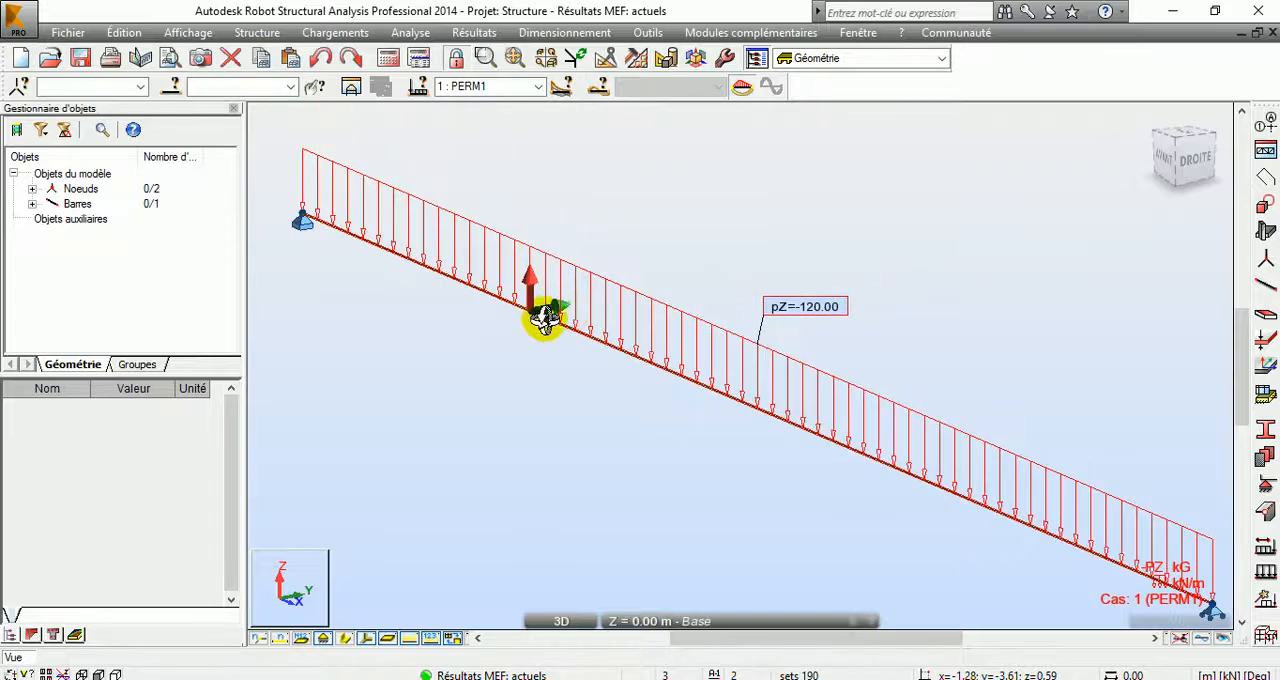
scroll(529, 383, "down", 1)
middle_click_drag(609, 387, 697, 378)
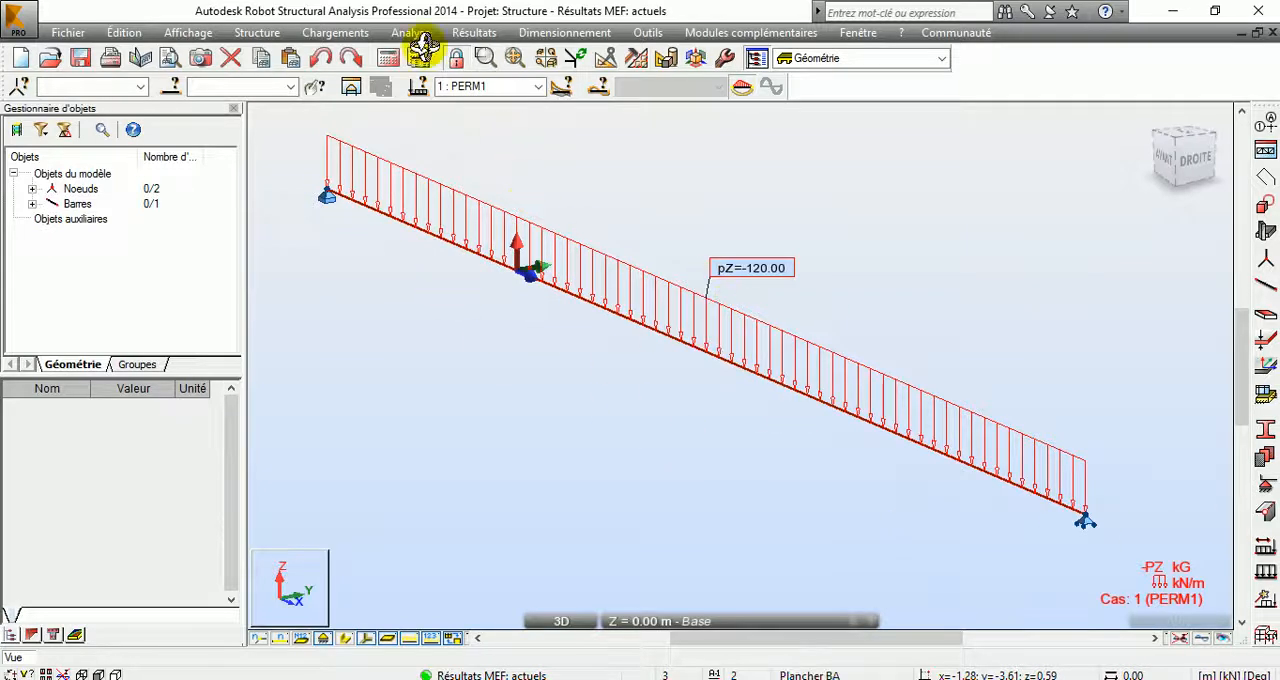
right_click(603, 197)
left_click(597, 229)
Step: Display the normalised Moment My diagram on the bar for load case PERM1
left_click(476, 32)
left_click(521, 100)
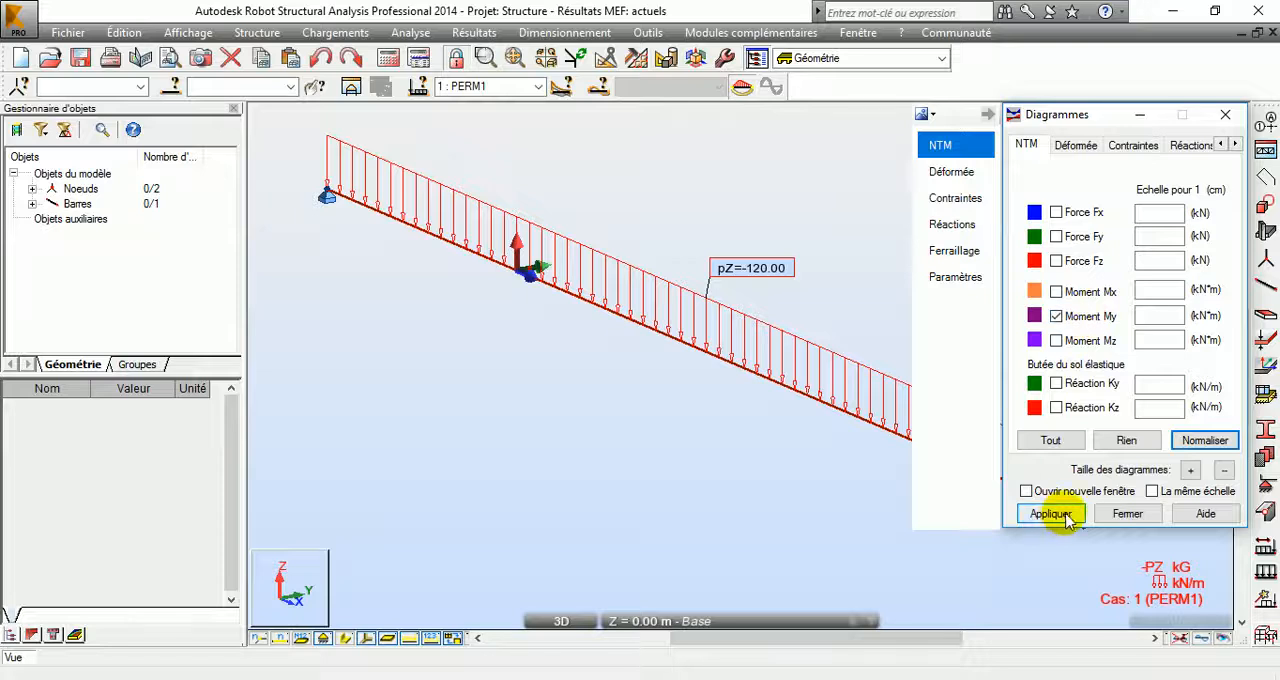
left_click(1064, 516)
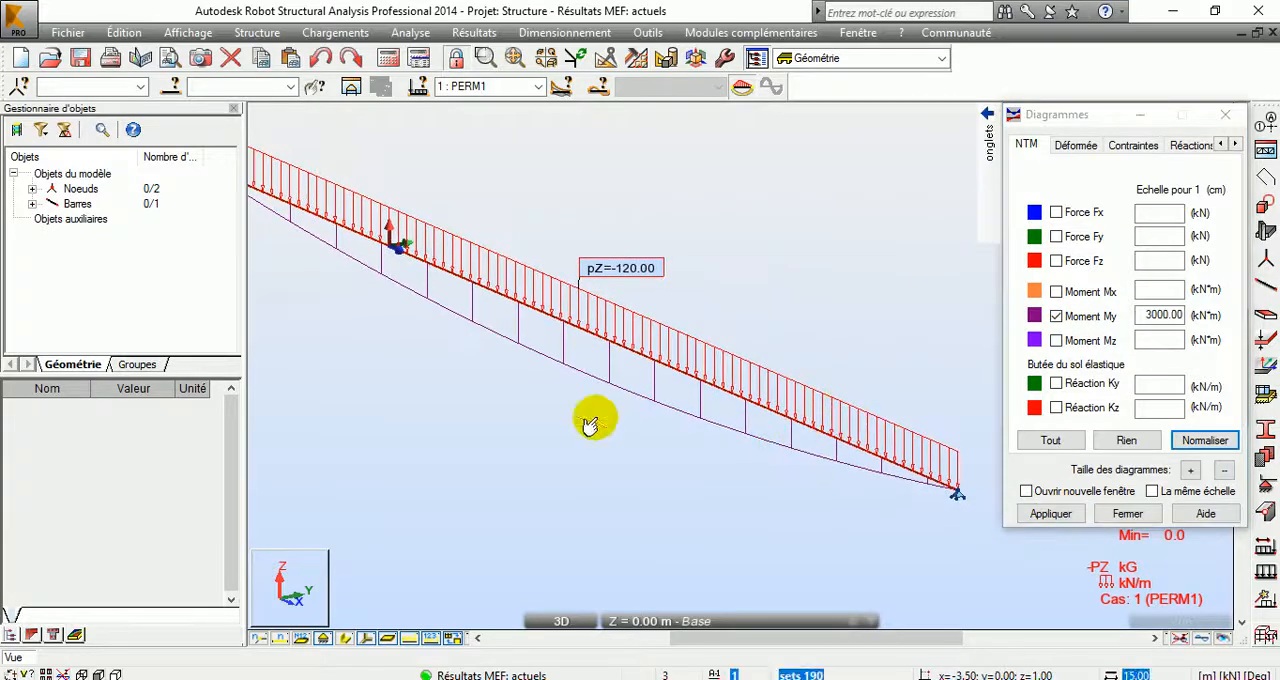
Step: Label the moment diagram using the description option for local extremes, and hide the load symbols
left_click(988, 135)
left_click(950, 277)
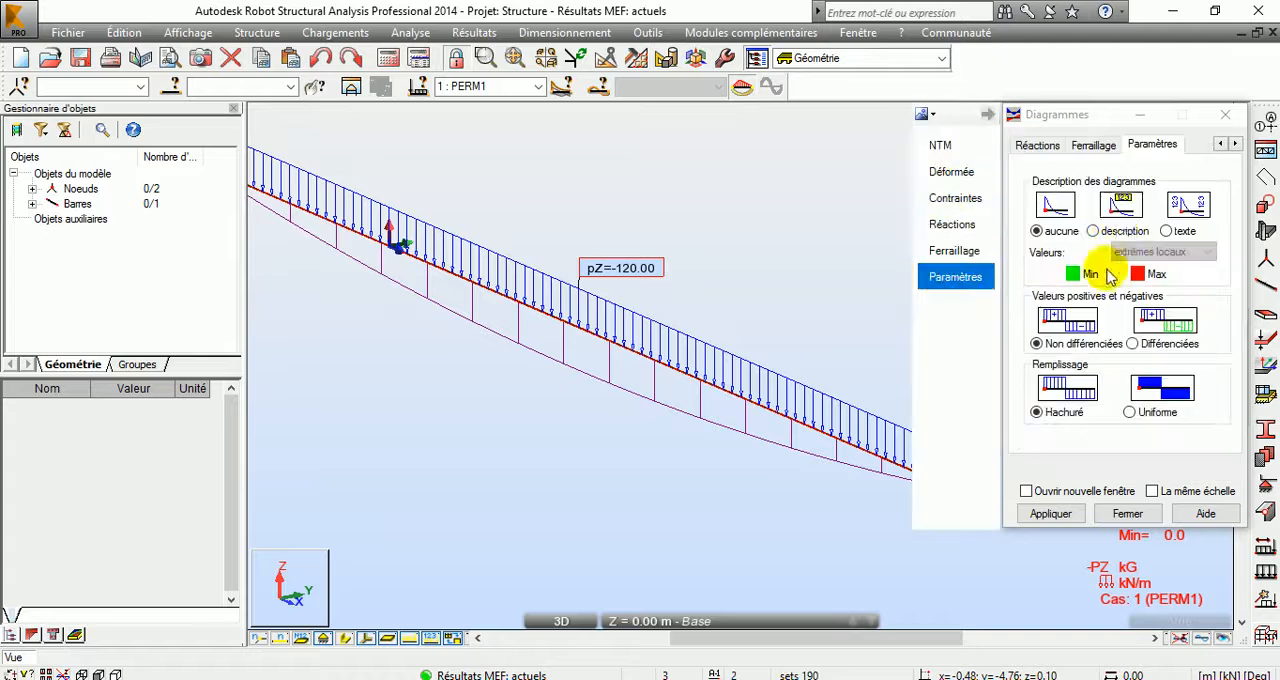
left_click(1119, 236)
left_click(1050, 513)
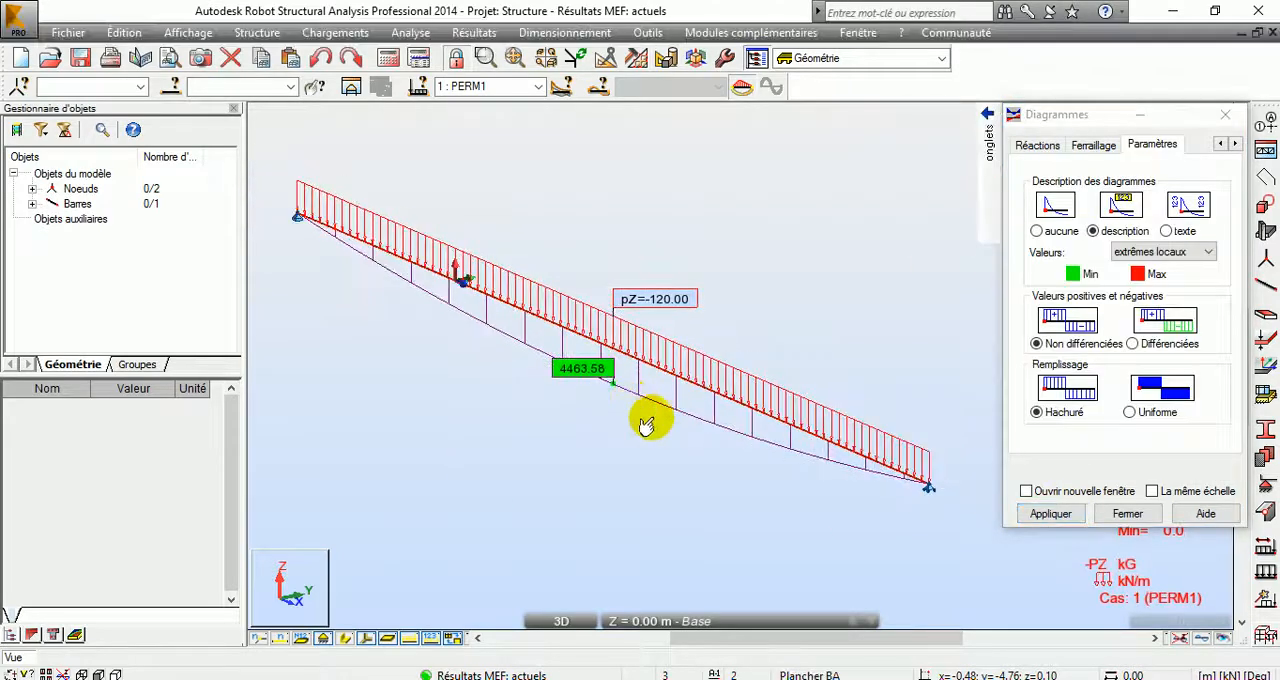
left_click(430, 639)
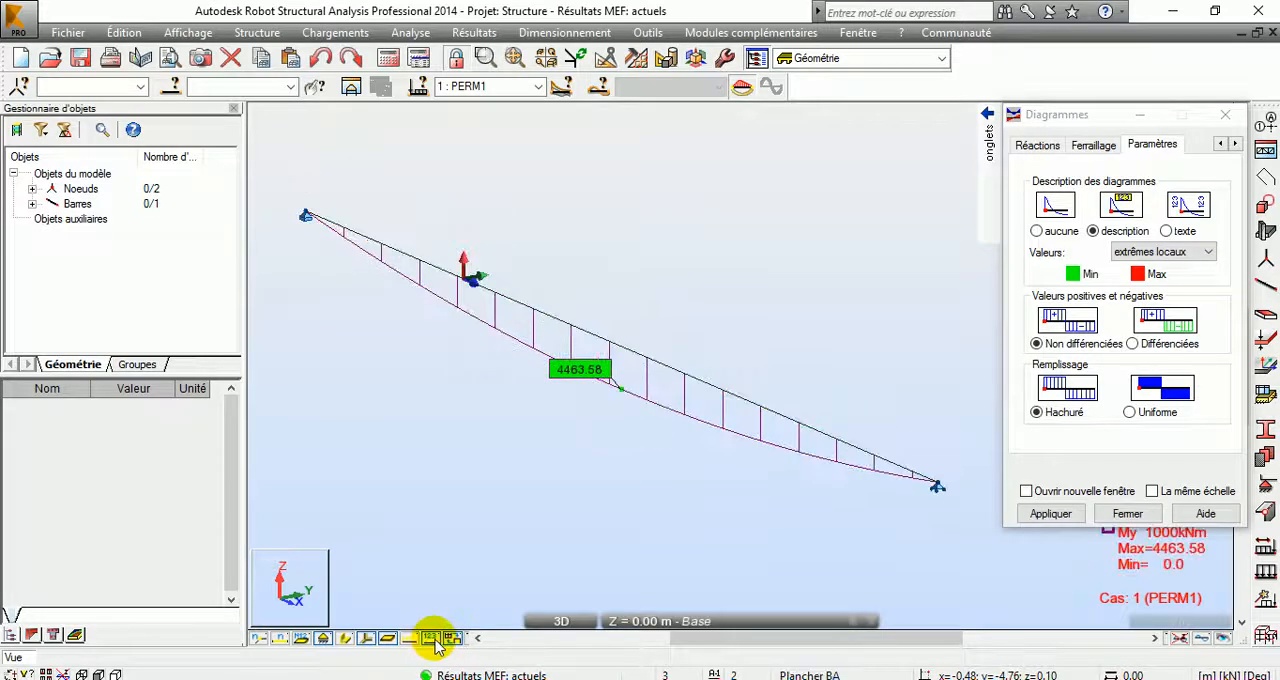
Step: Switch to the Outil Capture d'écran app, capture the whole moment diagram area, and minimise the capture
key("alt+Tab")
left_click_drag(1061, 20, 932, 91)
left_click(822, 122)
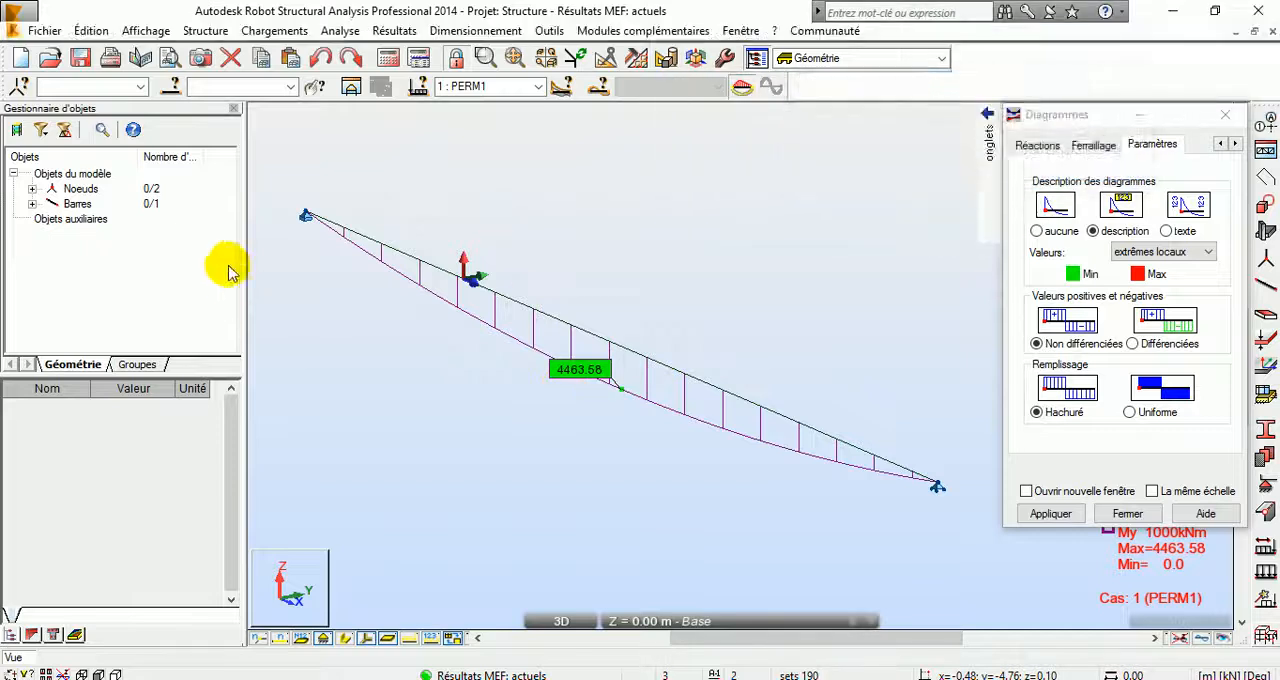
left_click_drag(282, 181, 979, 544)
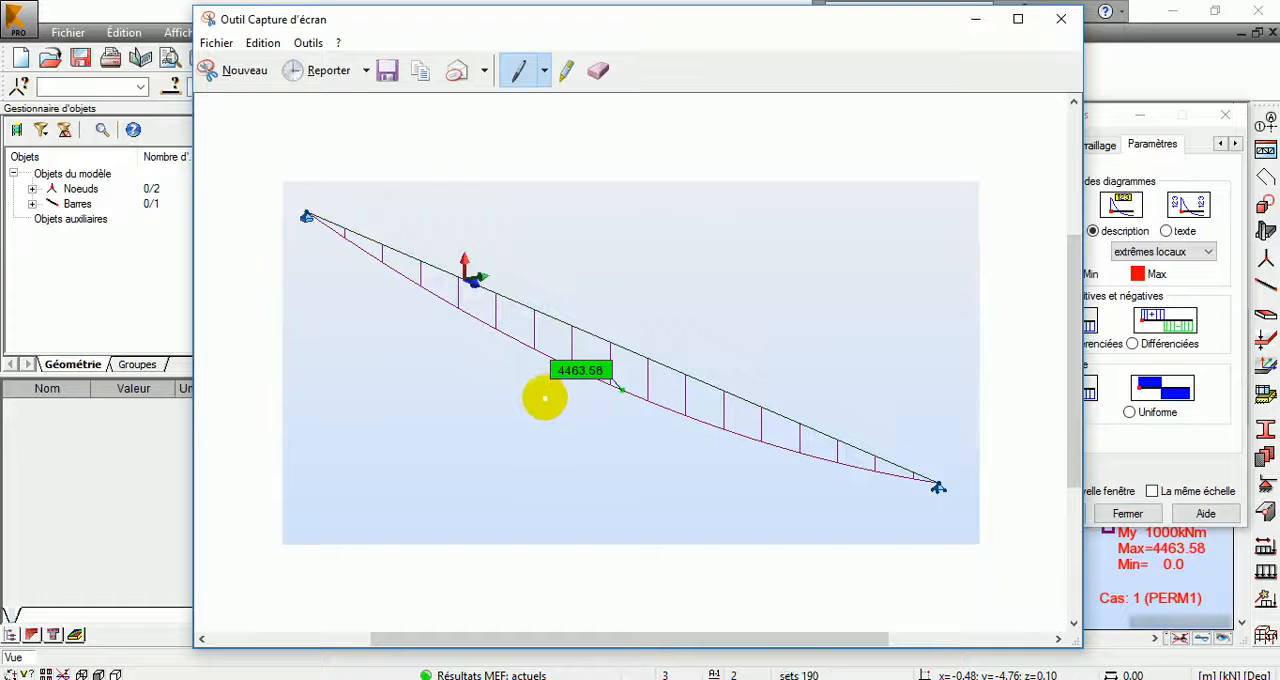
left_click(980, 20)
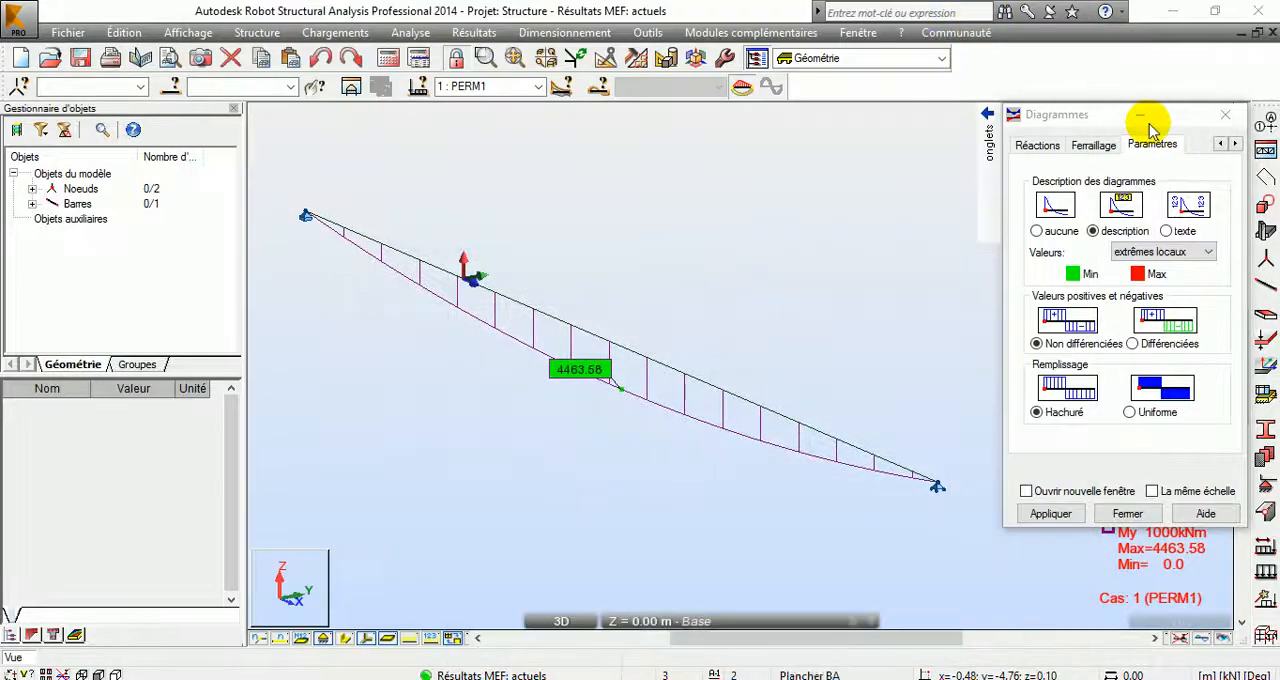
Step: Minimise the diagram settings and display the bar's section shape near its x = 4 m support
left_click(1140, 115)
middle_click_drag(907, 480, 917, 446)
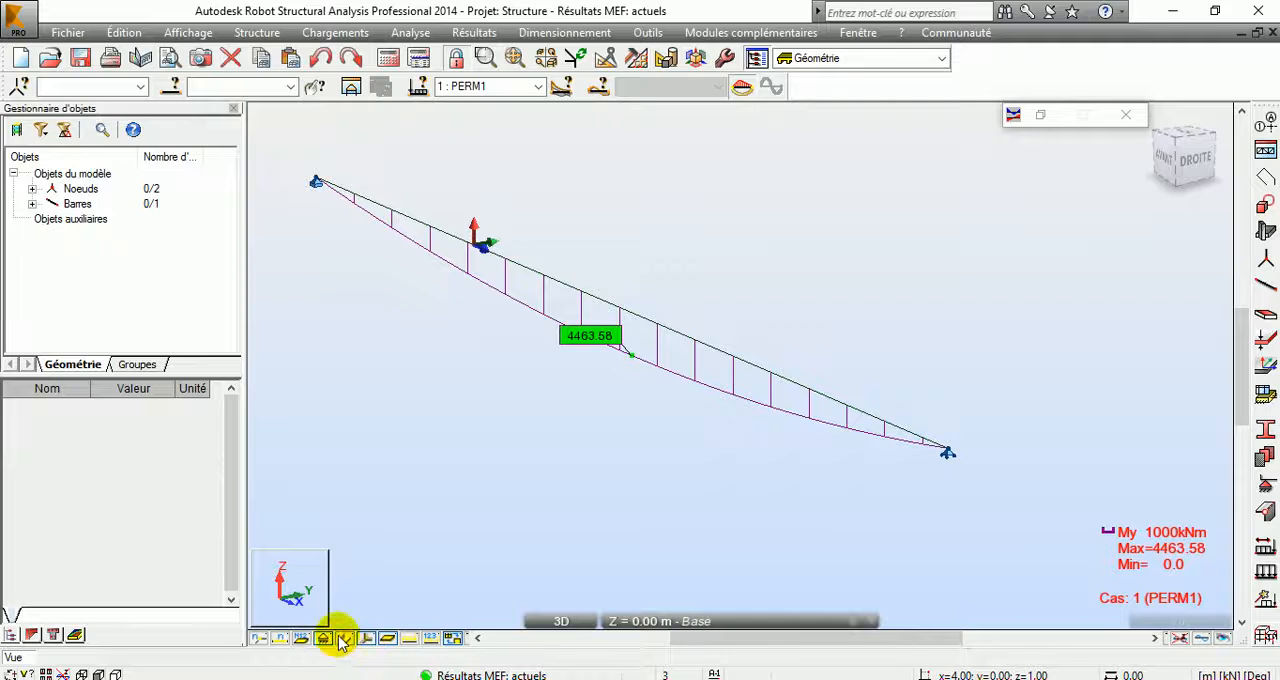
left_click(343, 639)
scroll(943, 451, "up", 4)
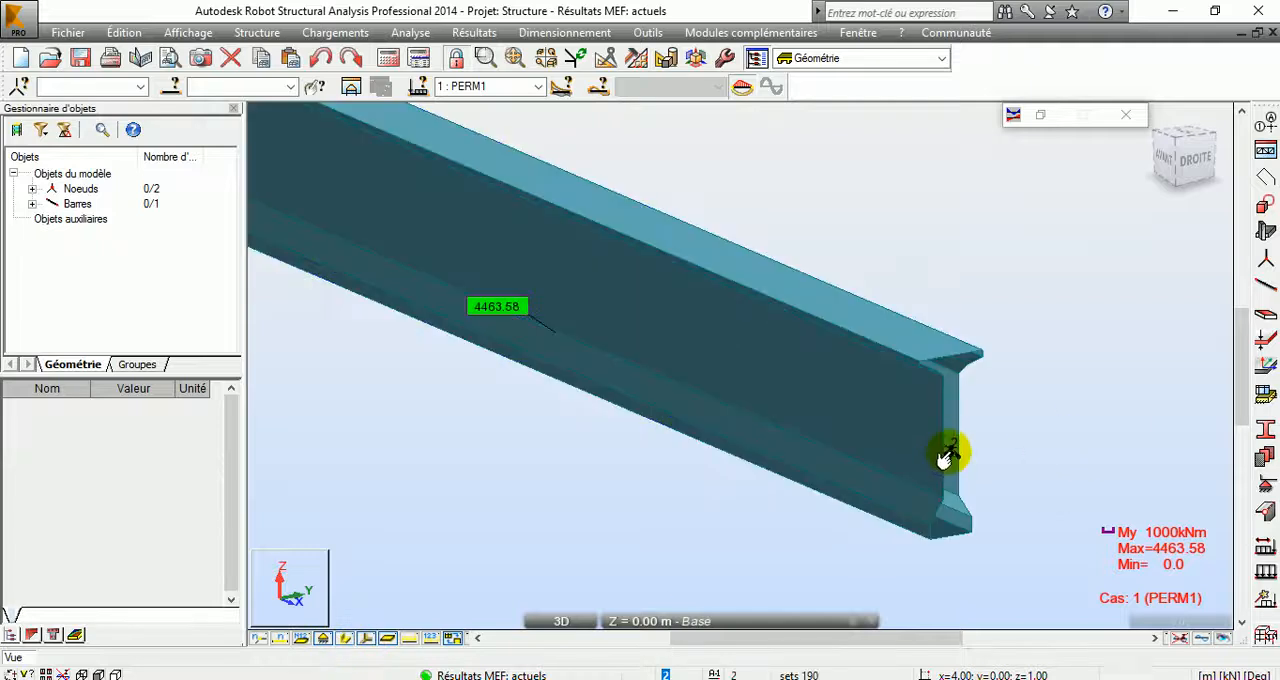
Step: Examine where the support sits relative to the section at the beam's x = 4 m end
left_click(950, 534)
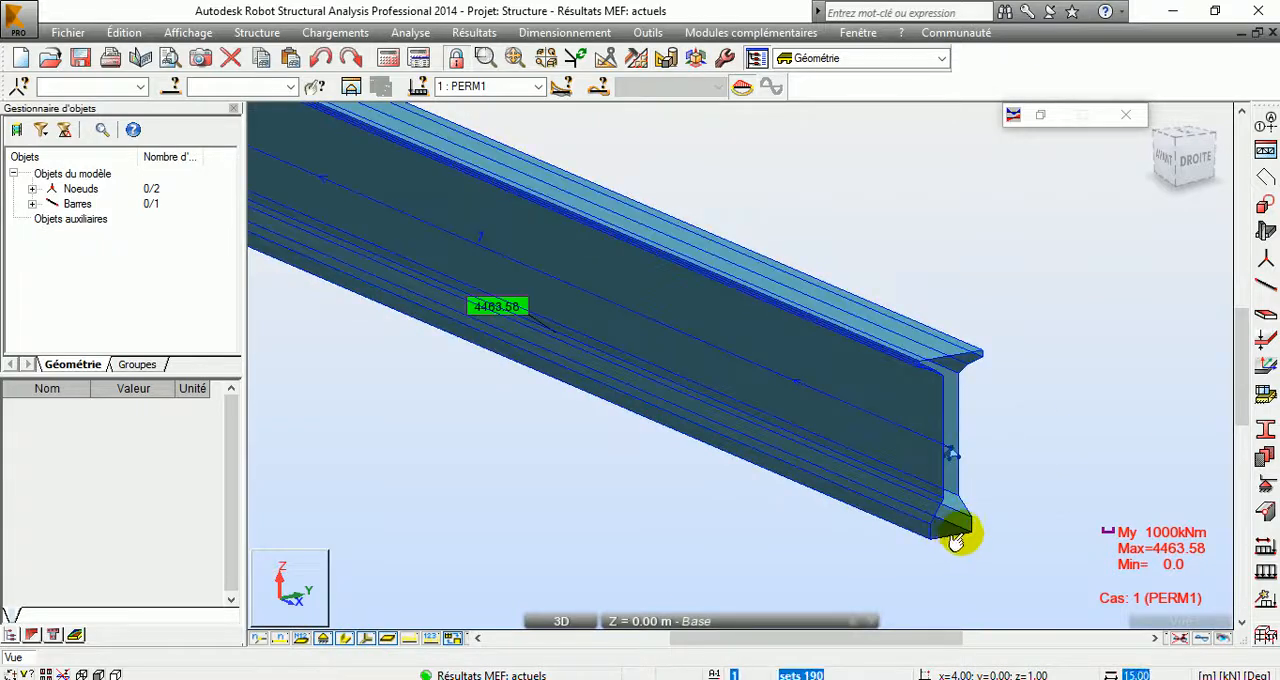
left_click(745, 469)
middle_click_drag(740, 467, 838, 502)
scroll(780, 500, "down", 3)
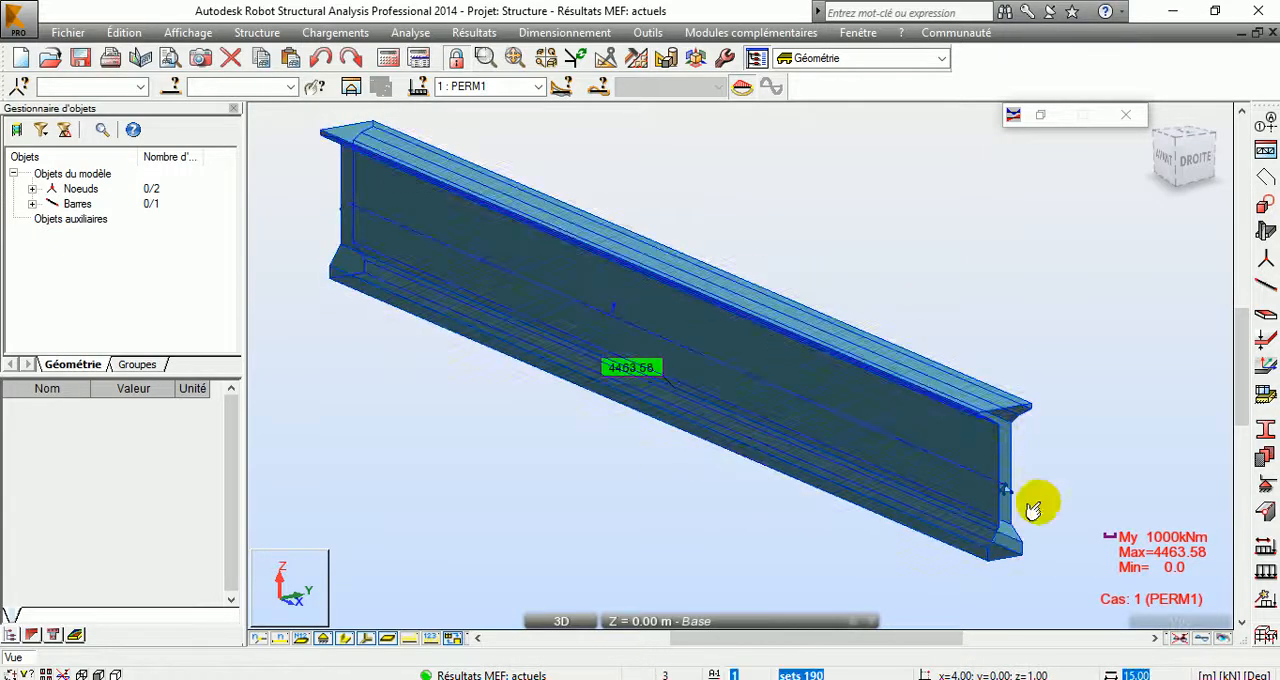
right_click(1060, 276)
left_click(1035, 345)
left_click_drag(969, 491, 840, 466)
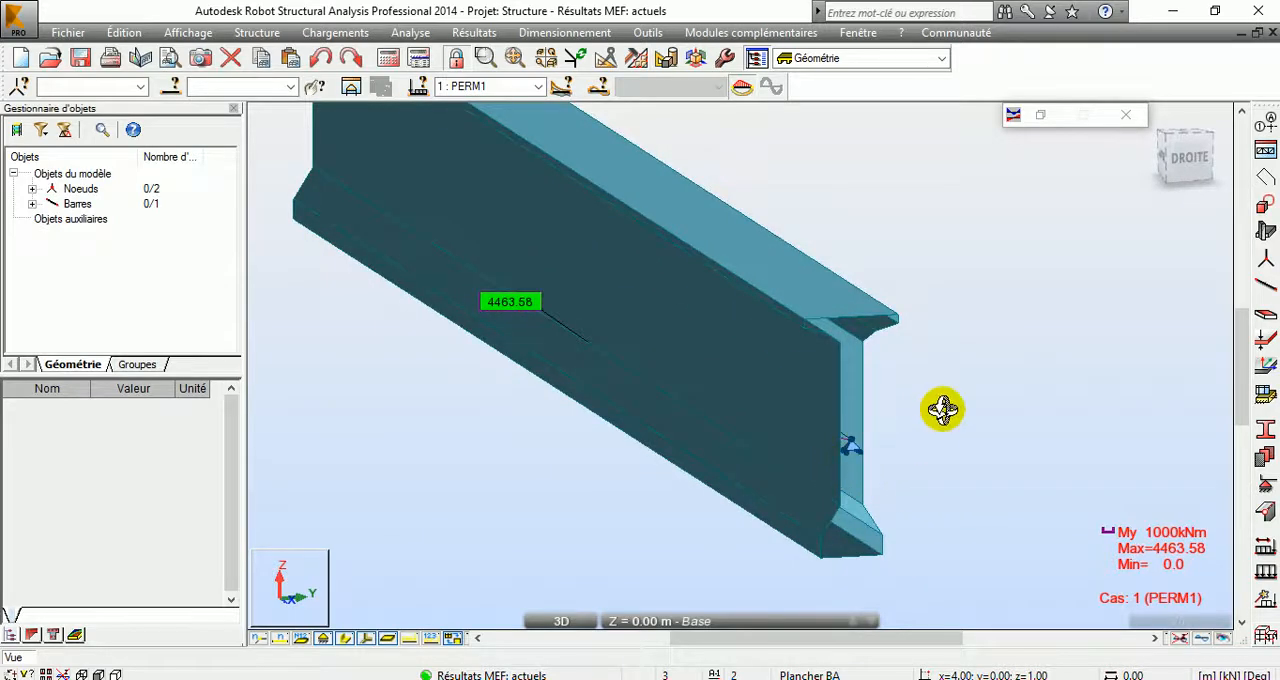
Step: Look up the section dimensions of the sets 190 bar in its object properties and close them
right_click(826, 140)
left_click(857, 169)
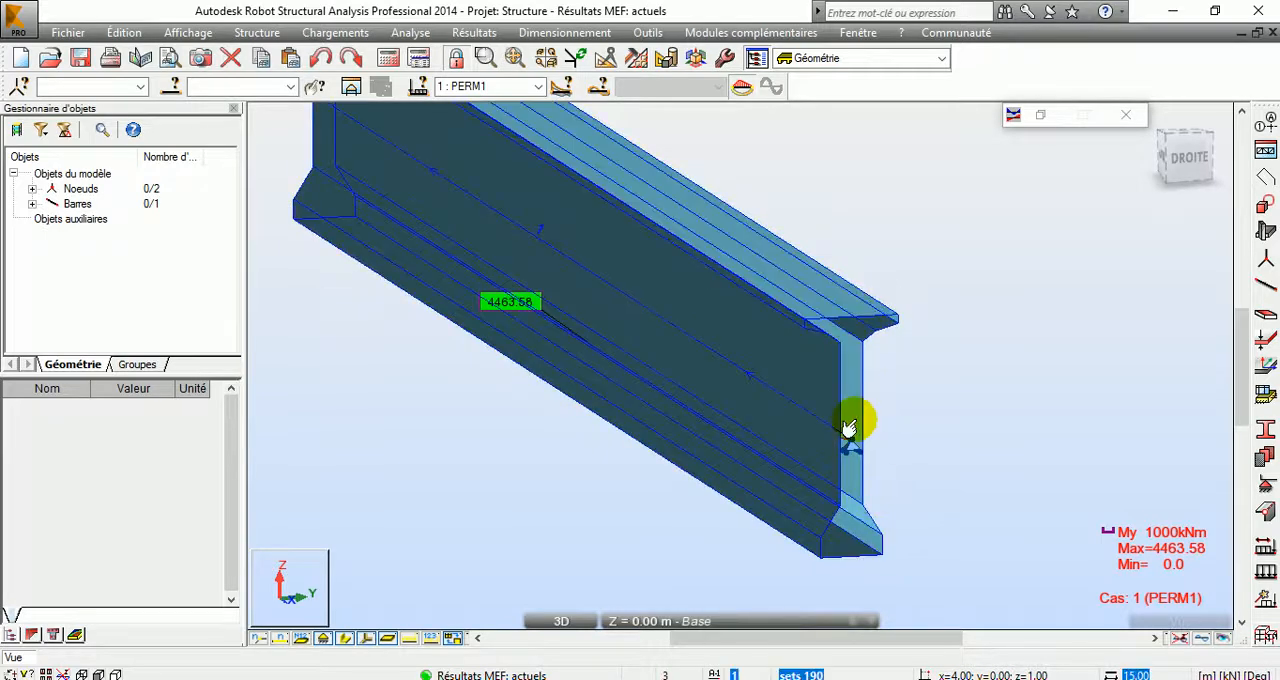
right_click(823, 328)
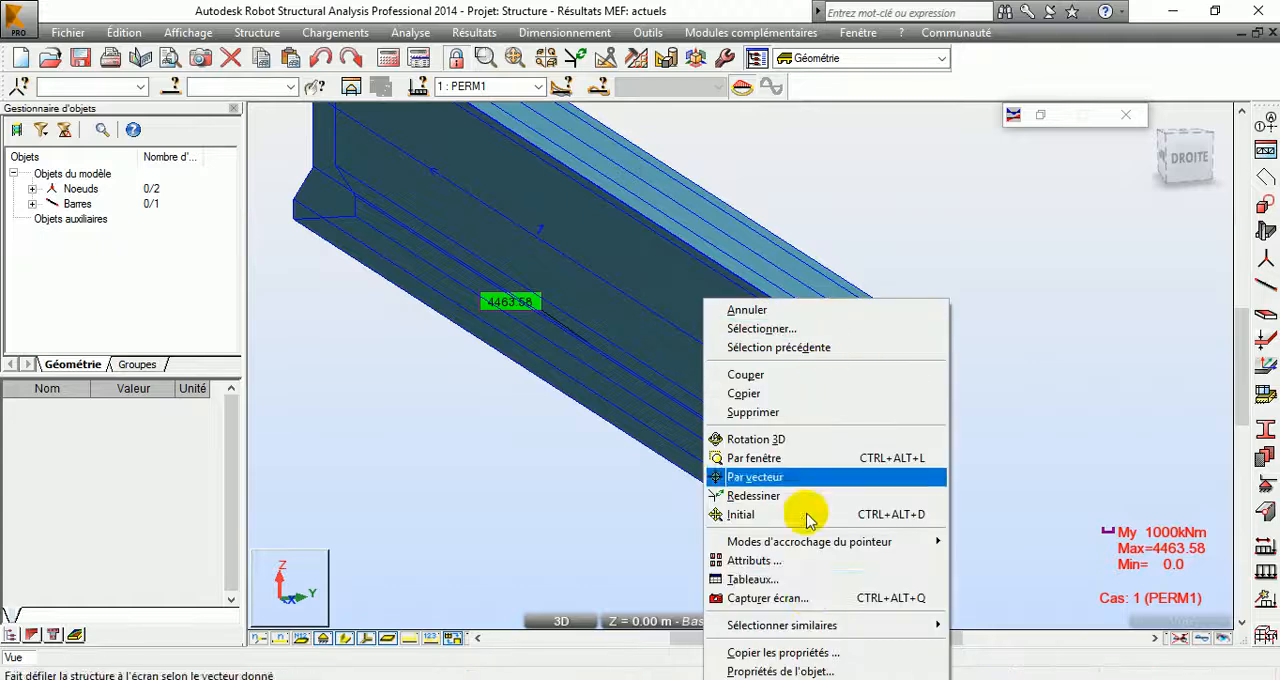
left_click(814, 670)
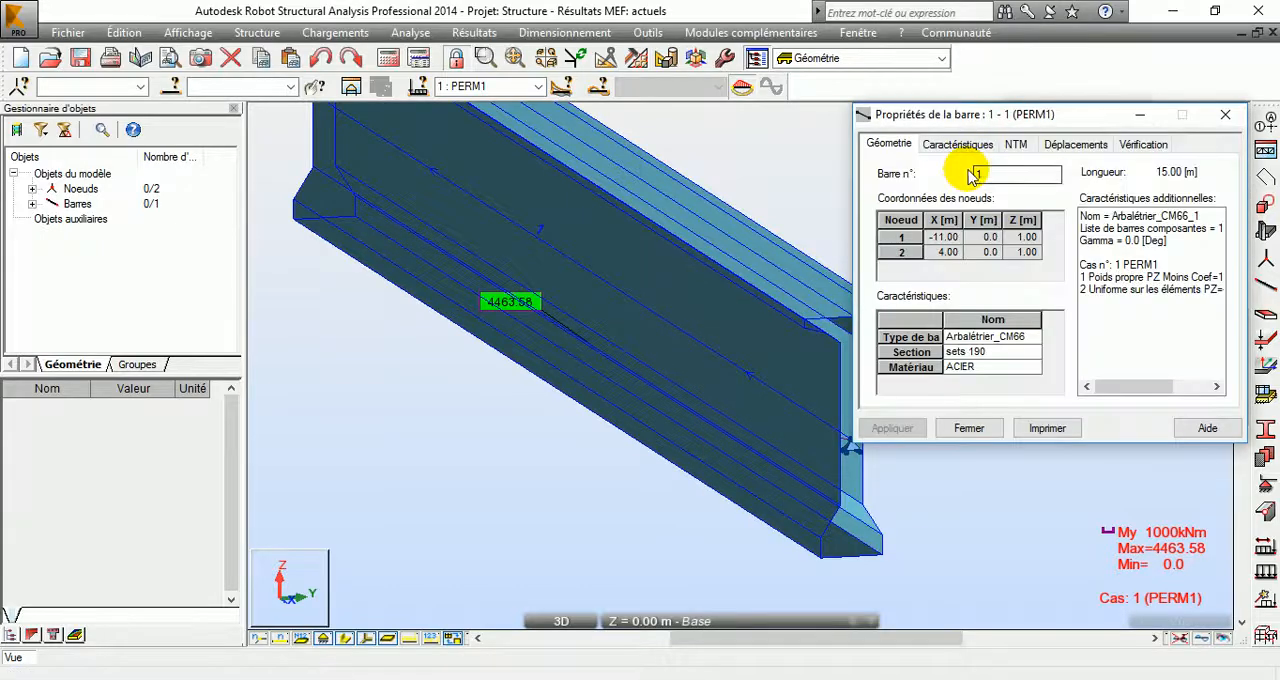
left_click(958, 146)
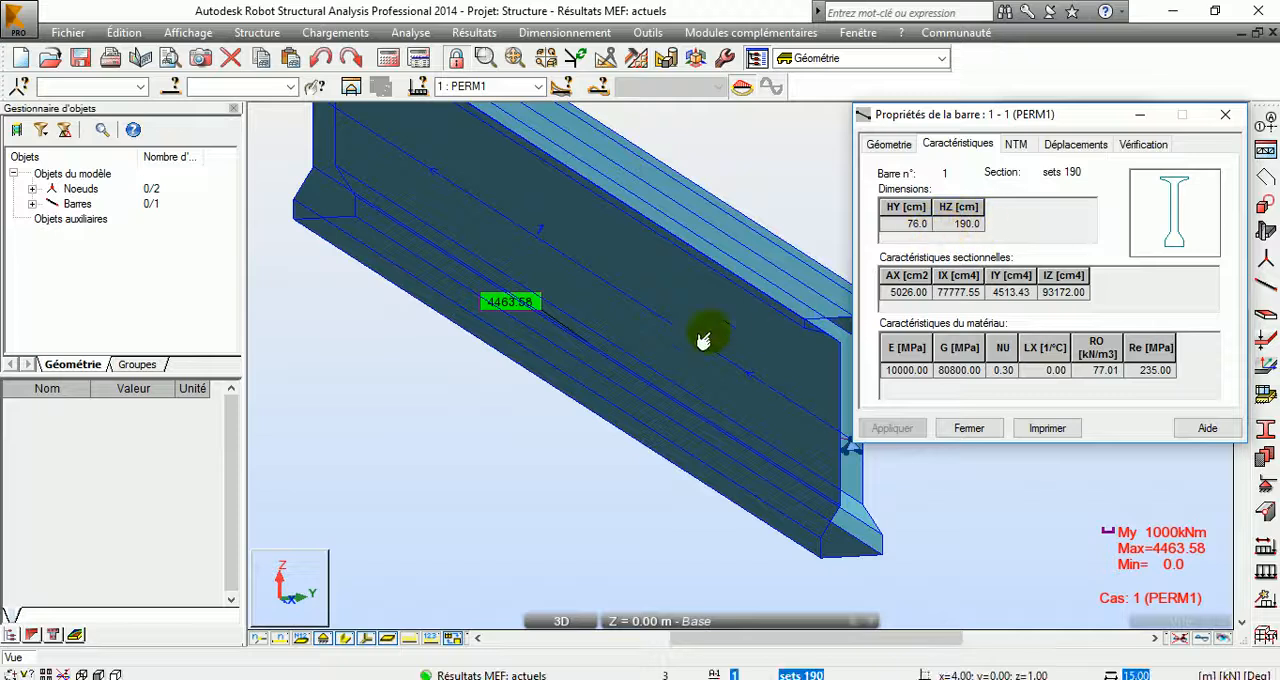
middle_click_drag(769, 329, 626, 341)
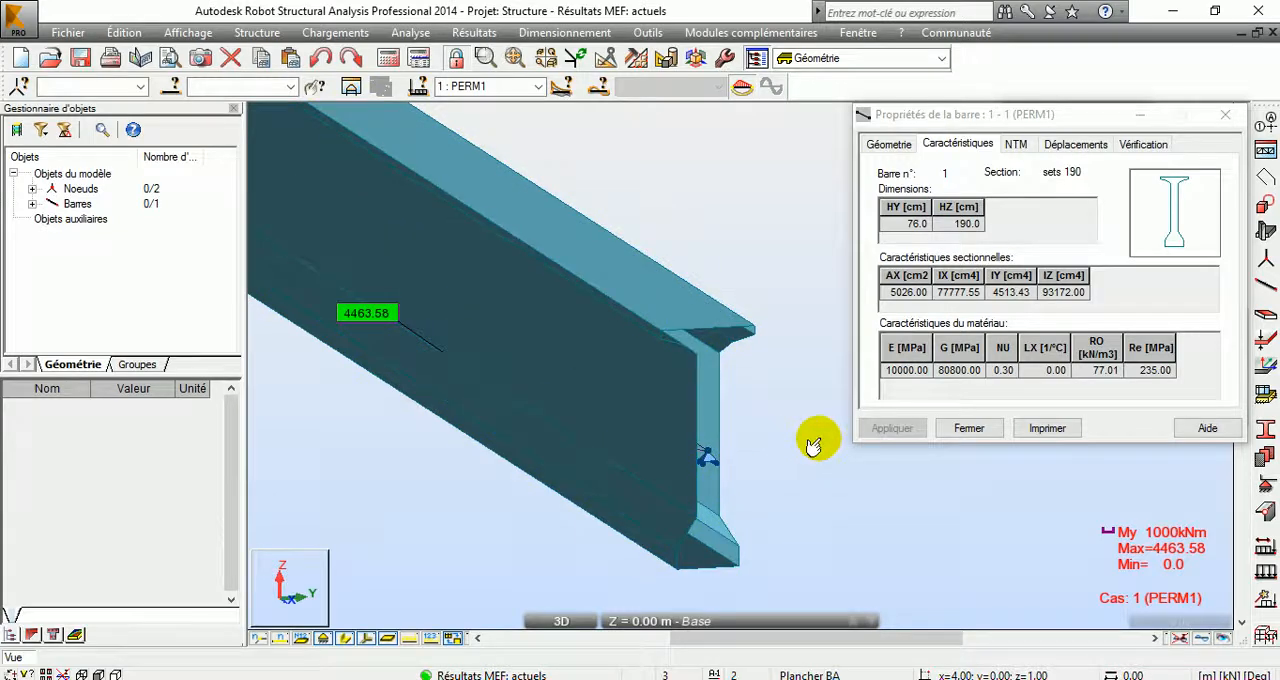
left_click(968, 438)
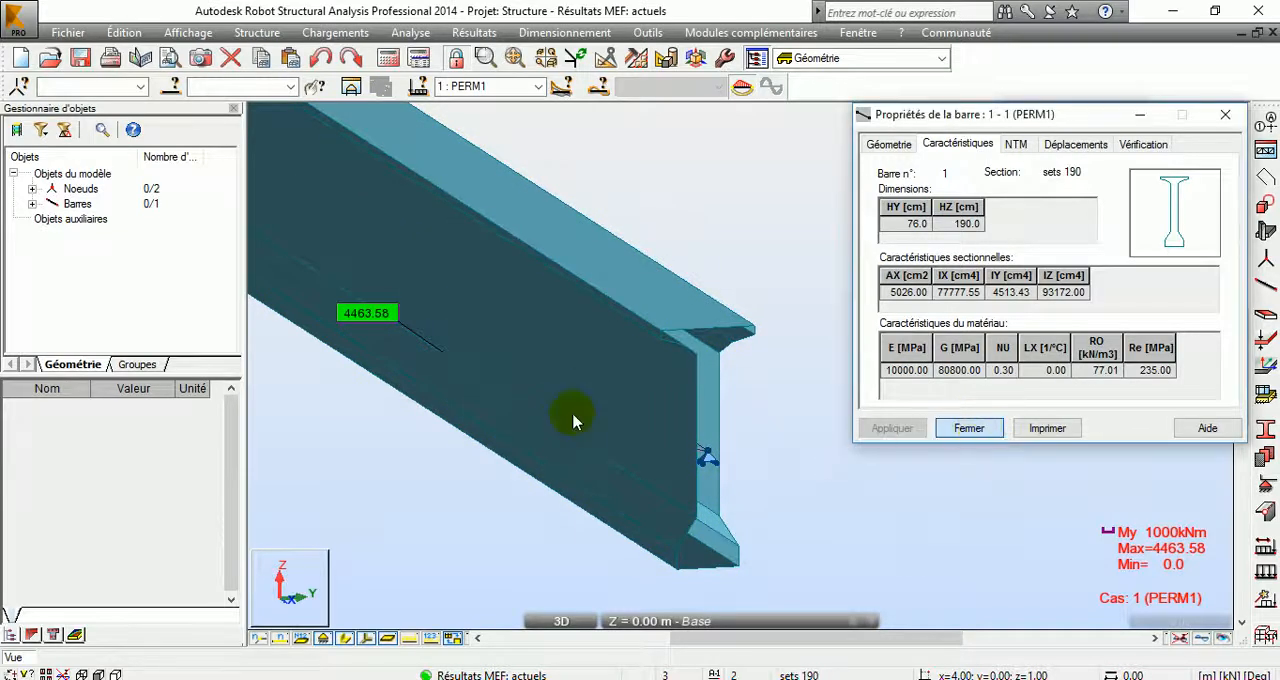
Step: Set up a copy translation with vector 0 0 -0.9 and pick the support node at the beam's x = 4 m end
middle_click_drag(712, 473, 897, 395)
scroll(785, 430, "down", 1)
scroll(776, 432, "down", 1)
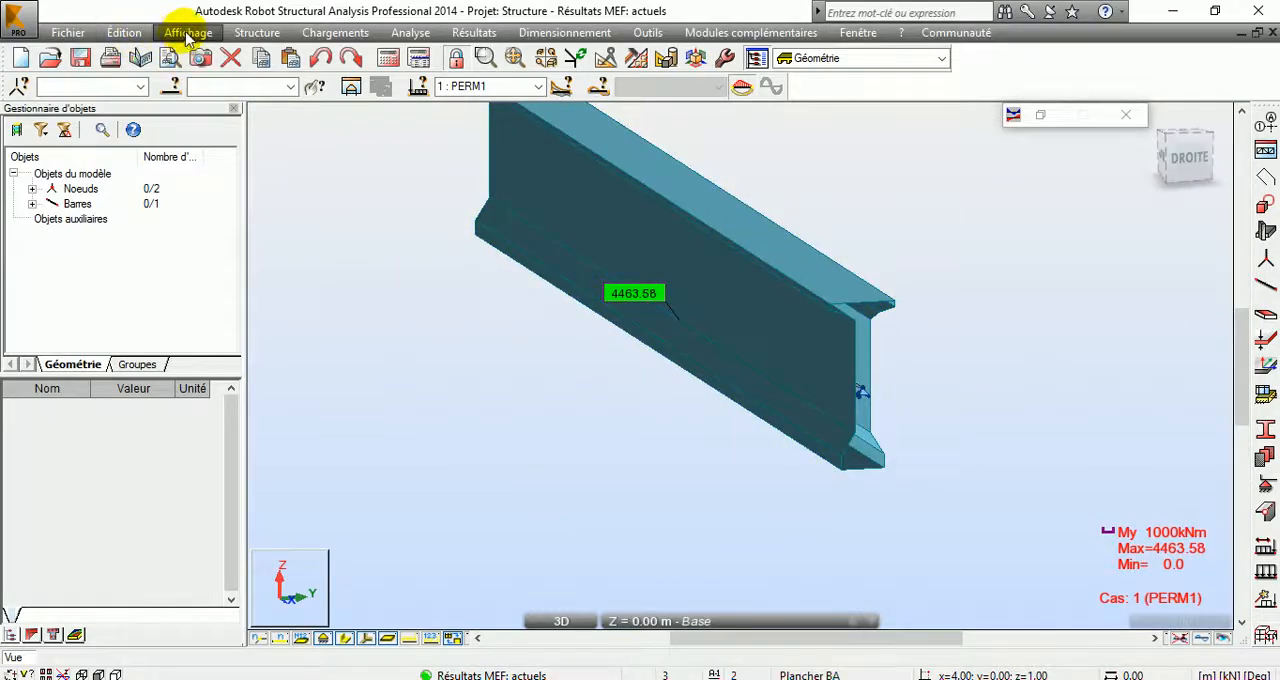
left_click(124, 32)
mouse_move(320, 267)
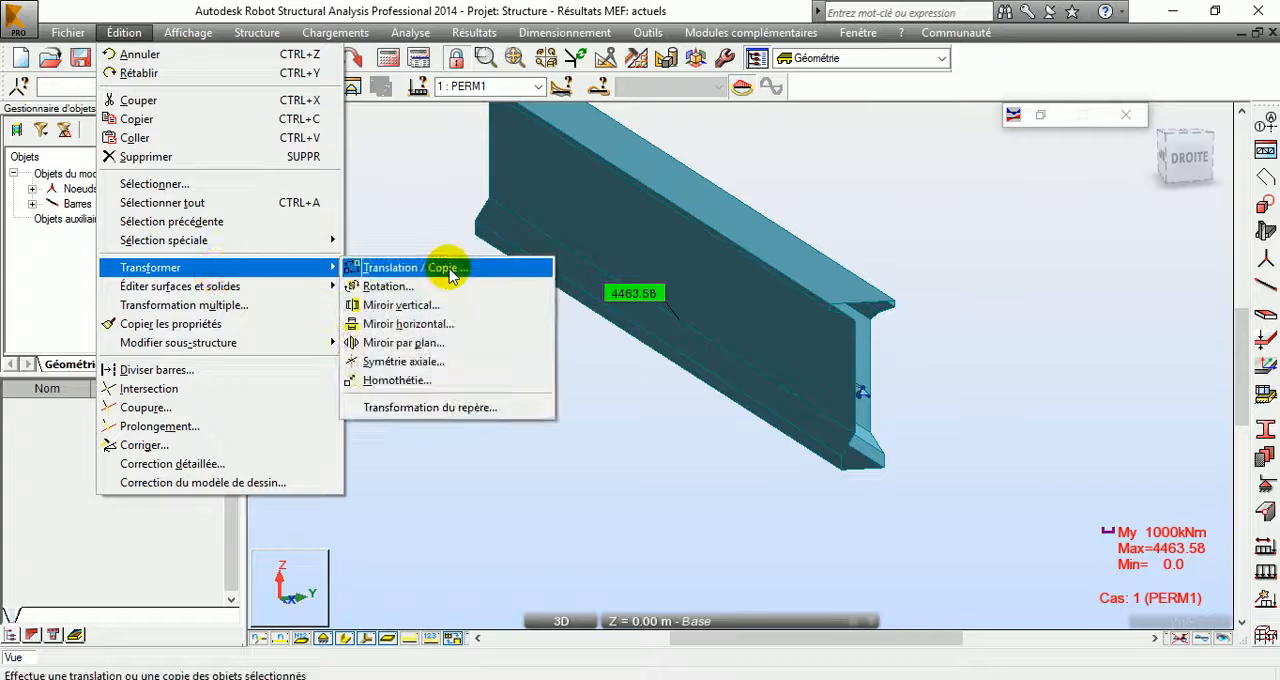
left_click(450, 268)
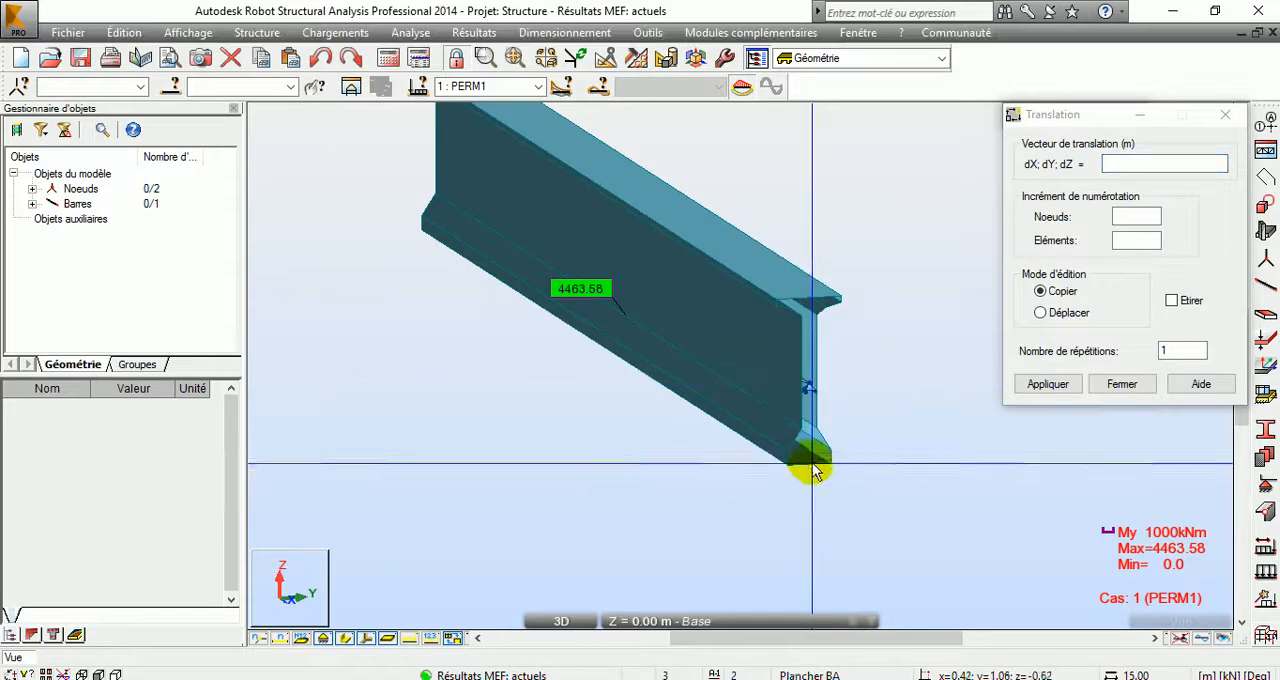
left_click(808, 386)
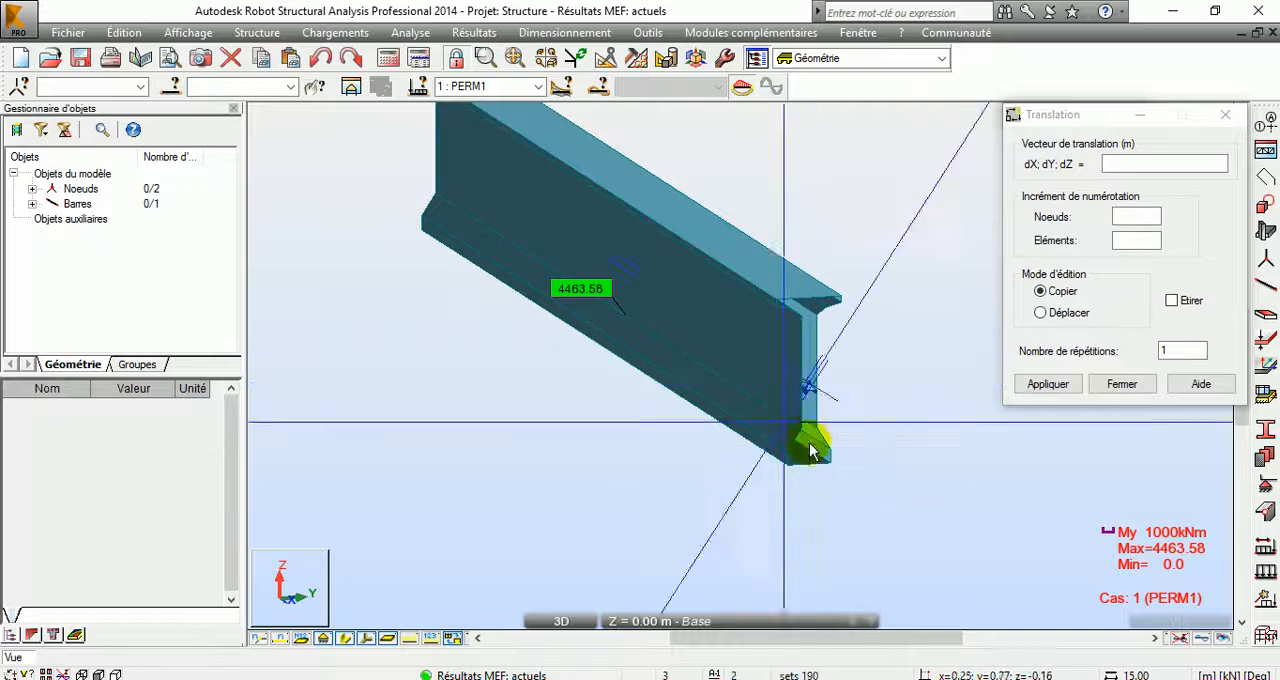
left_click(826, 470)
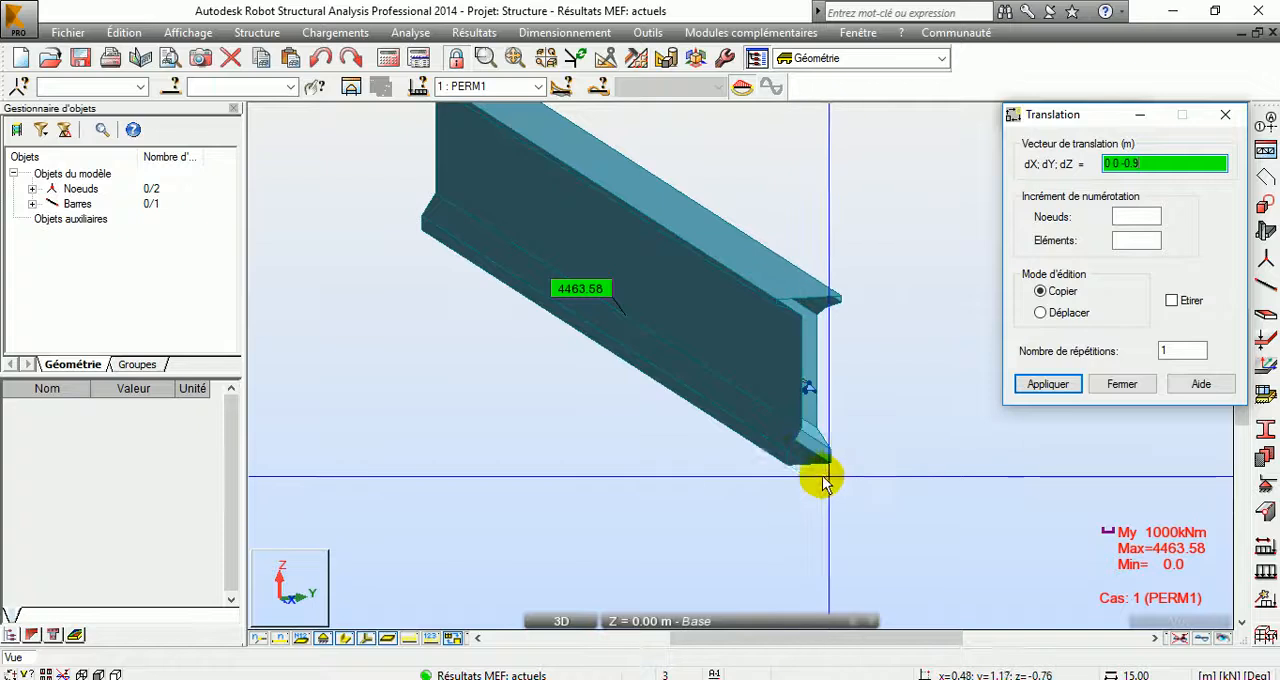
left_click(810, 386)
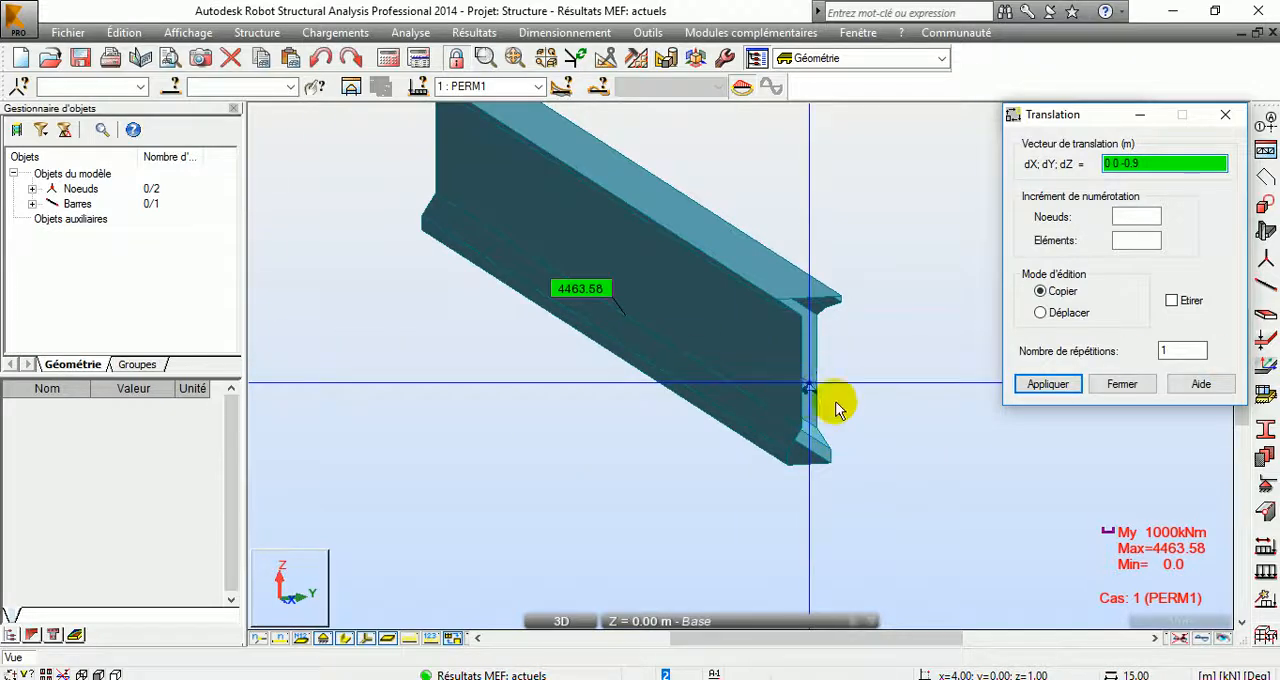
Step: Select both end nodes by their support attributes, adding the Appui simple node to the apd node
left_click(18, 88)
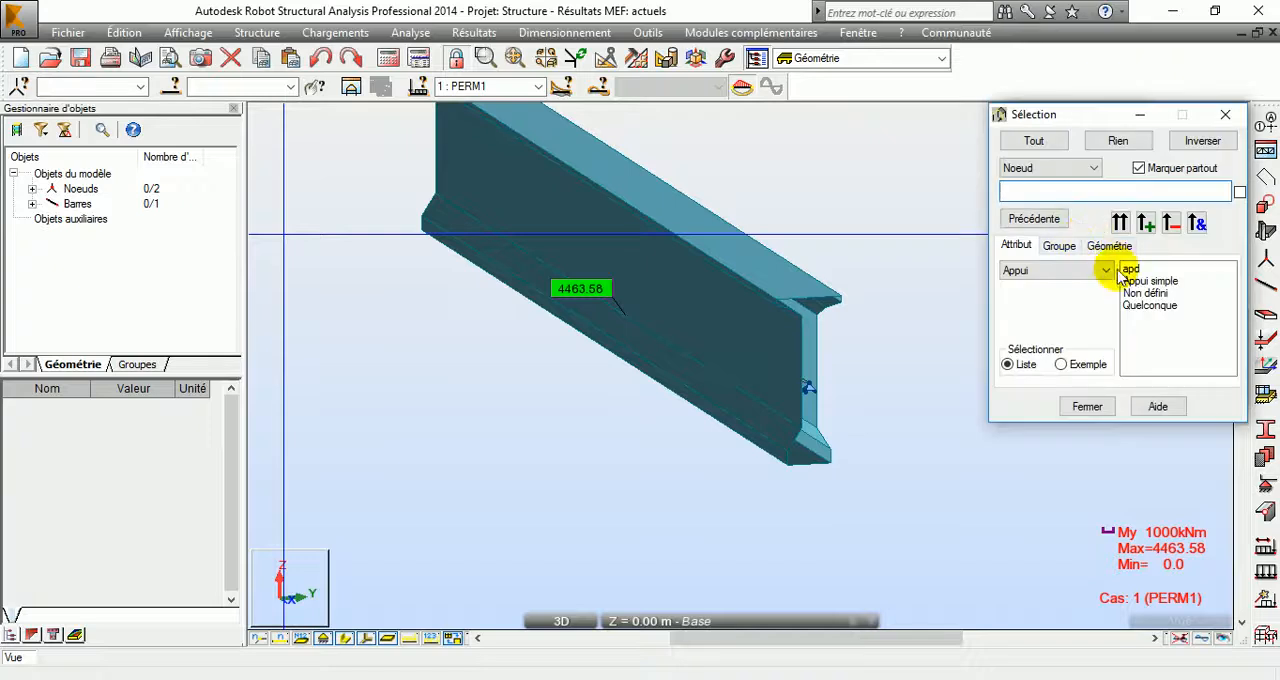
left_click(1140, 270)
left_click(1120, 222)
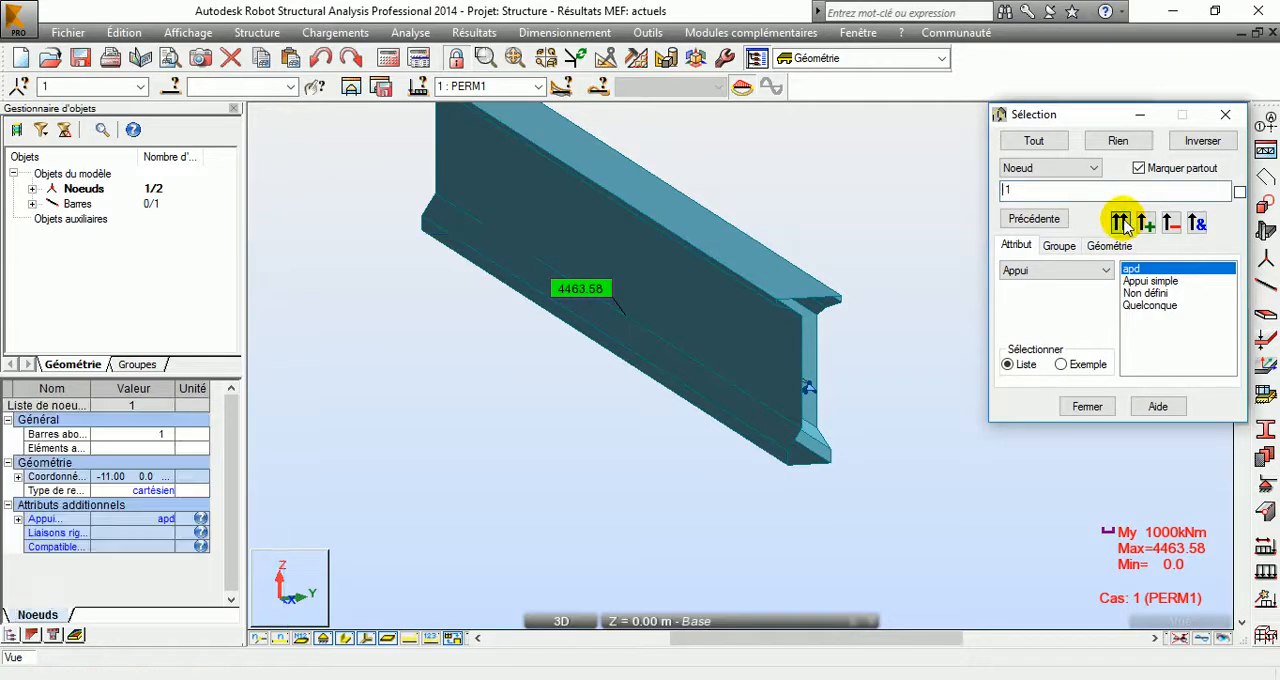
left_click(1150, 281)
left_click(1146, 222)
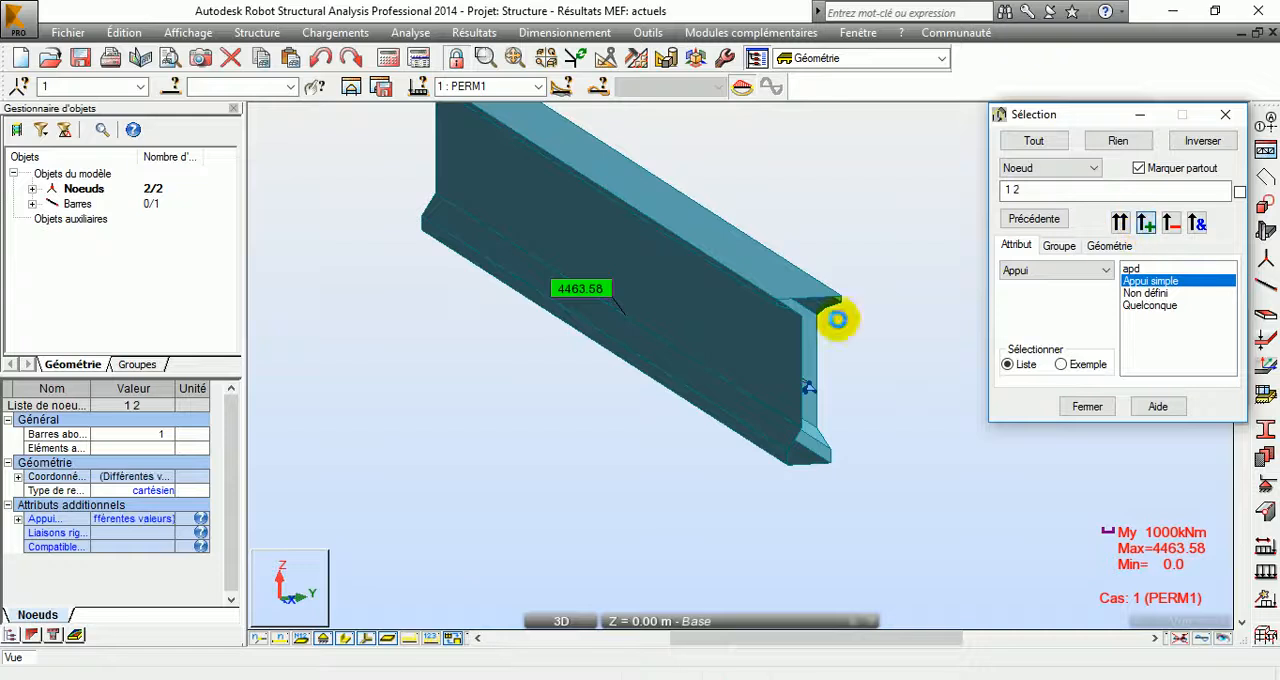
Step: Hide the bar's section shape and toggle the load symbols on and back off
left_click(343, 639)
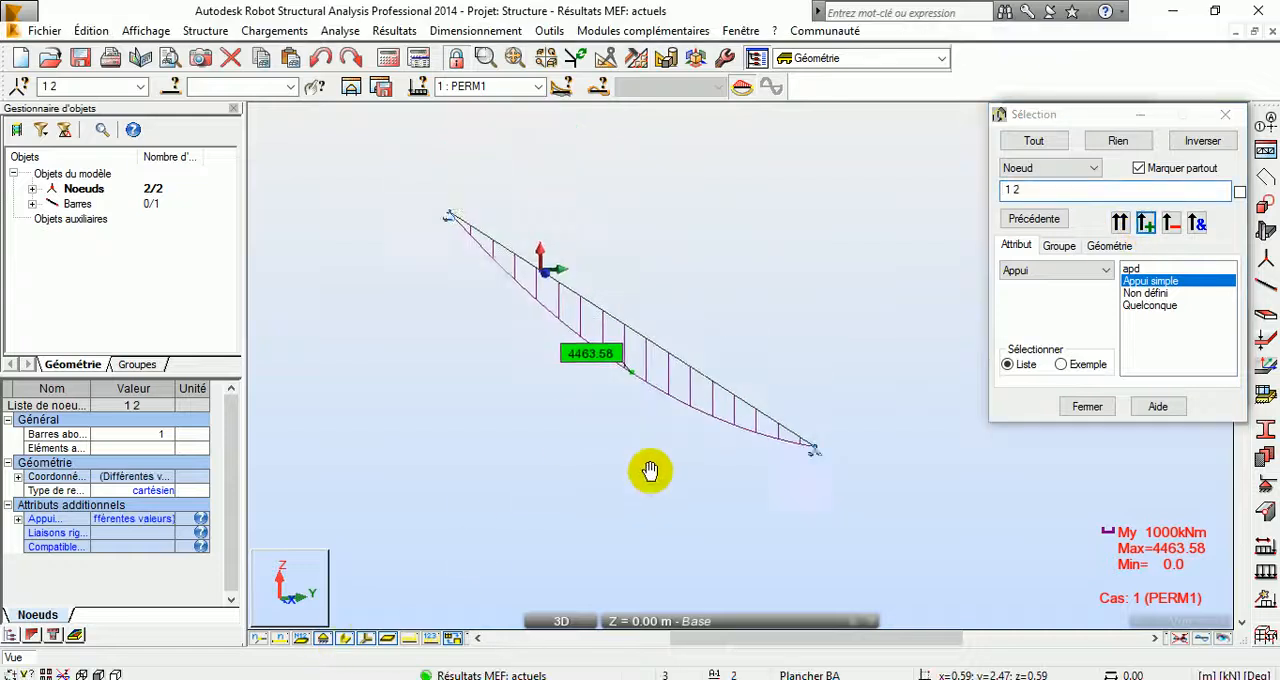
left_click(431, 638)
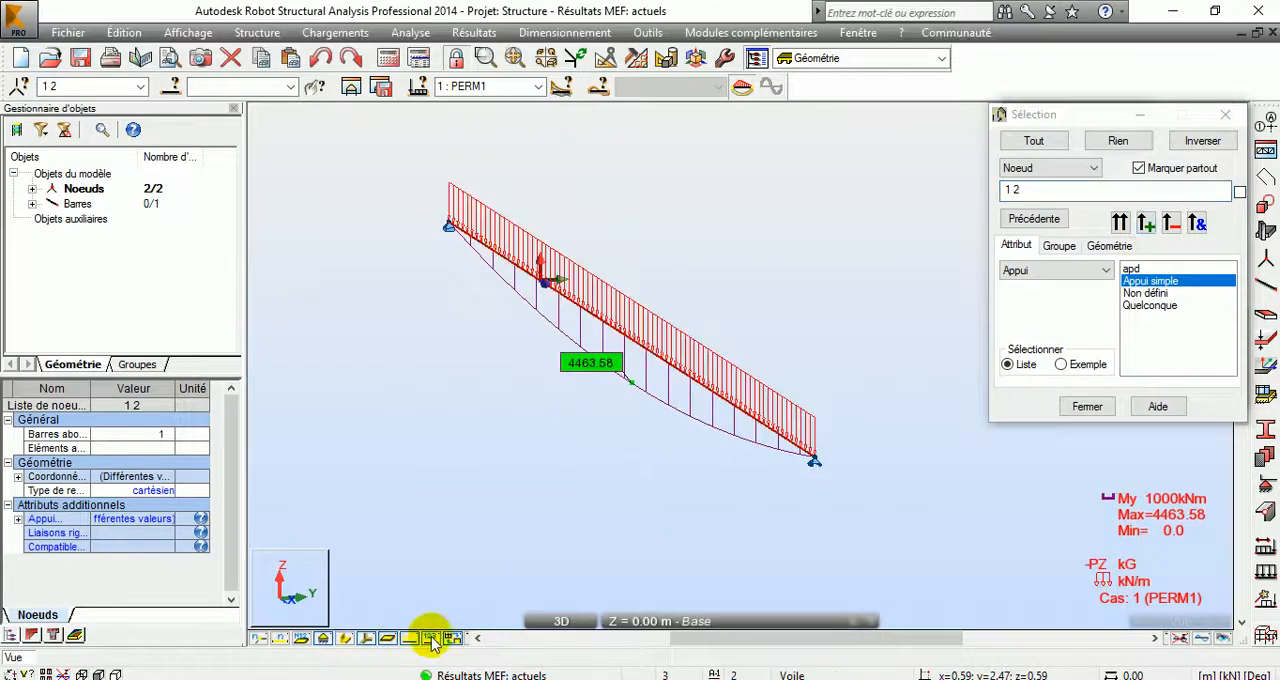
left_click(429, 638)
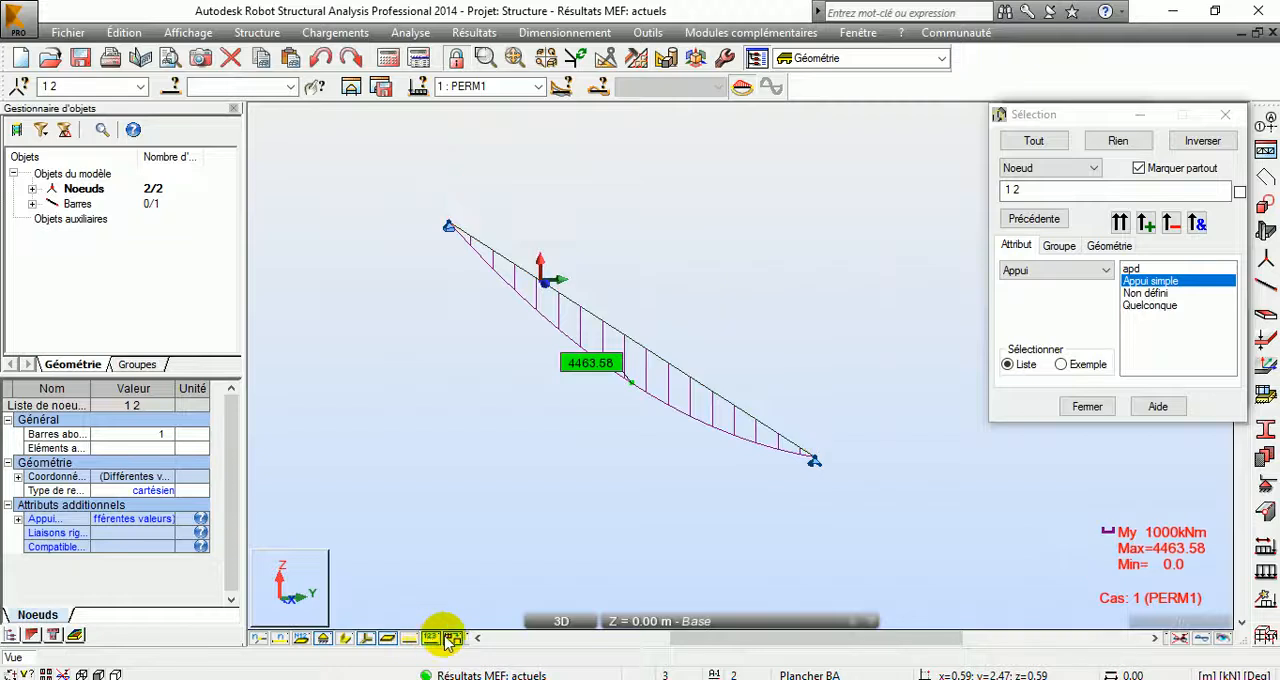
Step: Set the diagram description to none, remove the Moment My diagram from the bar, and close the diagram settings
left_click(485, 33)
left_click(530, 90)
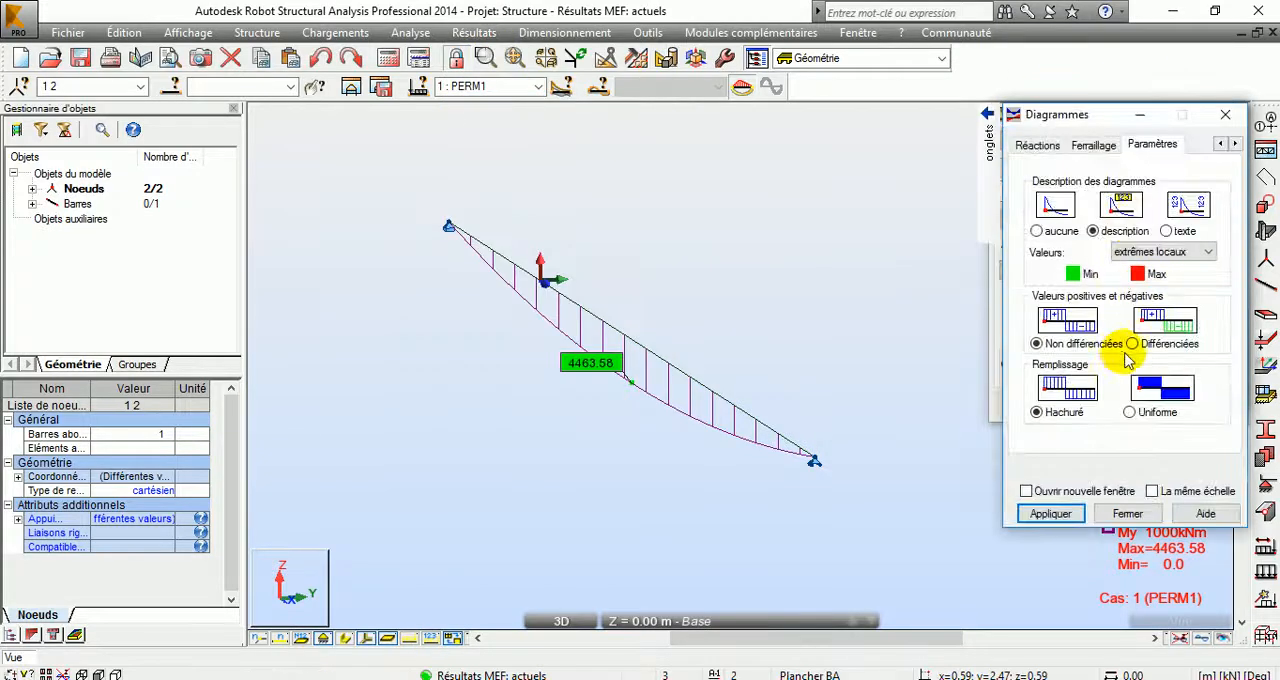
left_click(1041, 233)
left_click(1063, 517)
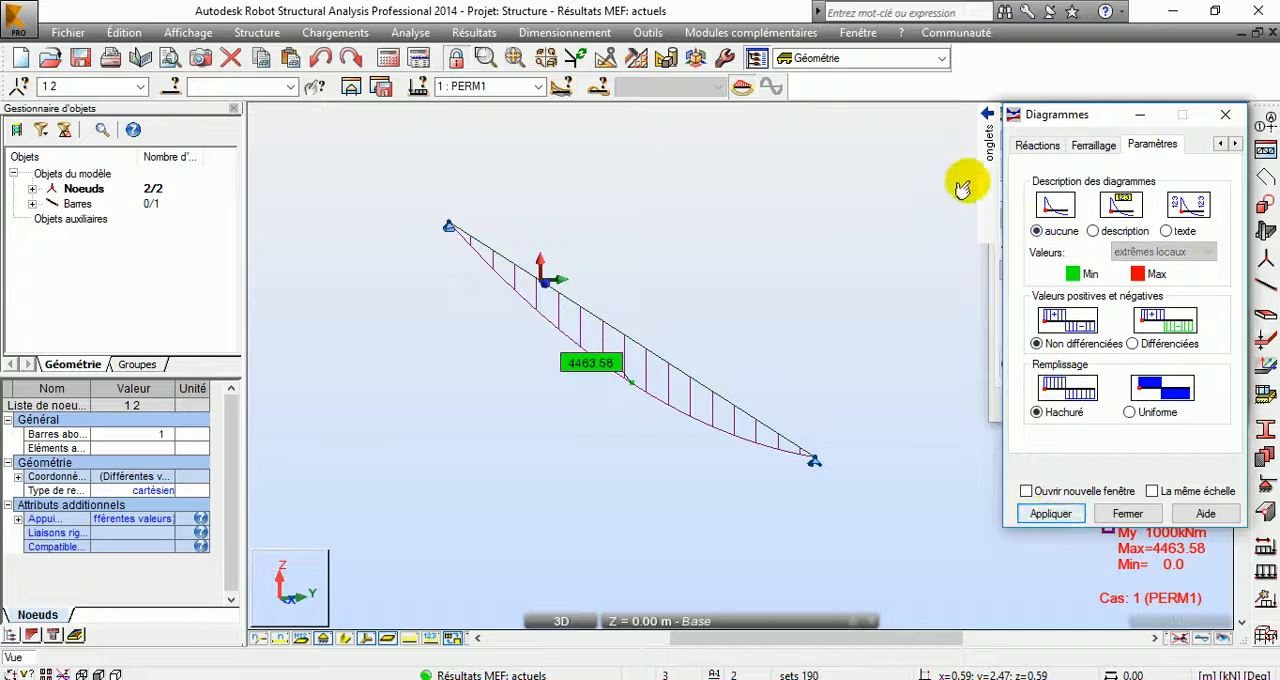
mouse_move(962, 282)
left_click(965, 145)
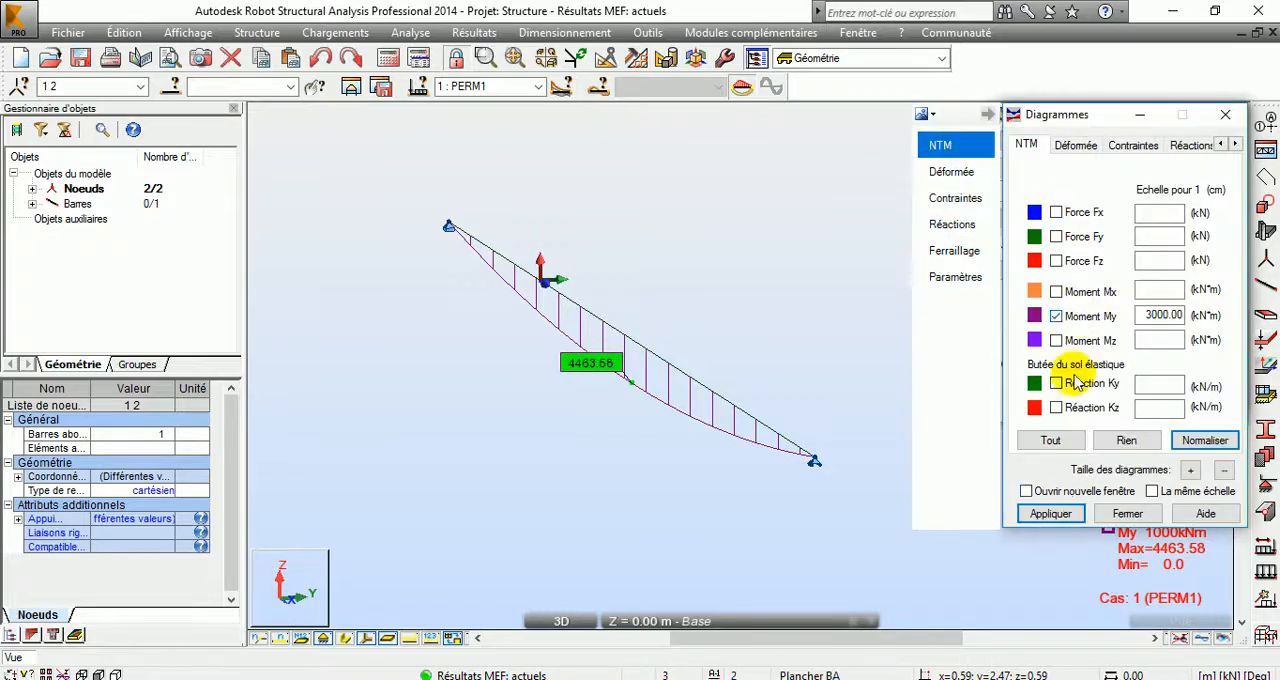
left_click(1052, 514)
left_click(1128, 513)
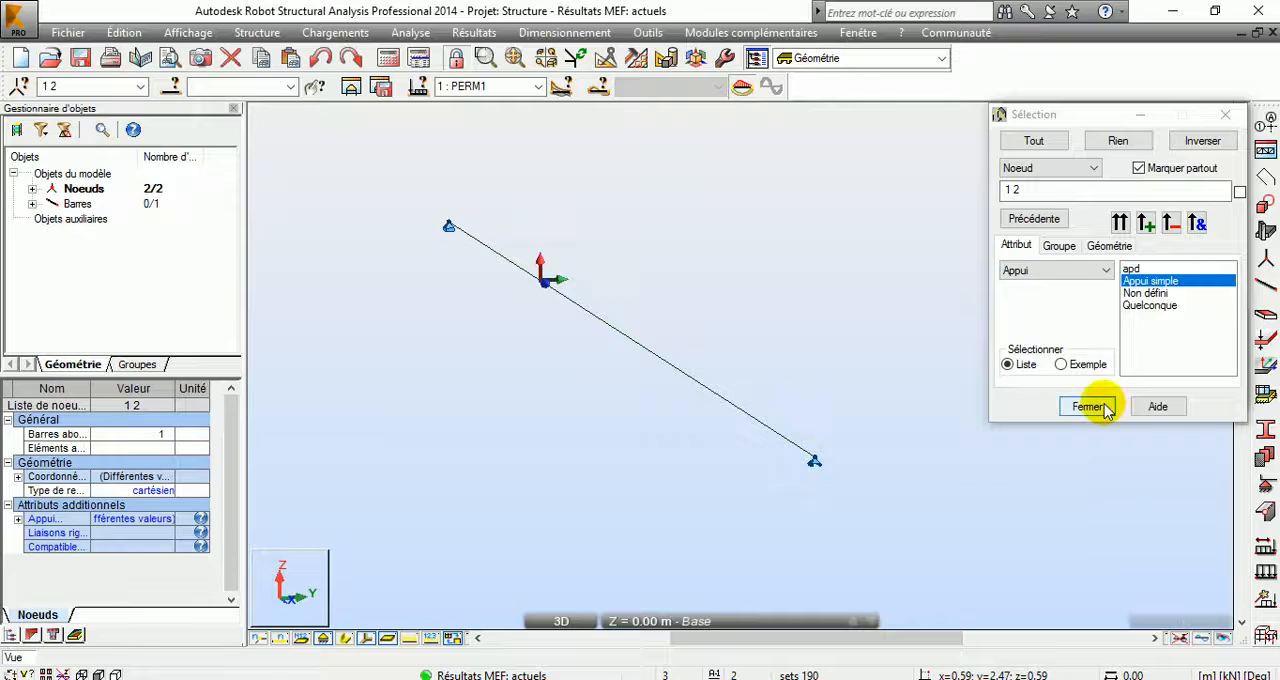
Step: Hide the support symbols, show the node numbers, and close the node selection
left_click(323, 640)
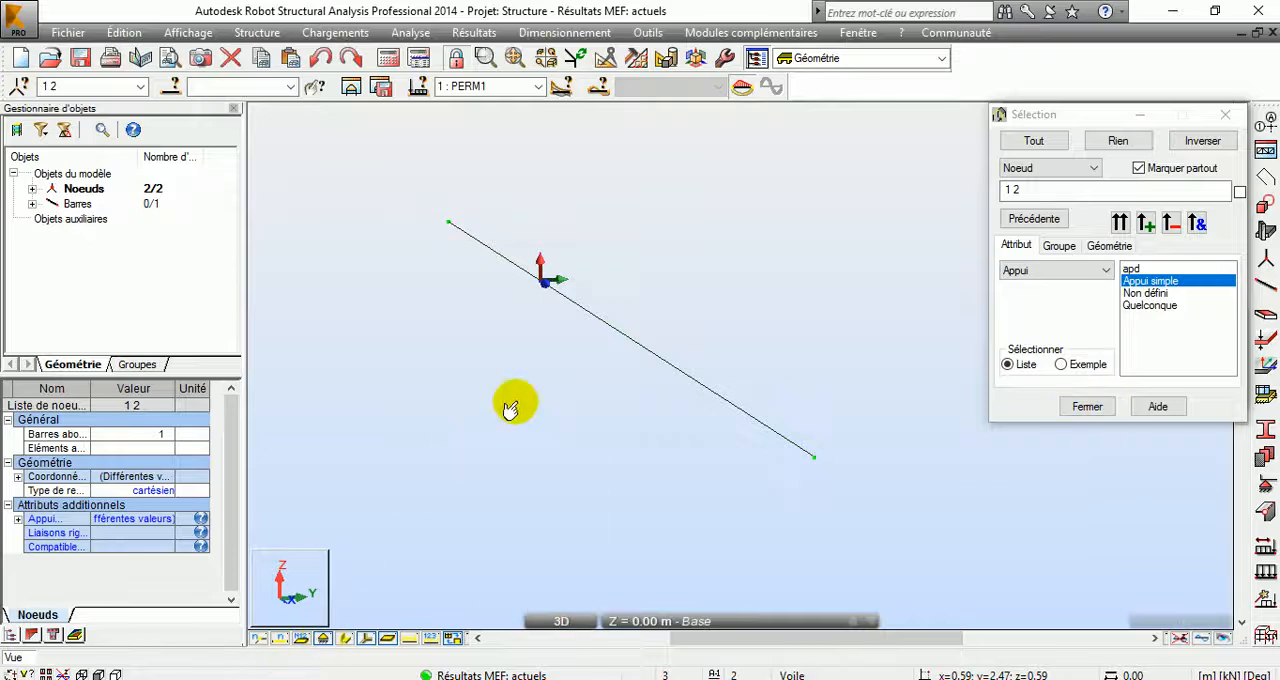
left_click(257, 640)
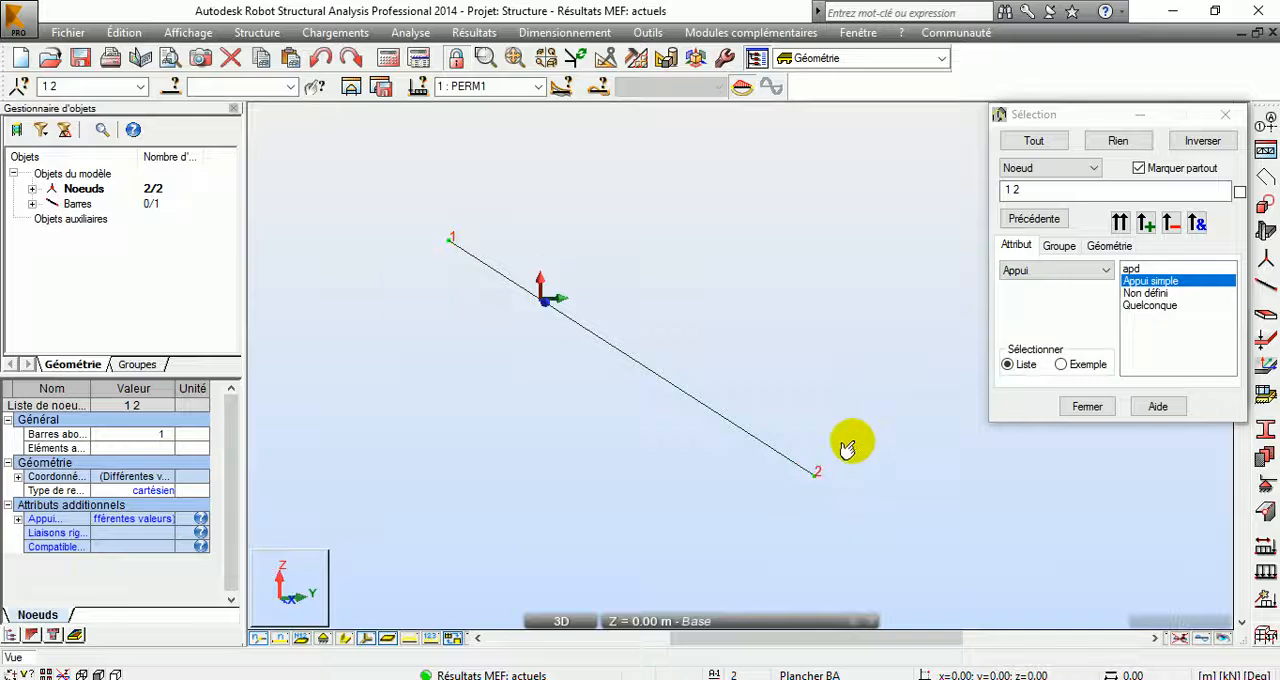
left_click(1088, 406)
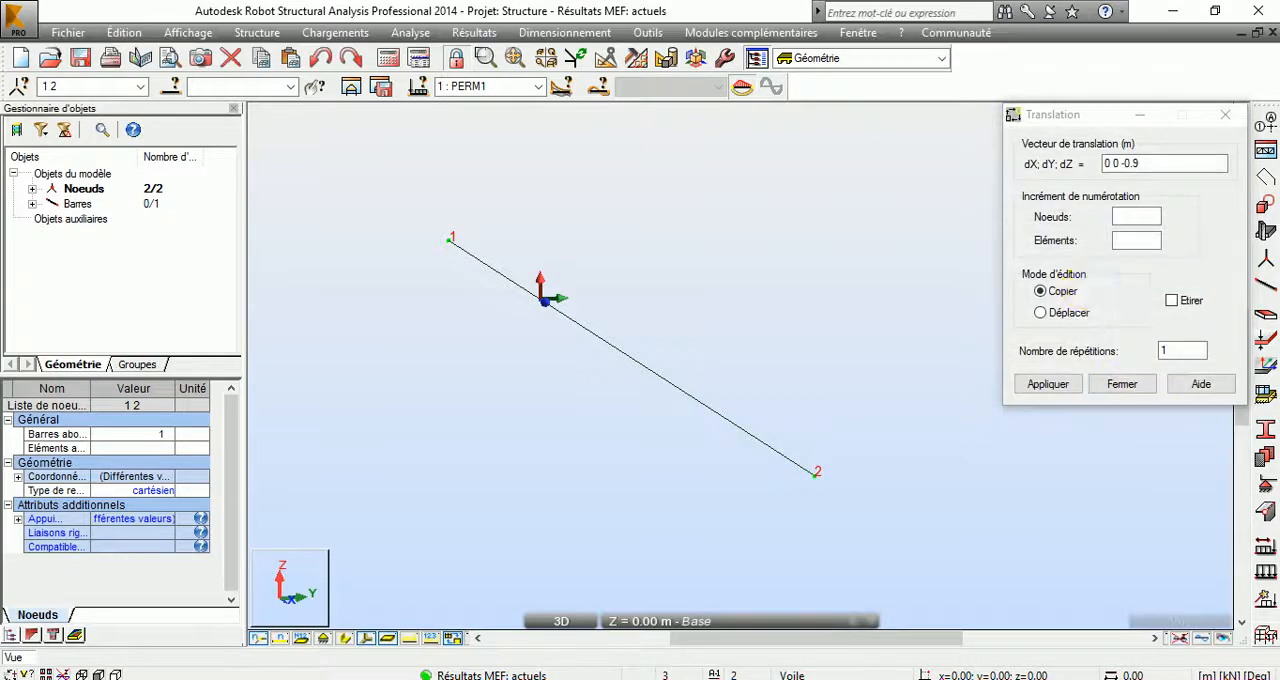
Step: Display the bar's section shape again with the translation vector kept at 0 0 -0.9
left_click(1160, 163)
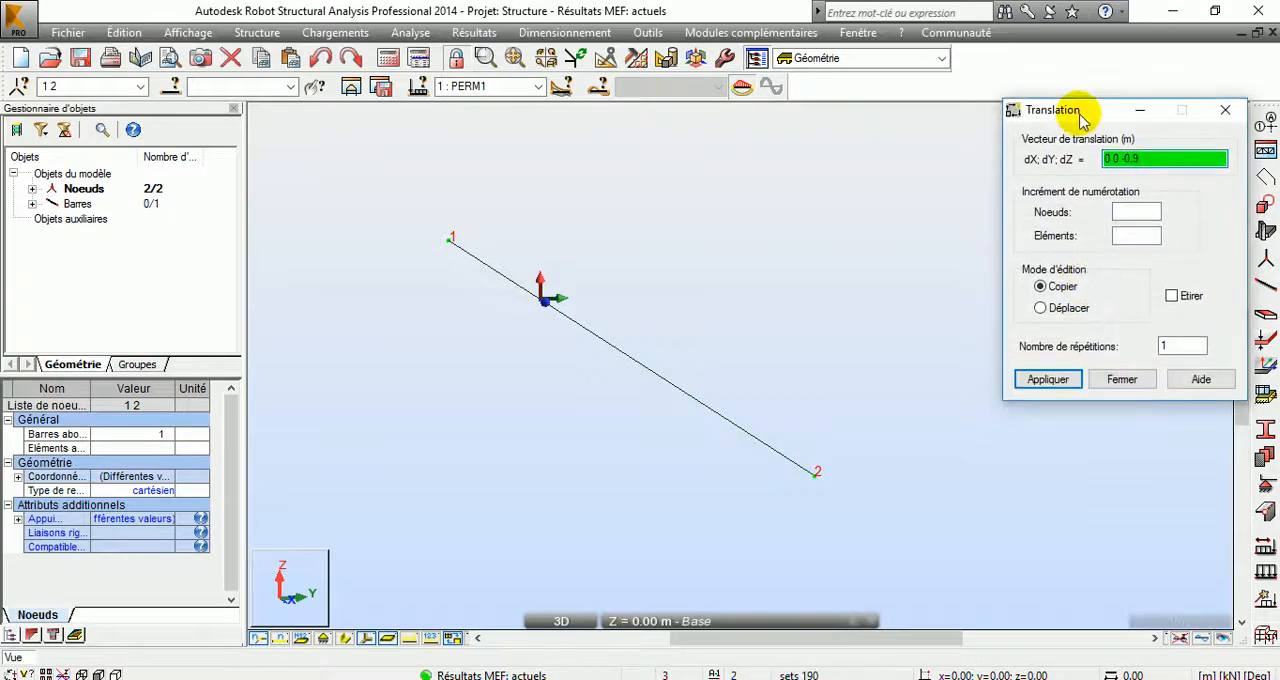
left_click(343, 639)
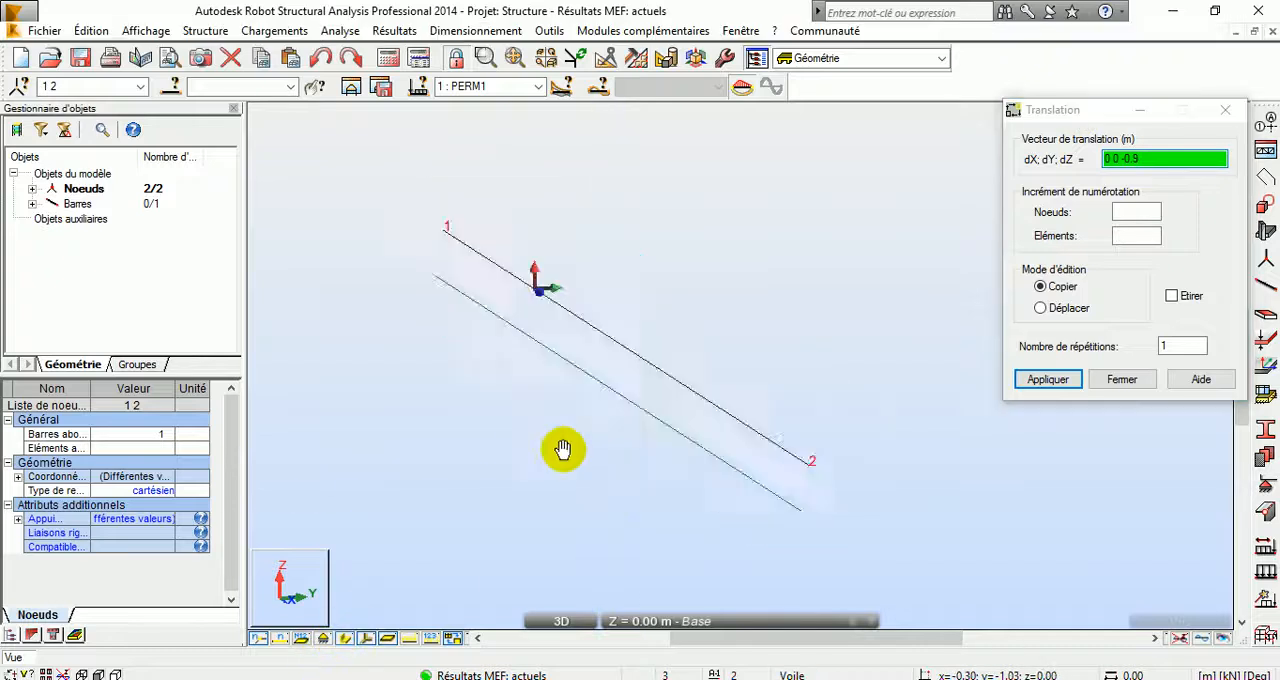
middle_click_drag(620, 500, 509, 418)
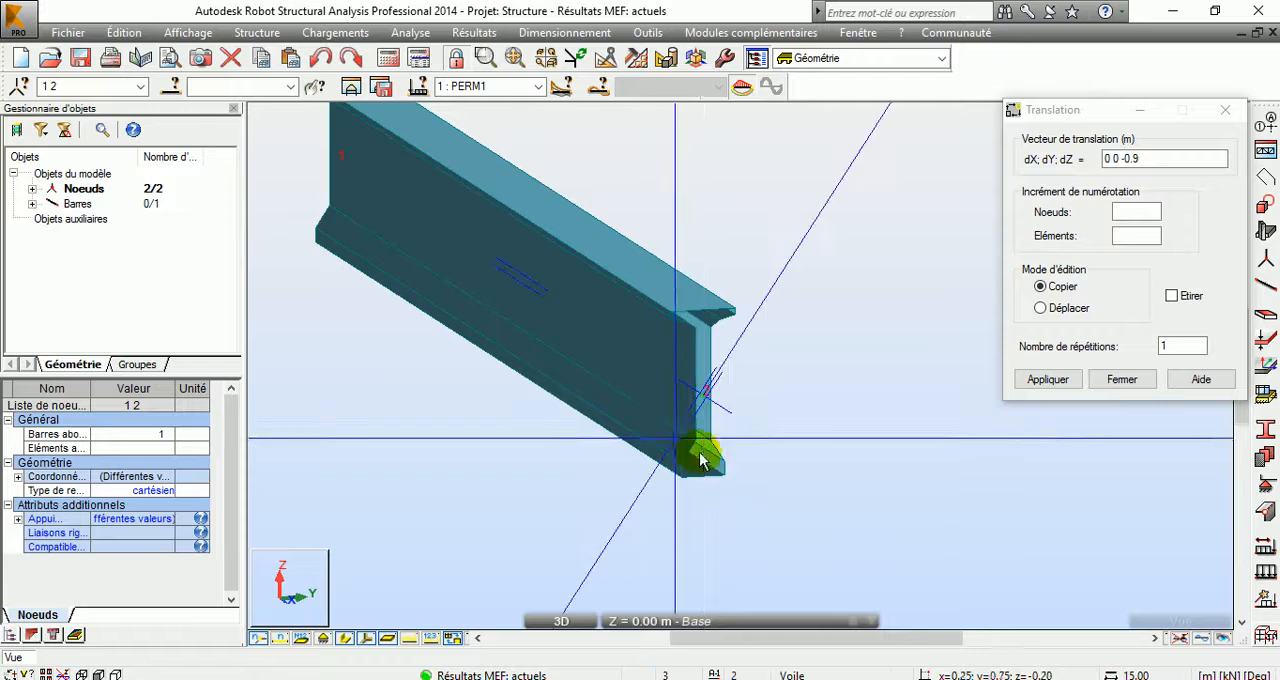
Step: Copy nodes 1 and 2 once by the vector 0 0 -0.9, accepting the model change, and display the support symbols again
left_click(1155, 160)
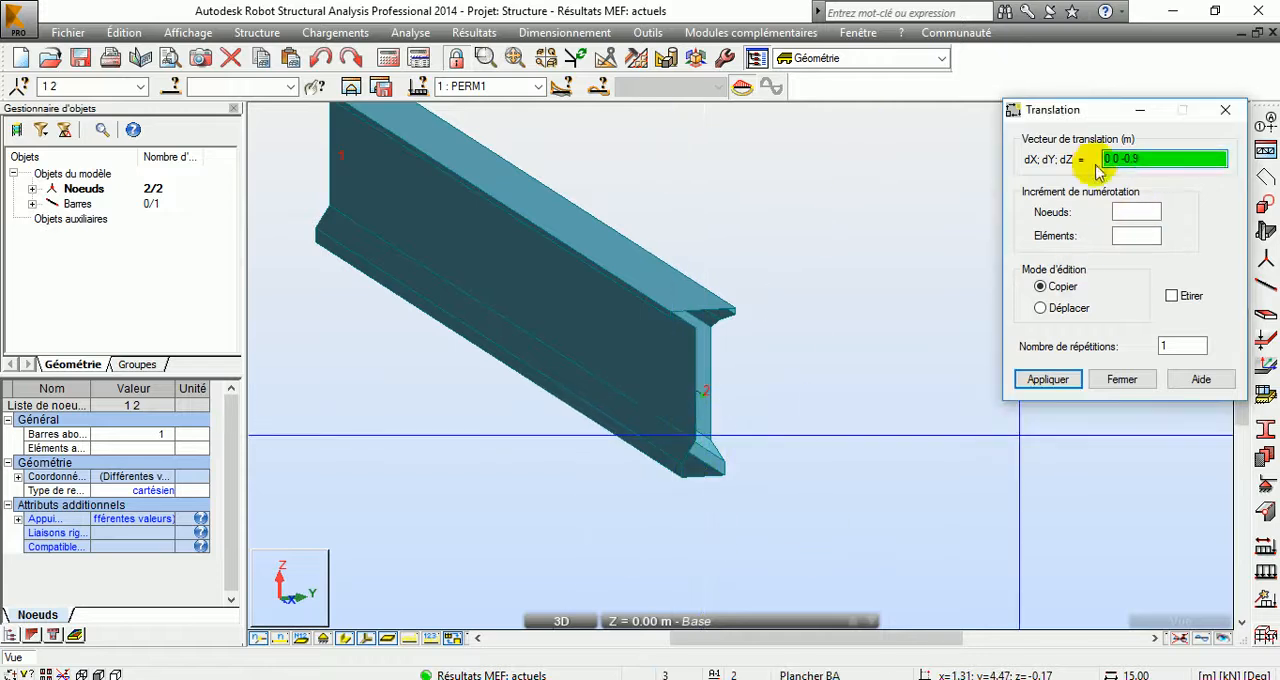
left_click(1047, 379)
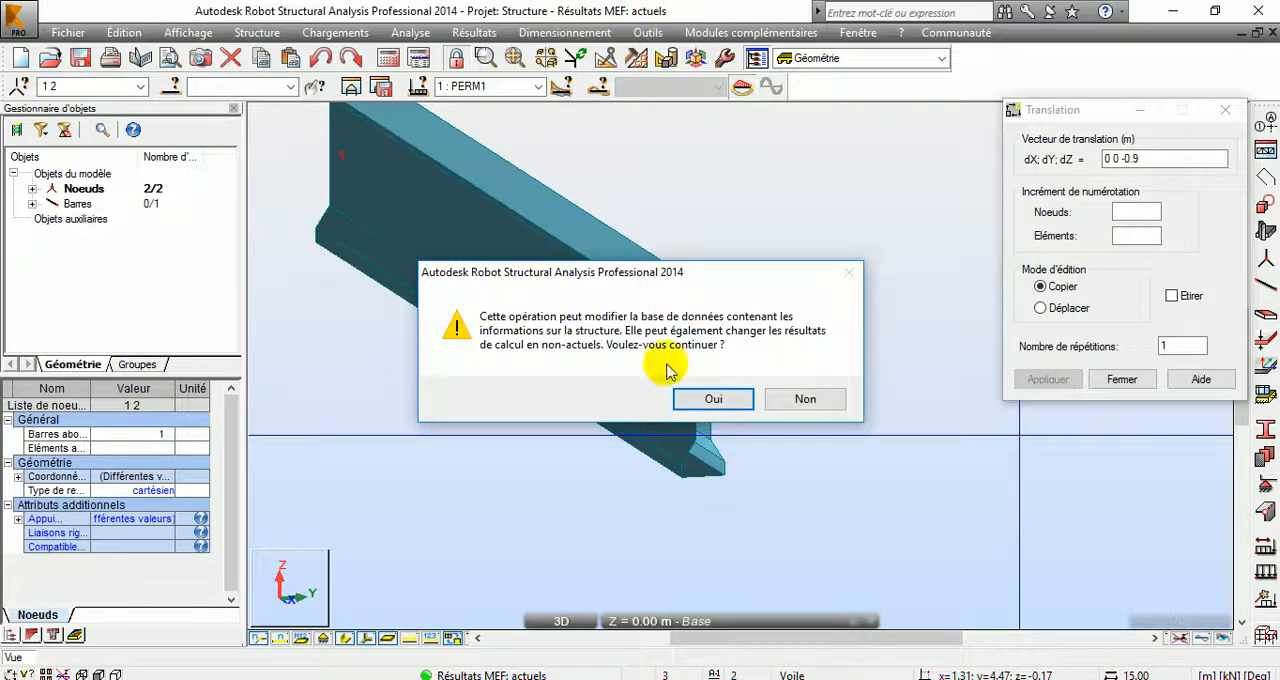
left_click(710, 398)
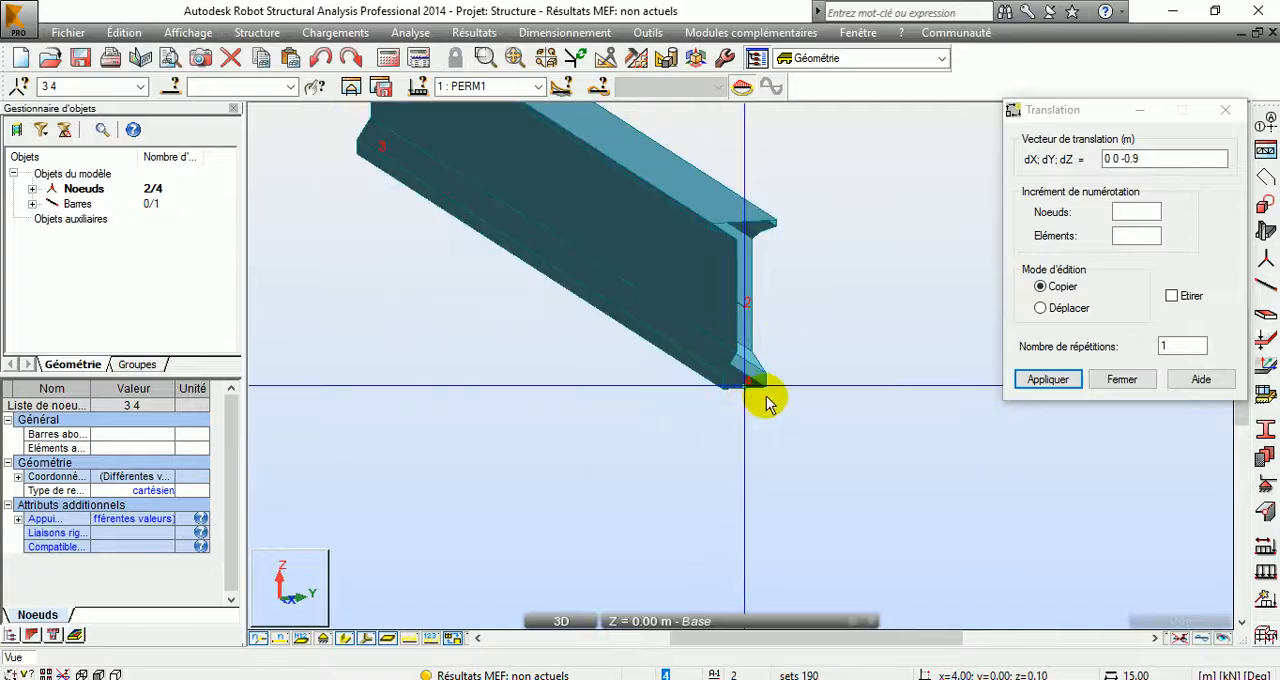
left_click(320, 640)
middle_click_drag(529, 390, 546, 453)
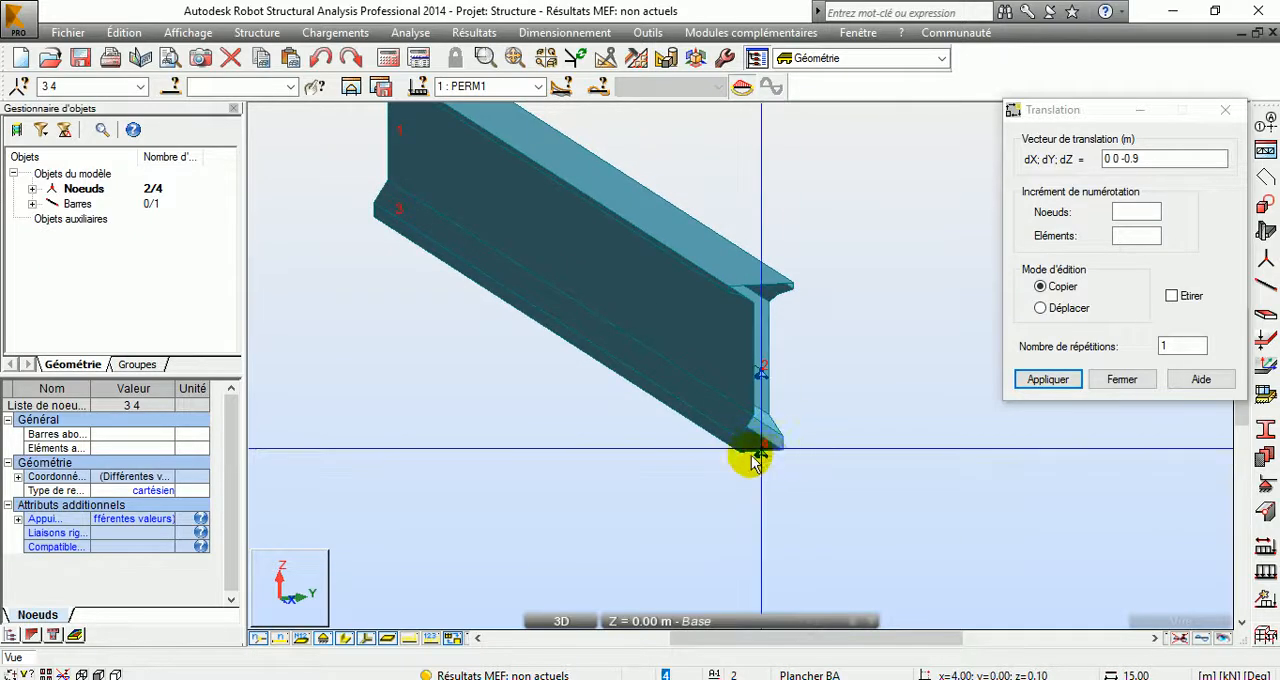
Step: Hide the bar's section shape and close the node translation
right_click(401, 295)
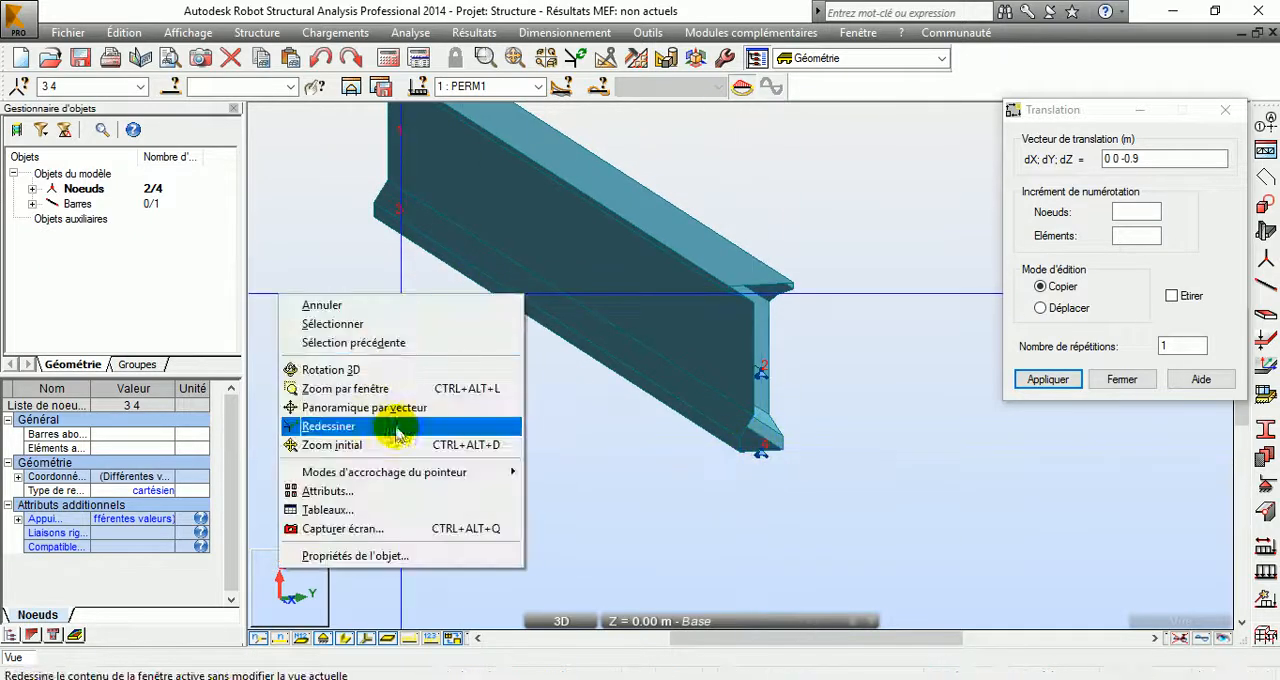
left_click(344, 640)
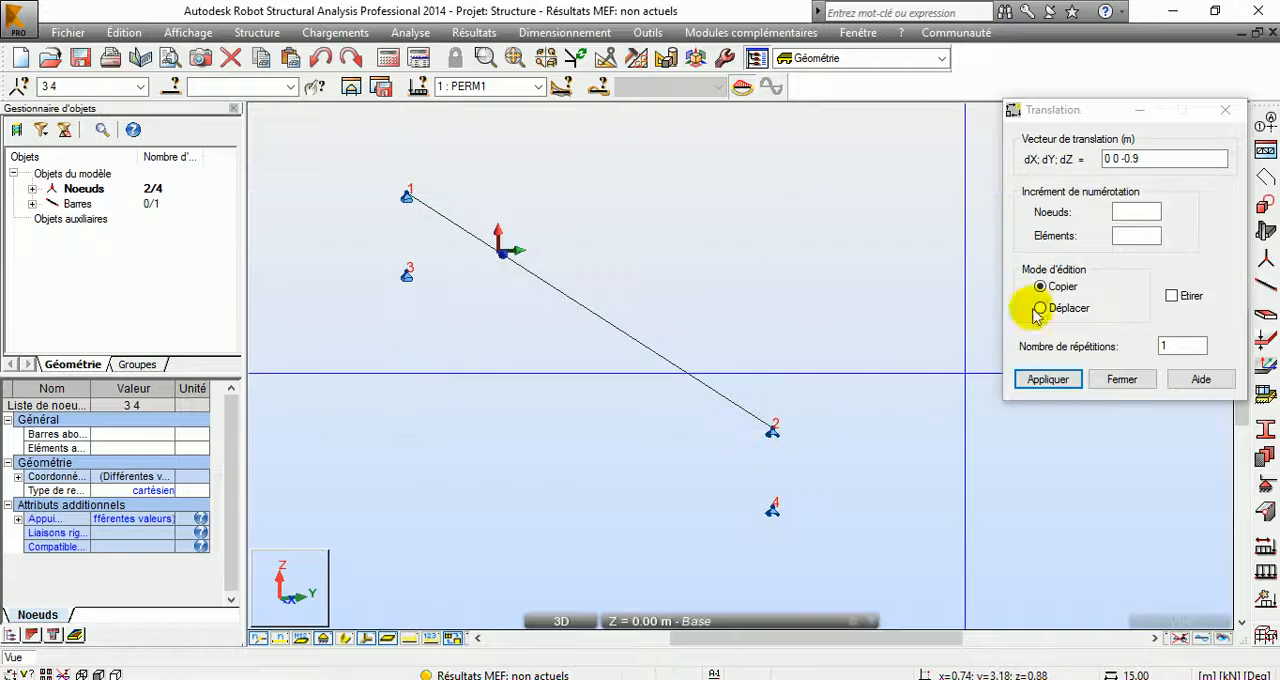
left_click(1145, 380)
Step: Remove the supports from nodes 2 and 1, close the support definitions, and hide the bar's local axes
left_click(1266, 484)
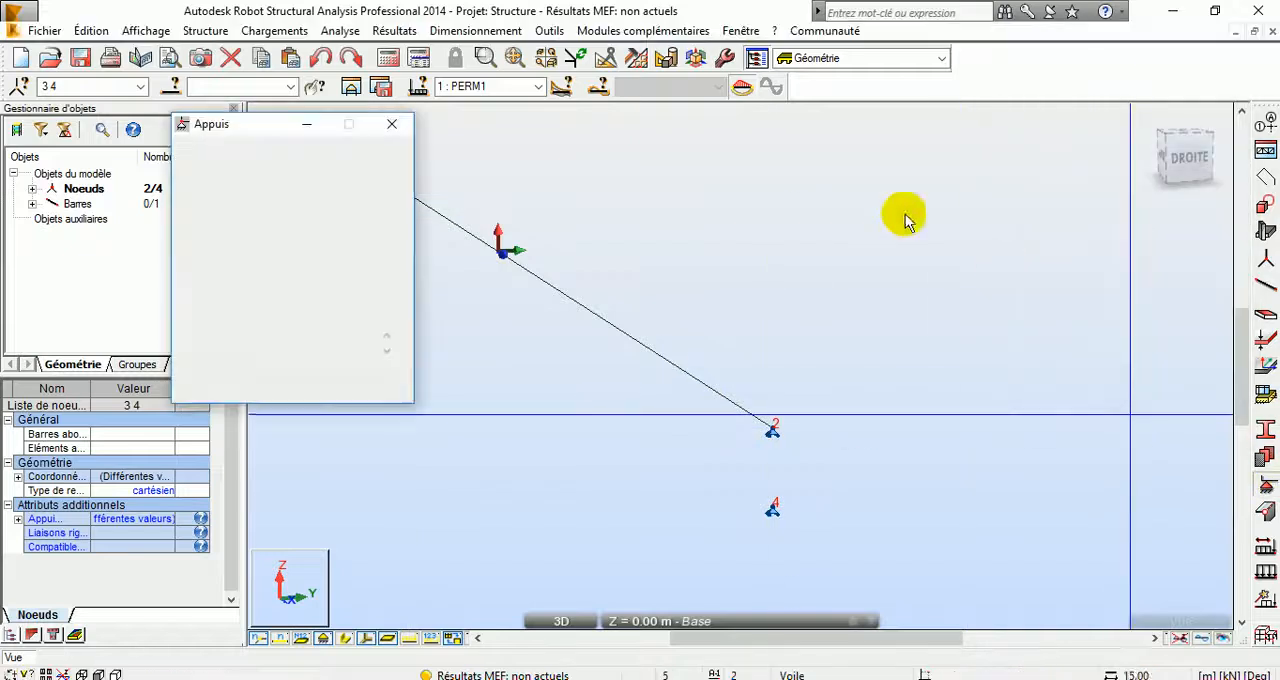
left_click(236, 206)
left_click_drag(263, 120, 1018, 66)
left_click(775, 430)
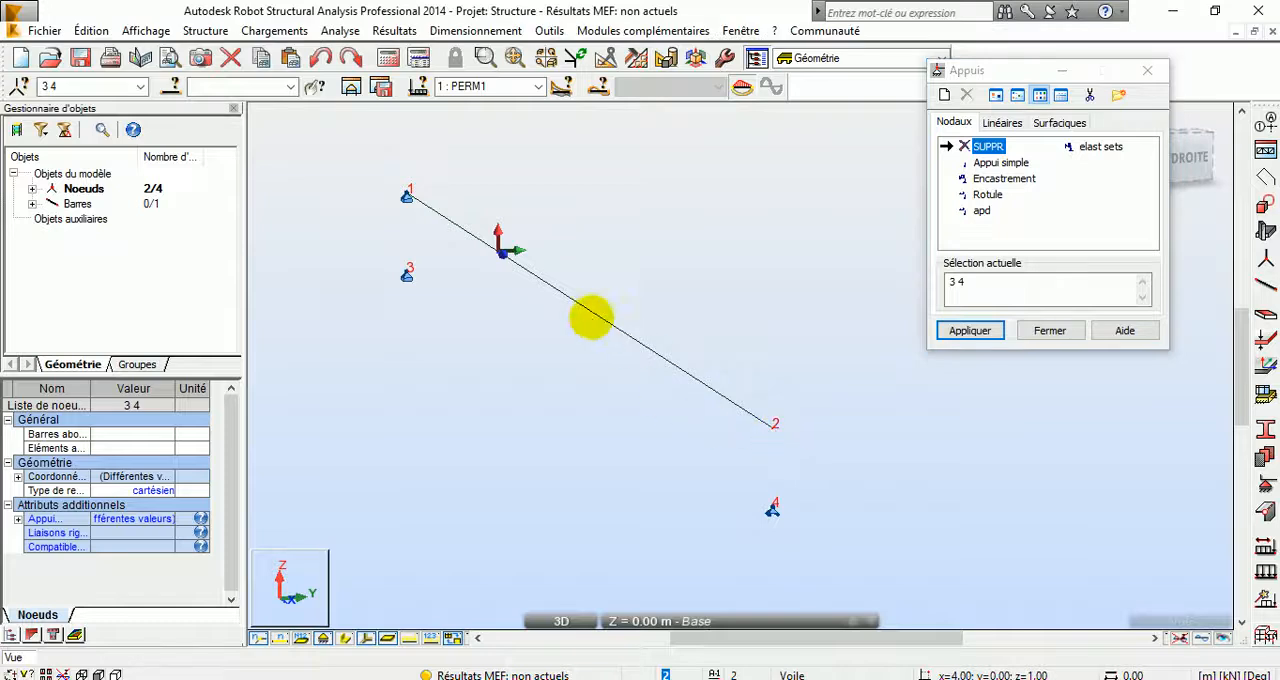
left_click(408, 195)
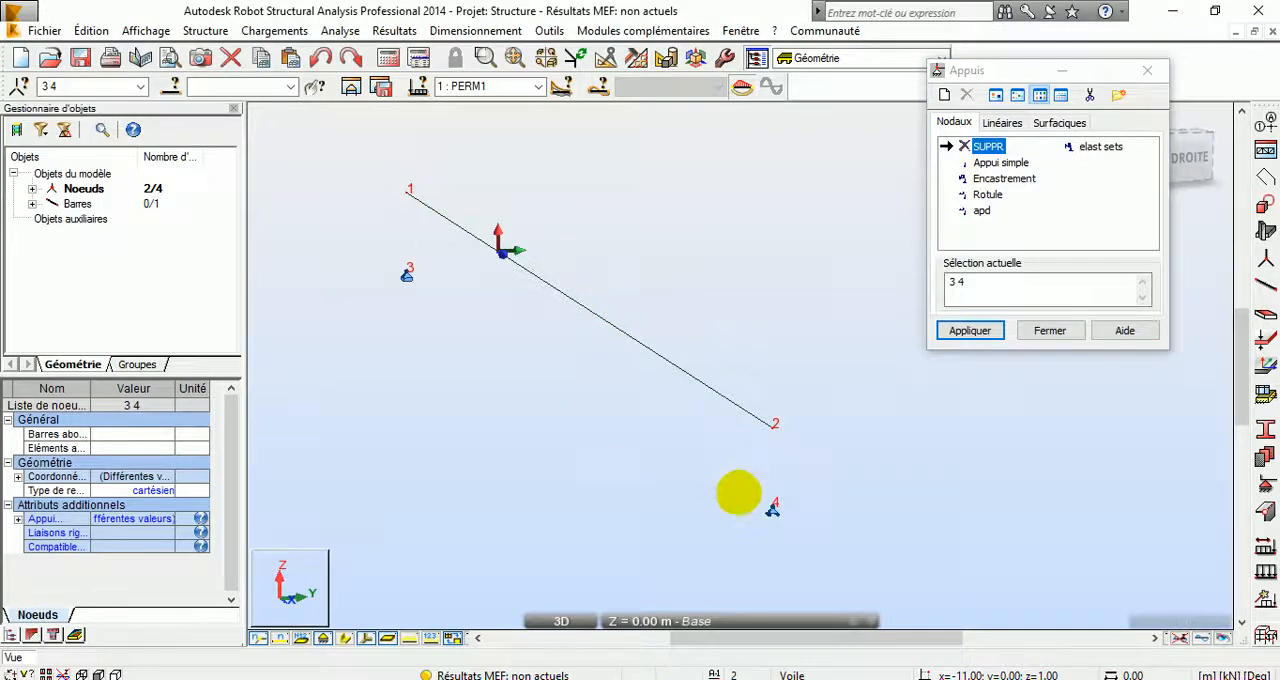
left_click(1066, 331)
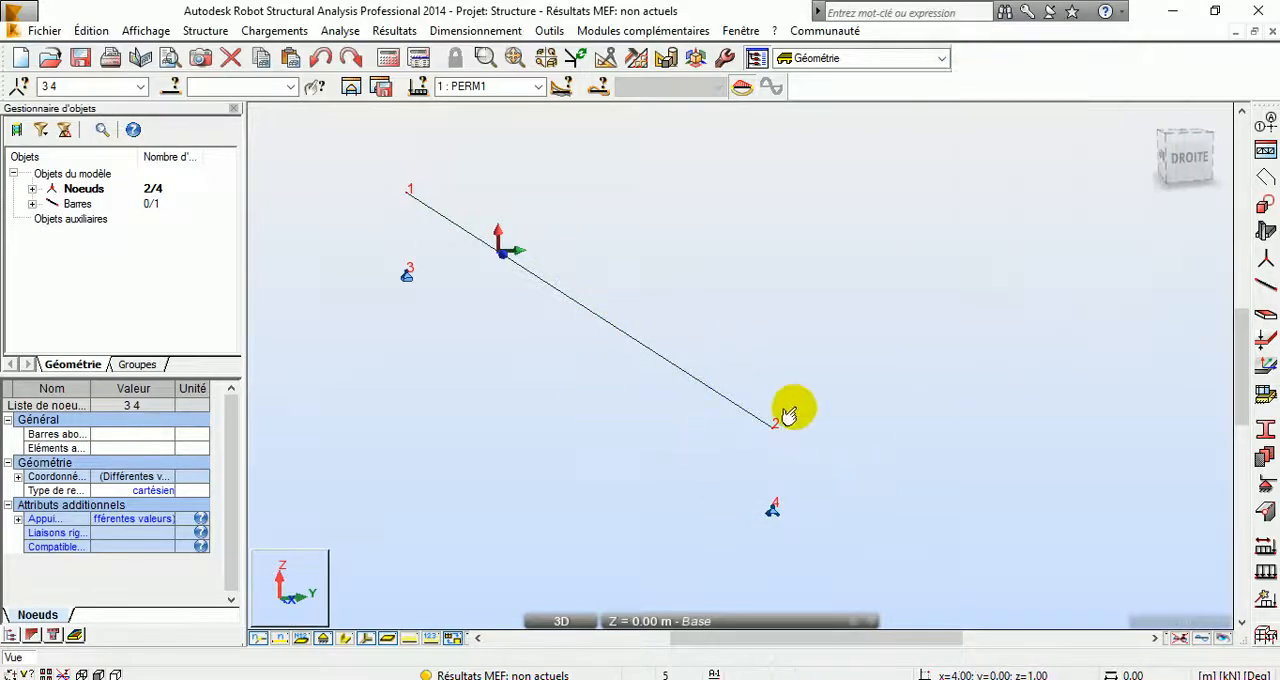
left_click(365, 638)
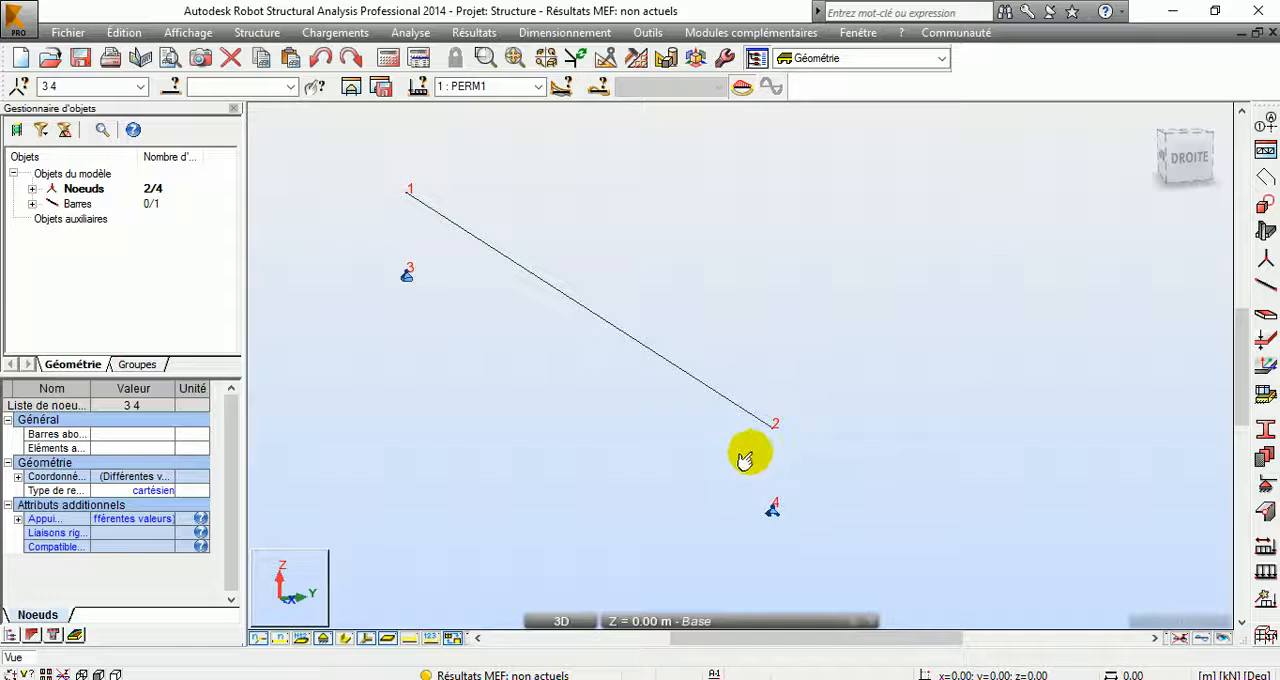
middle_click_drag(757, 451, 780, 417)
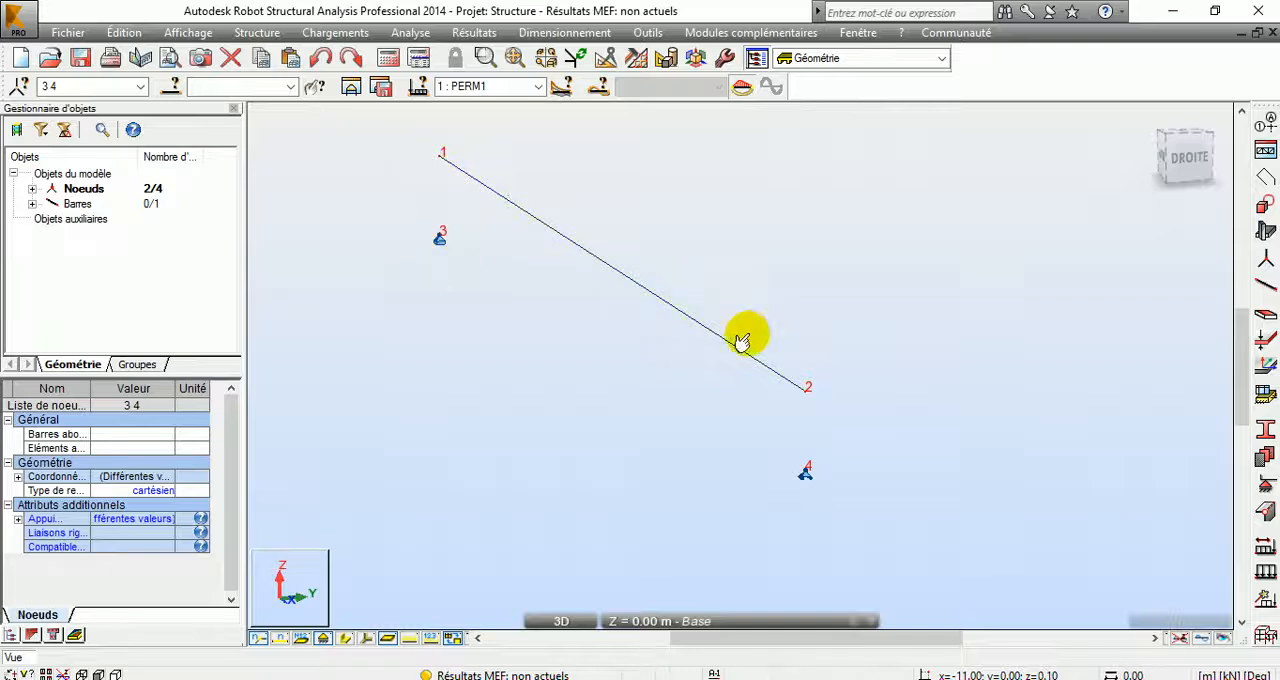
Step: Define a new rigid link type named RG link with UX, UY, UZ, RX, RY and RZ all blocked
left_click(262, 38)
mouse_move(420, 445)
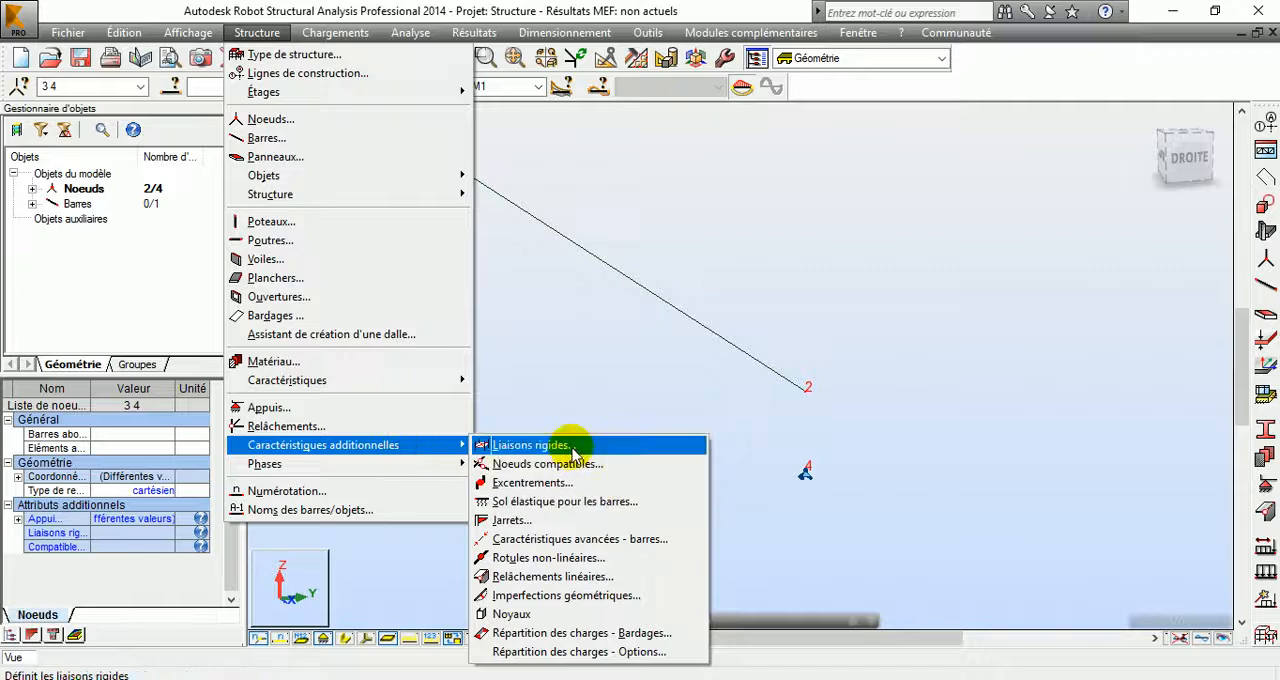
left_click(520, 446)
left_click_drag(1109, 113, 1079, 103)
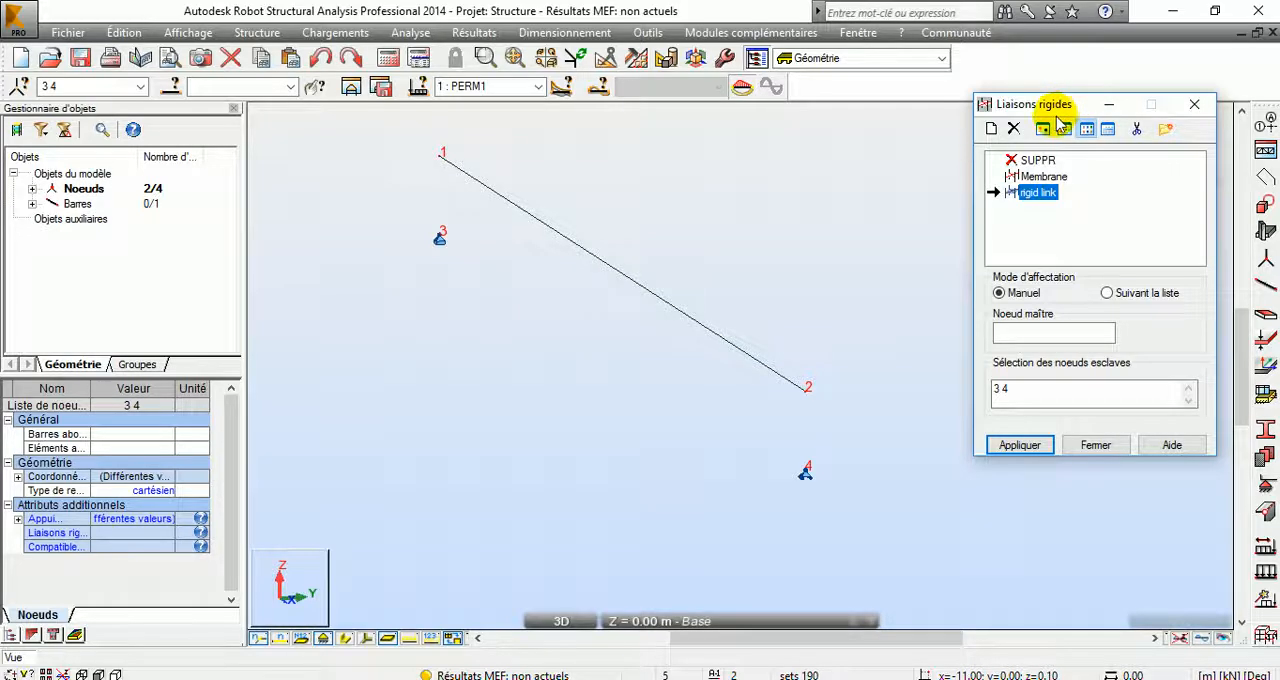
left_click(992, 128)
double_click(1222, 204)
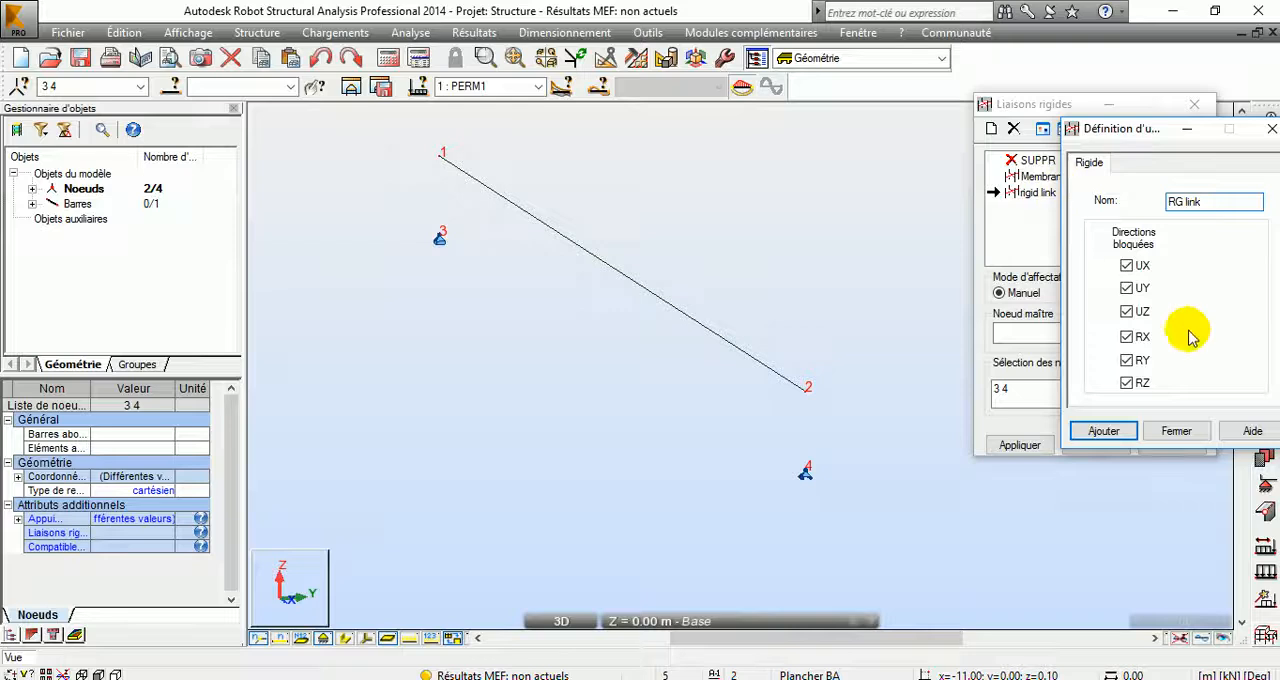
left_click(1104, 431)
left_click(1176, 431)
Step: Assign the RG link with node 2 as master and node 4 as slave
left_click_drag(1075, 105, 1000, 71)
left_click(1030, 298)
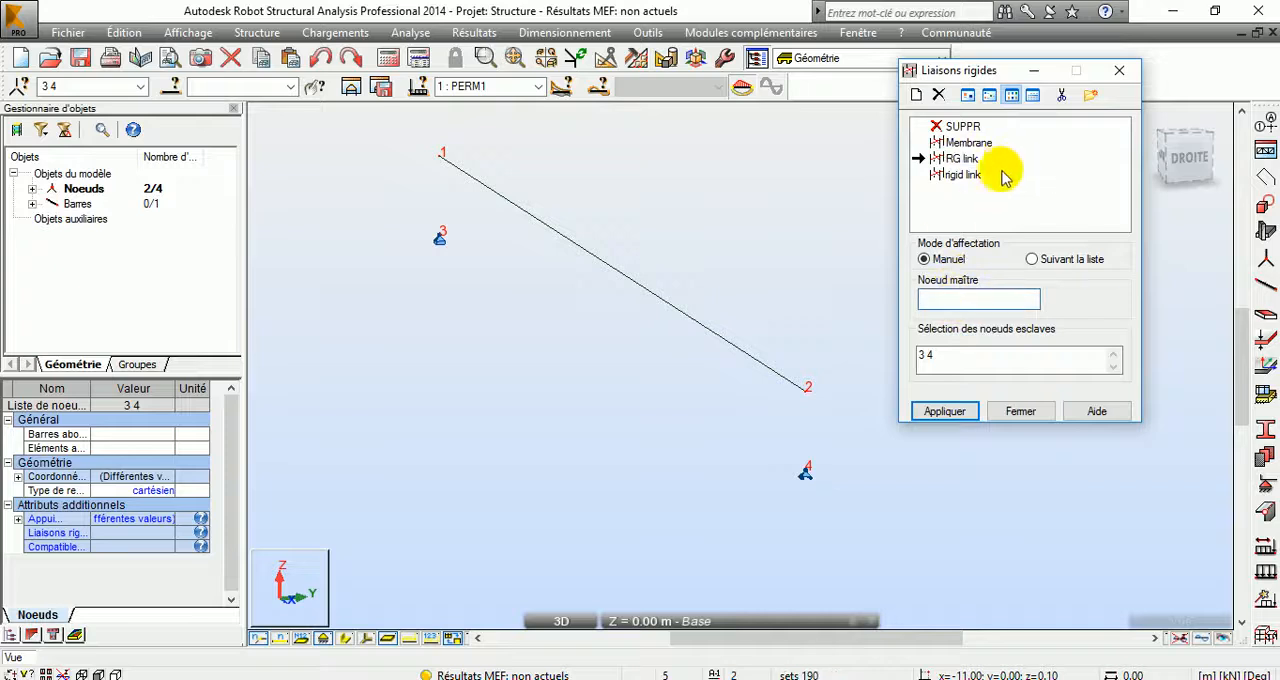
left_click(805, 390)
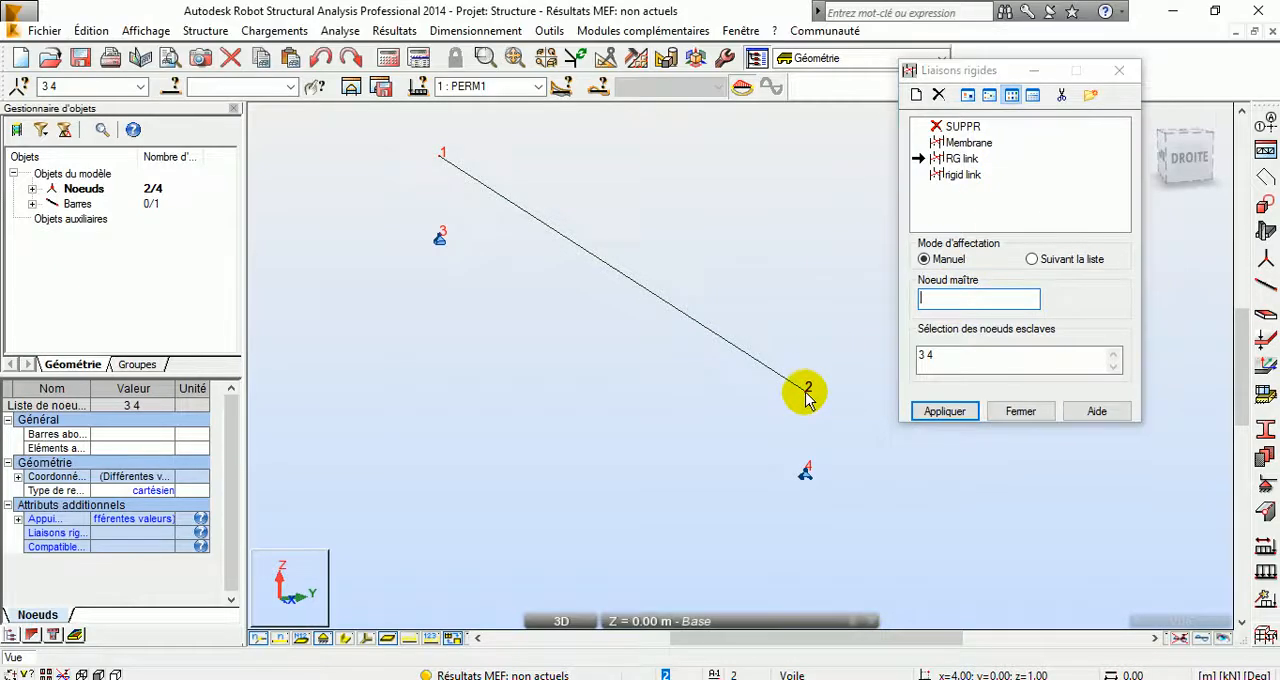
left_click(805, 470)
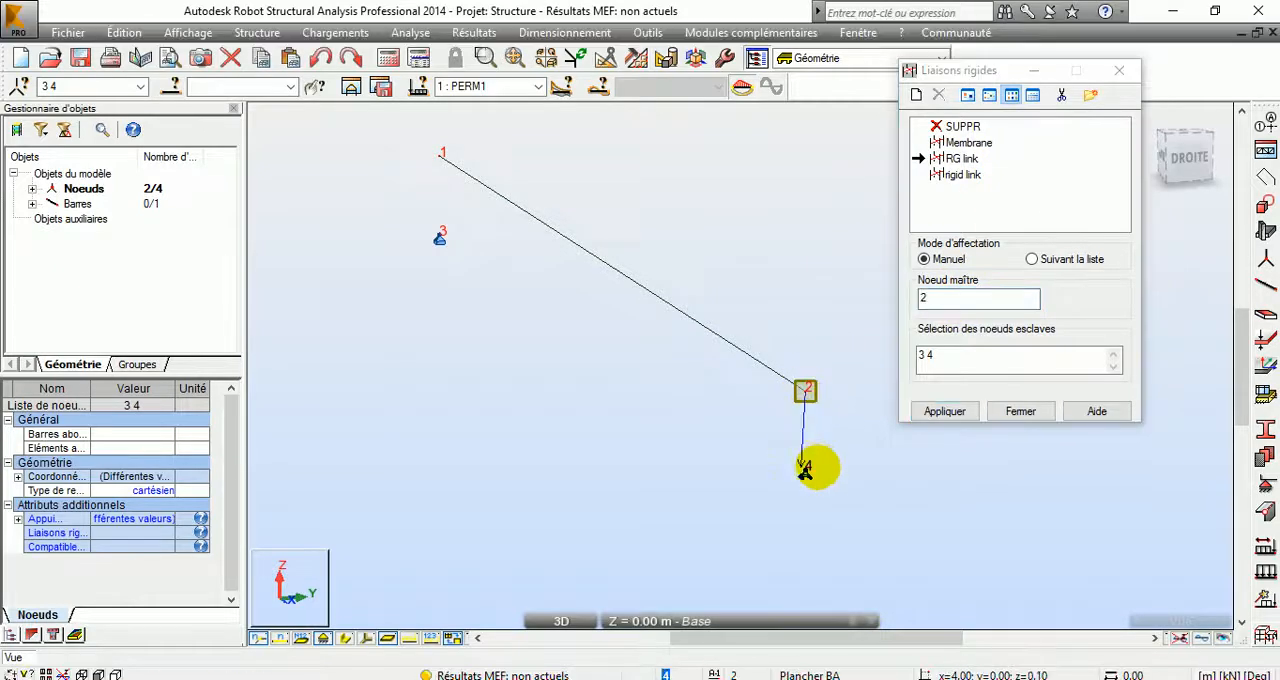
left_click_drag(947, 356, 877, 354)
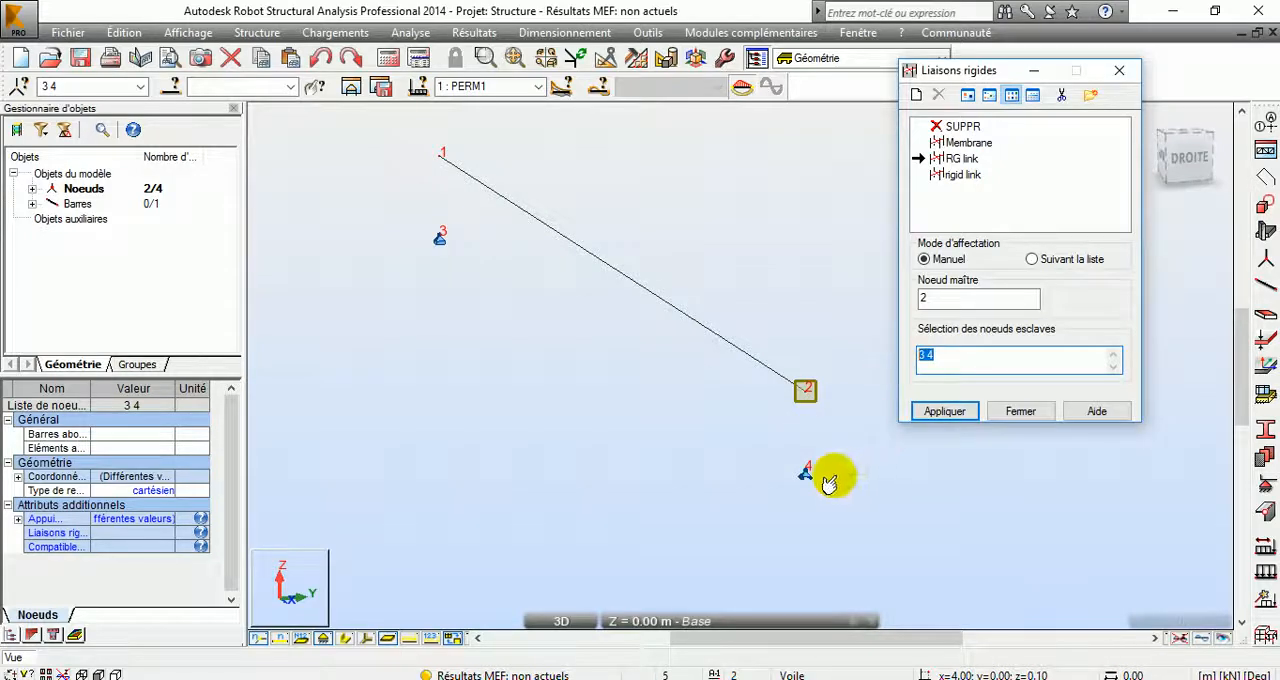
left_click(945, 411)
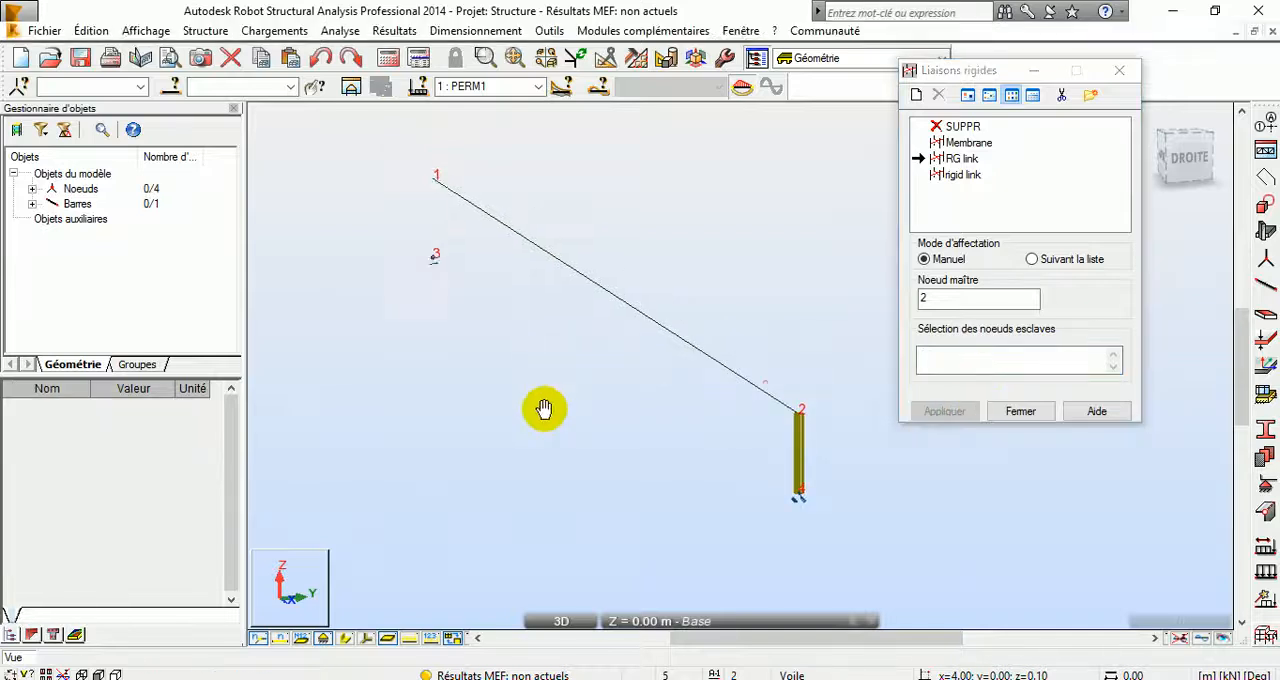
Step: Assign the RG link with node 1 as master and node 3 as slave, and close the rigid link definitions
left_click(930, 298)
type("1")
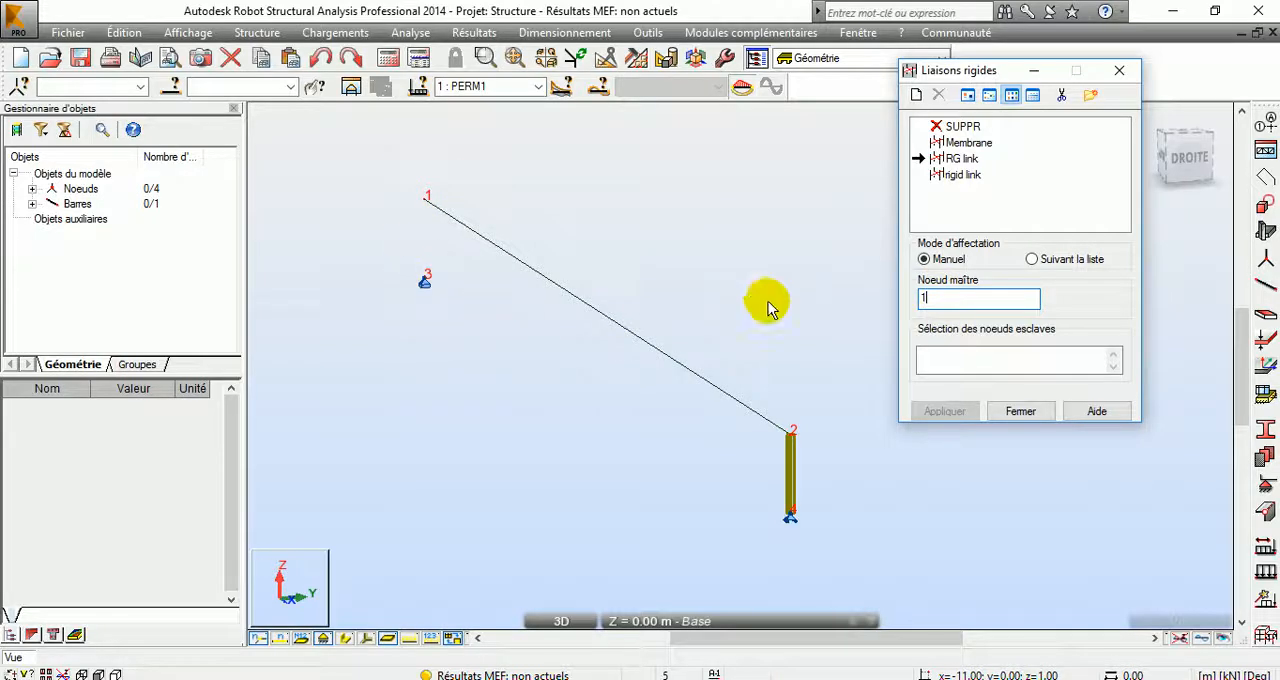
left_click(971, 358)
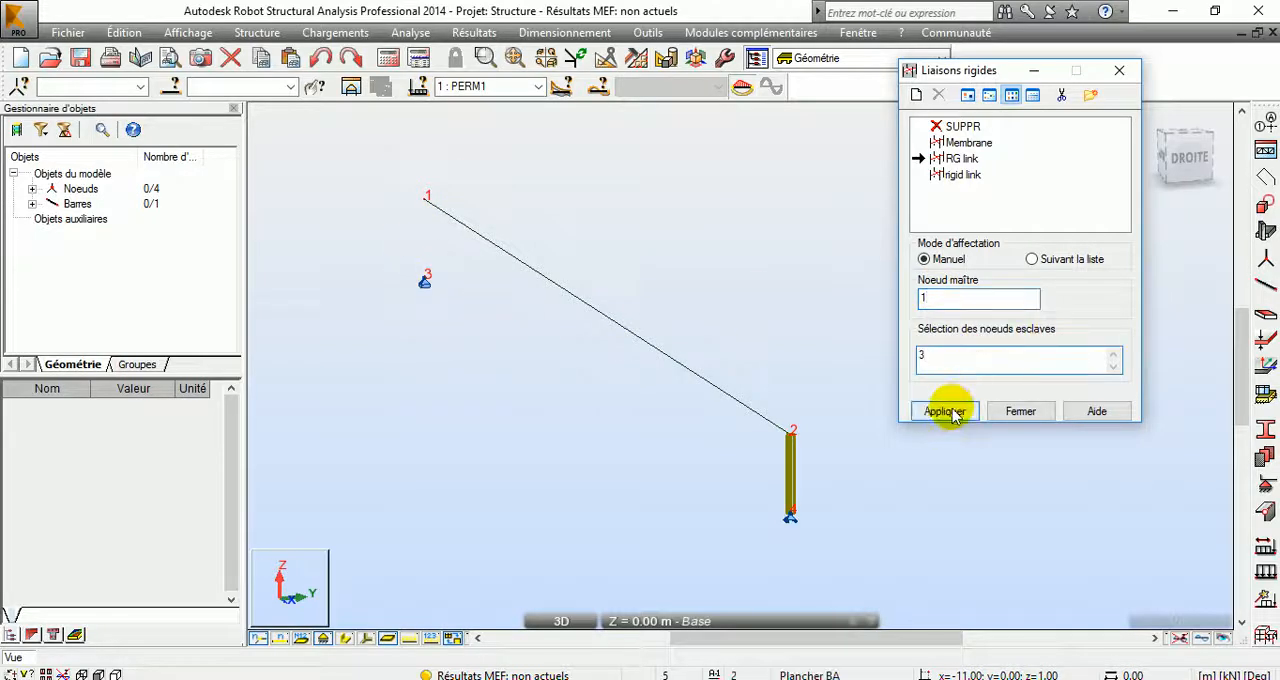
left_click(948, 411)
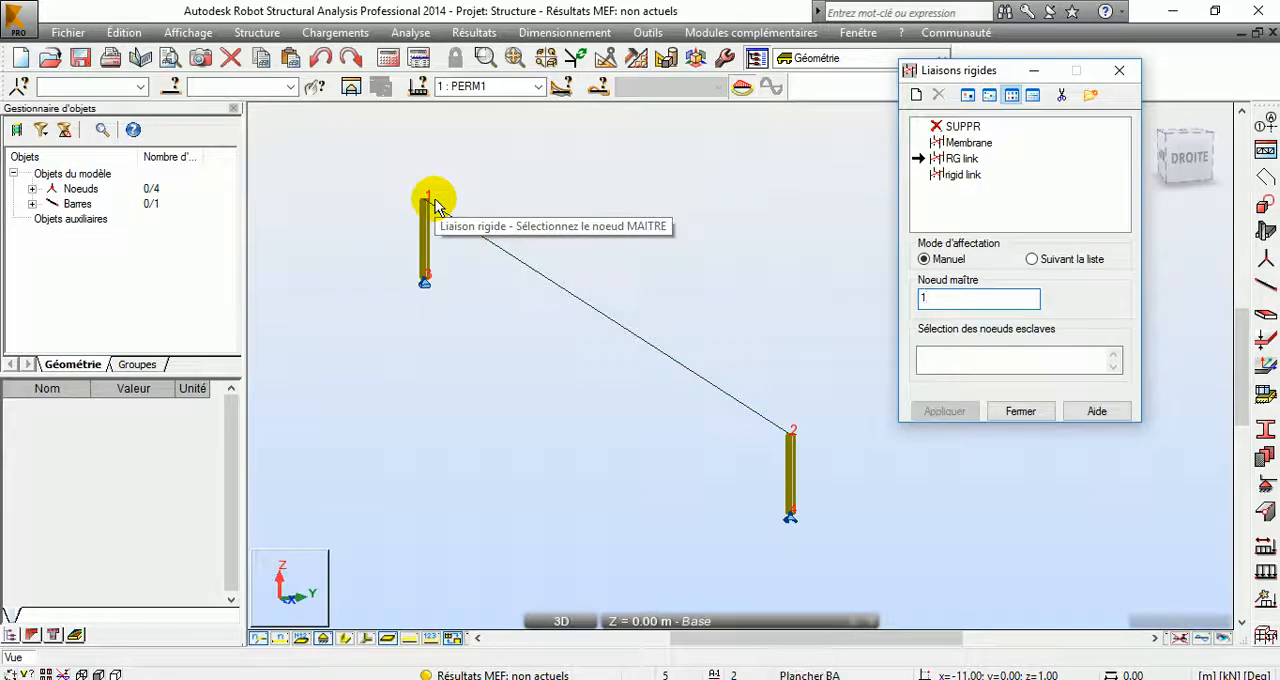
left_click(1021, 411)
Step: Try to calculate the structure and decline to continue the analysis after the structure verification
left_click(388, 58)
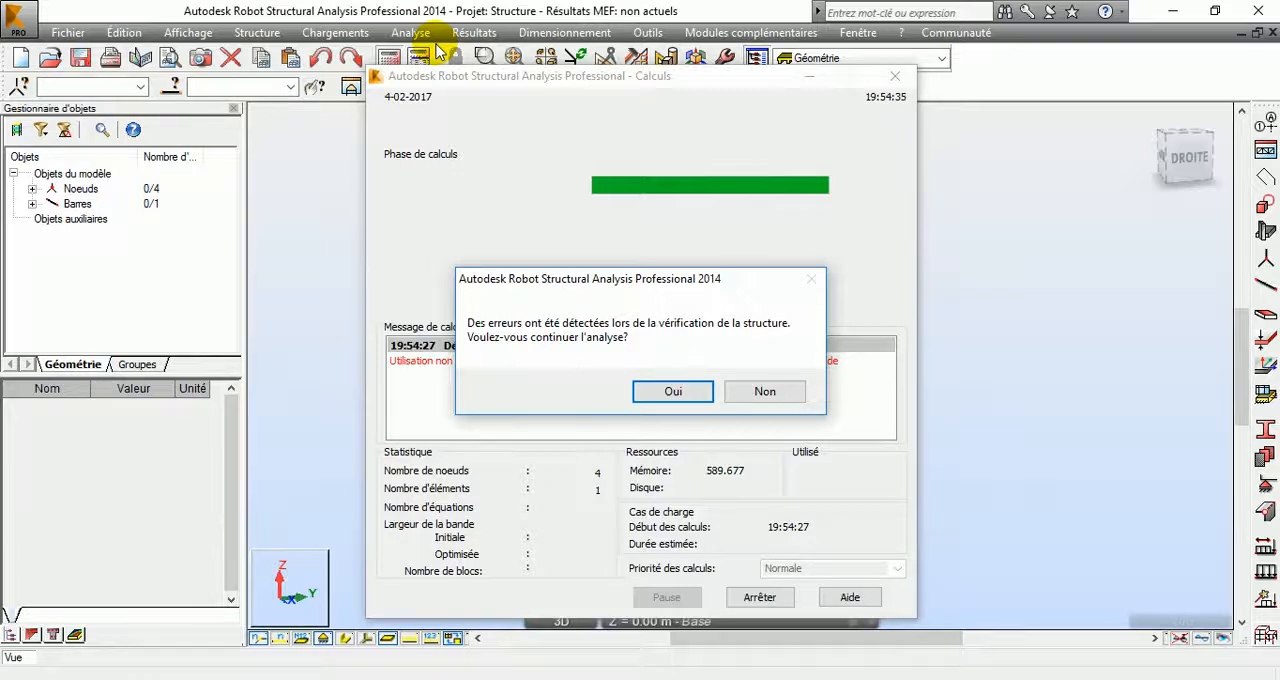
left_click(766, 391)
middle_click_drag(770, 520, 800, 434)
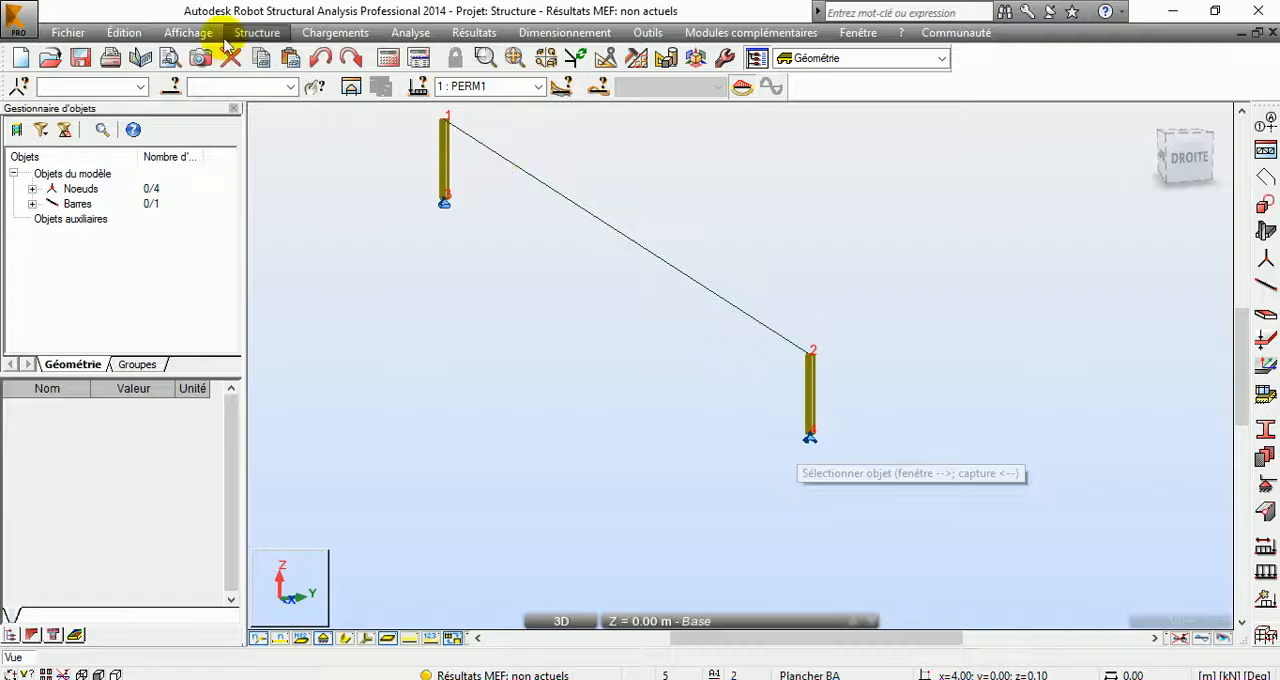
Step: Delete the rigid links at nodes 4 and 3 with the SUPPR option
left_click(187, 33)
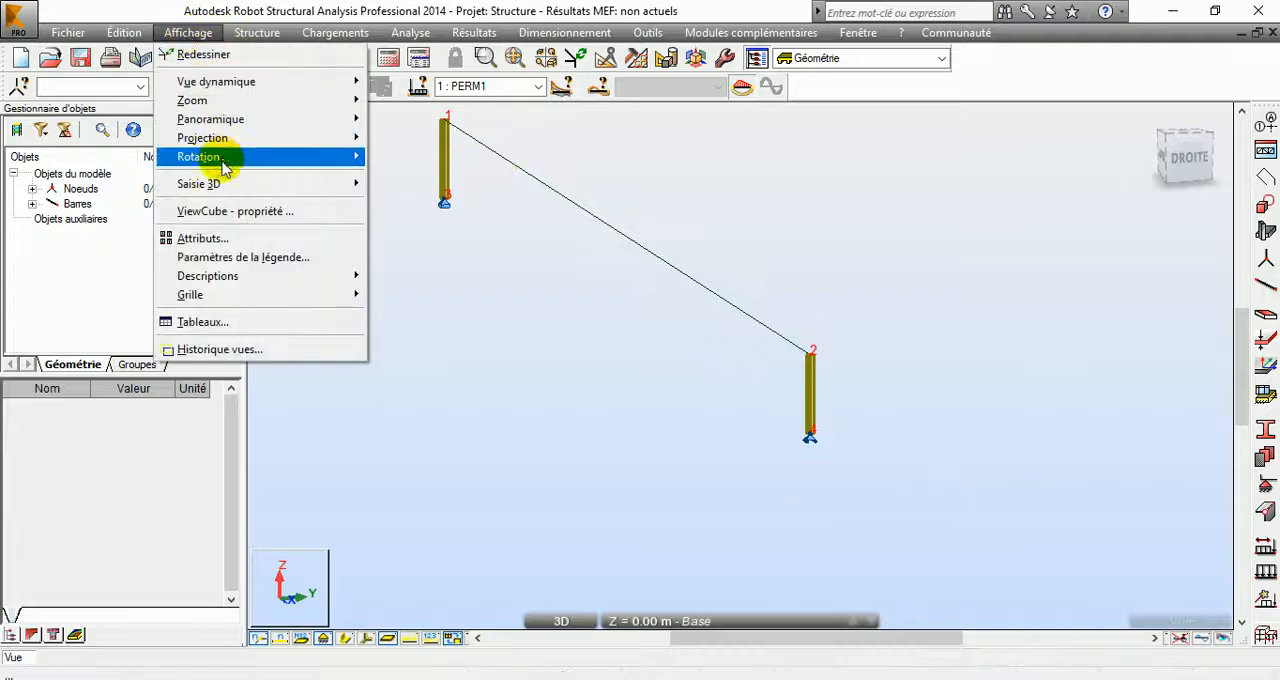
mouse_move(266, 36)
mouse_move(457, 445)
left_click(526, 447)
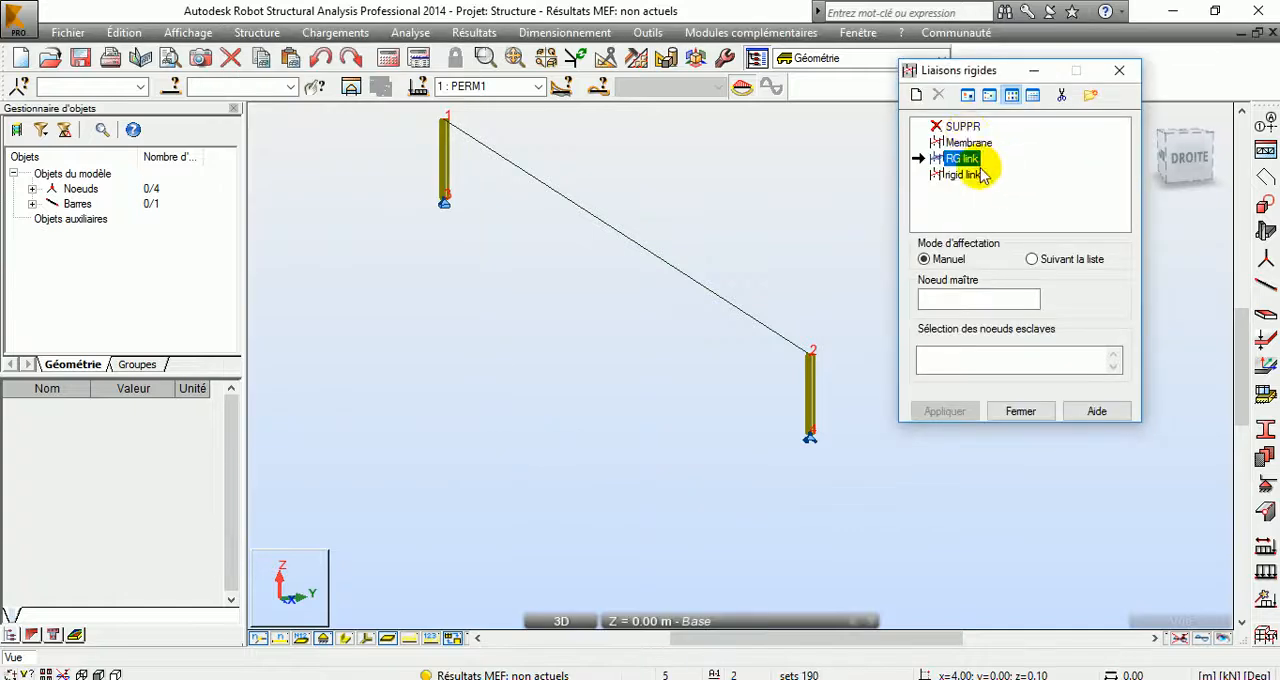
left_click(811, 433)
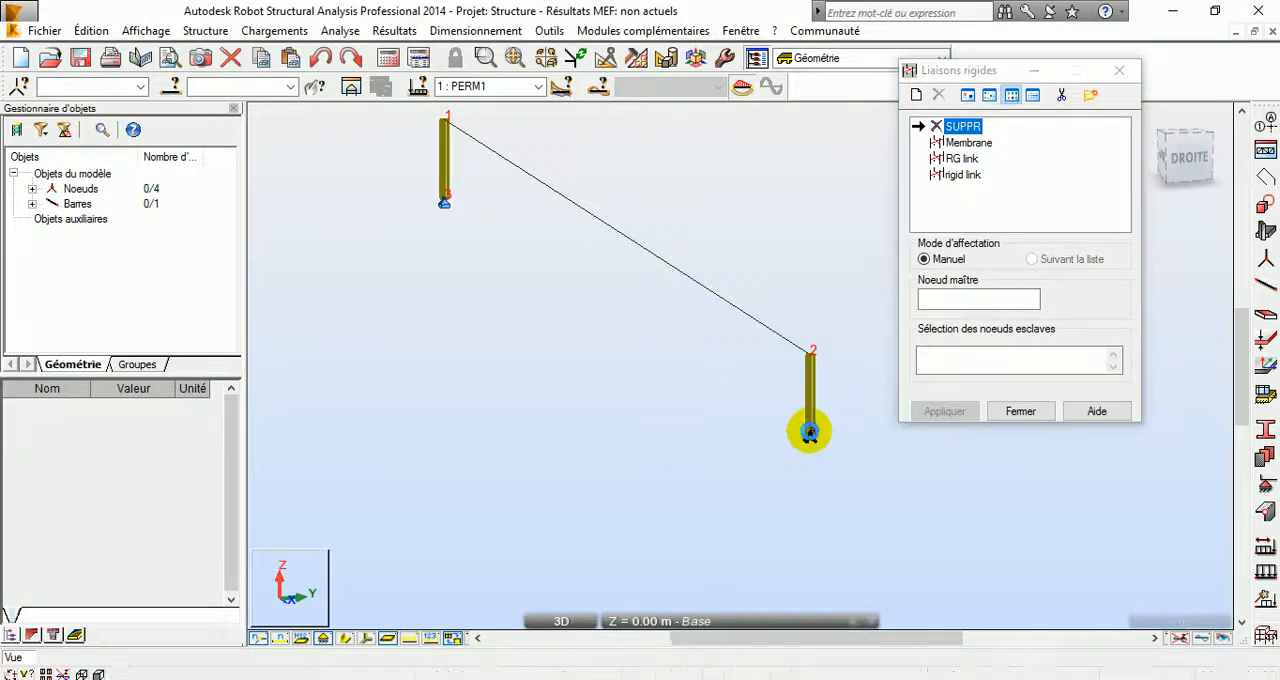
middle_click_drag(614, 343, 650, 464)
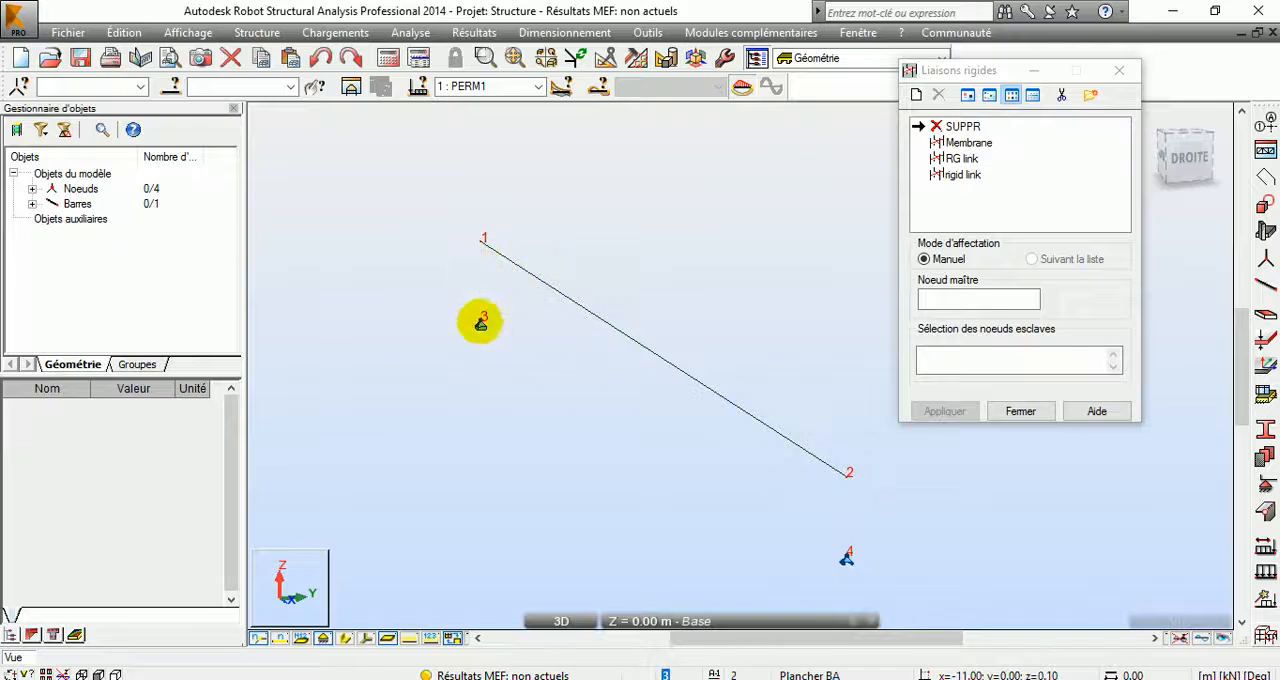
Step: Assign the existing rigid link type with node 4 as master and node 2 as slave
left_click(1010, 70)
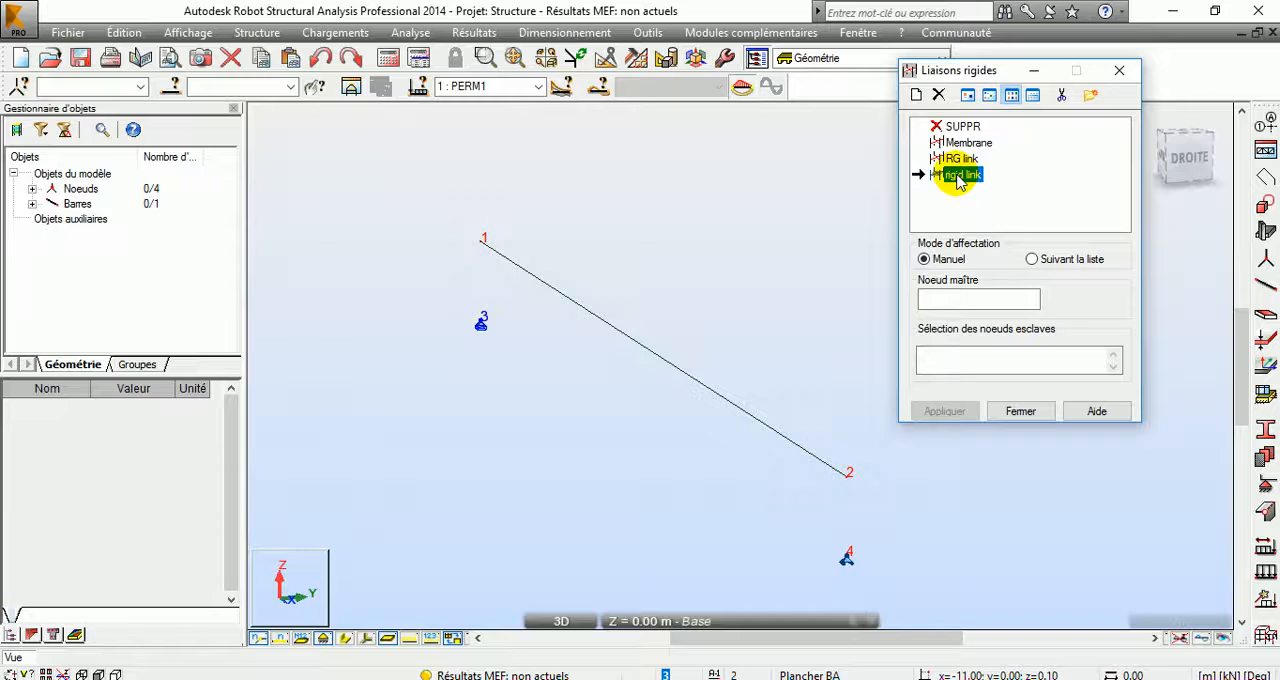
middle_click_drag(777, 409, 583, 314)
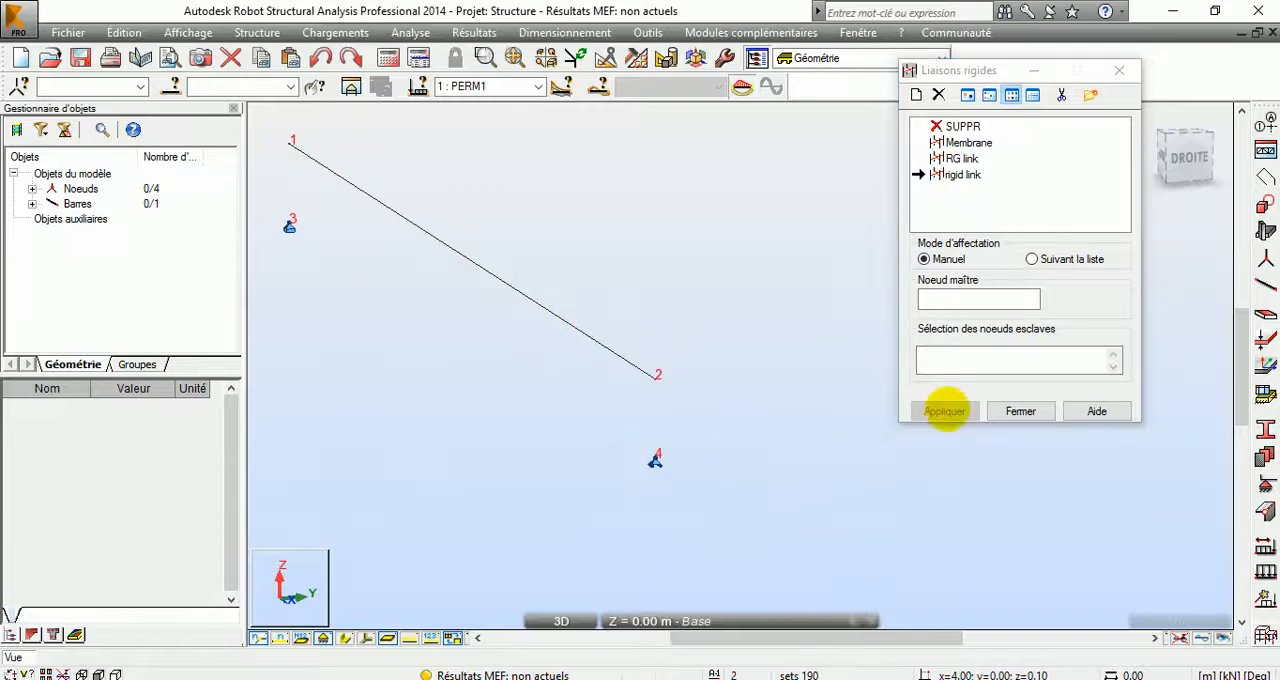
left_click(956, 298)
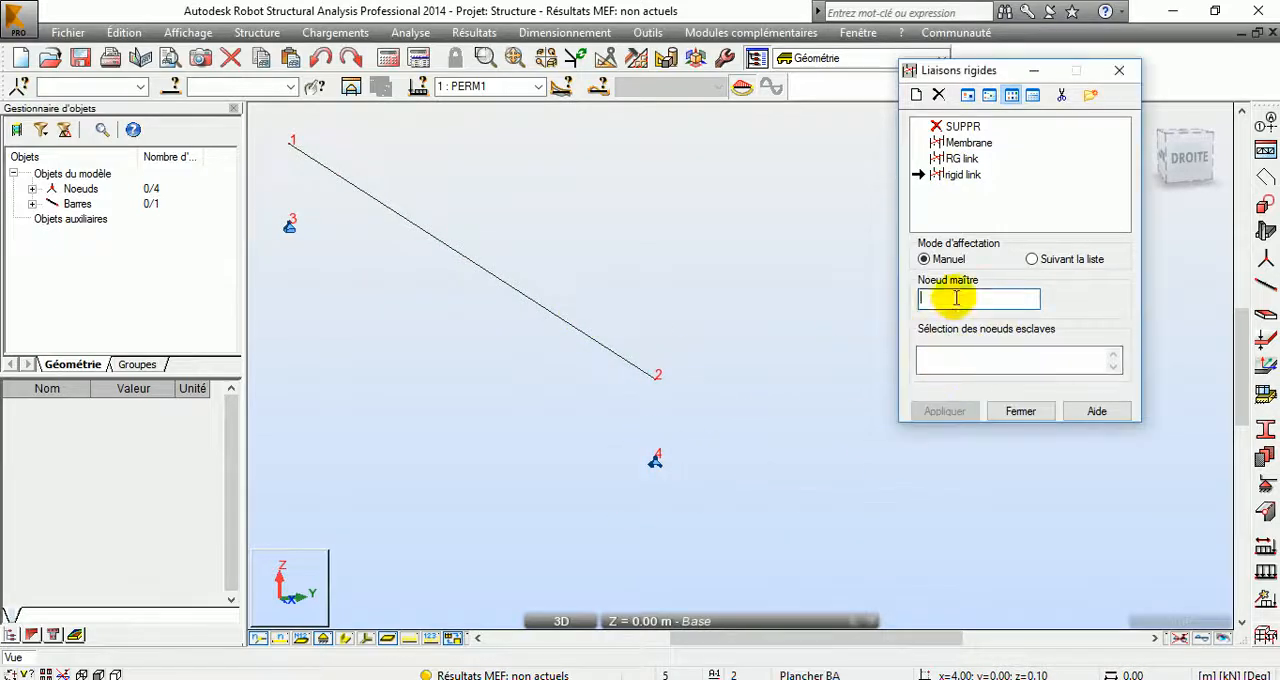
left_click(655, 460)
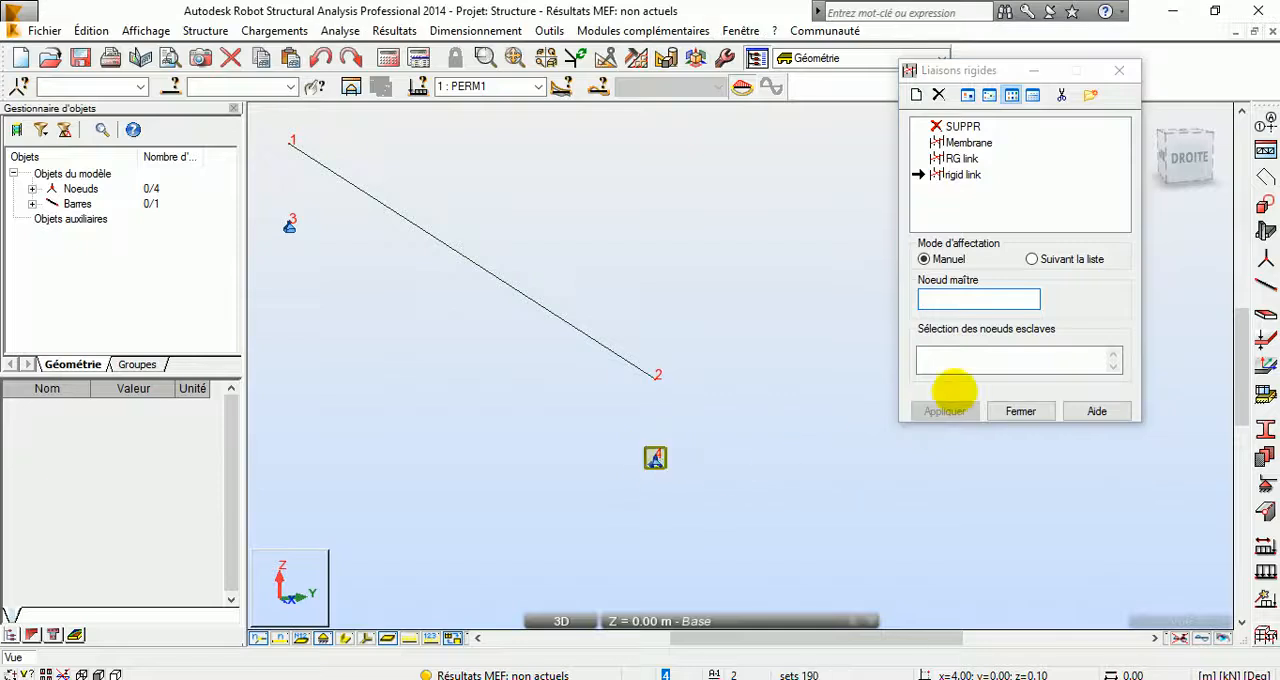
left_click(968, 360)
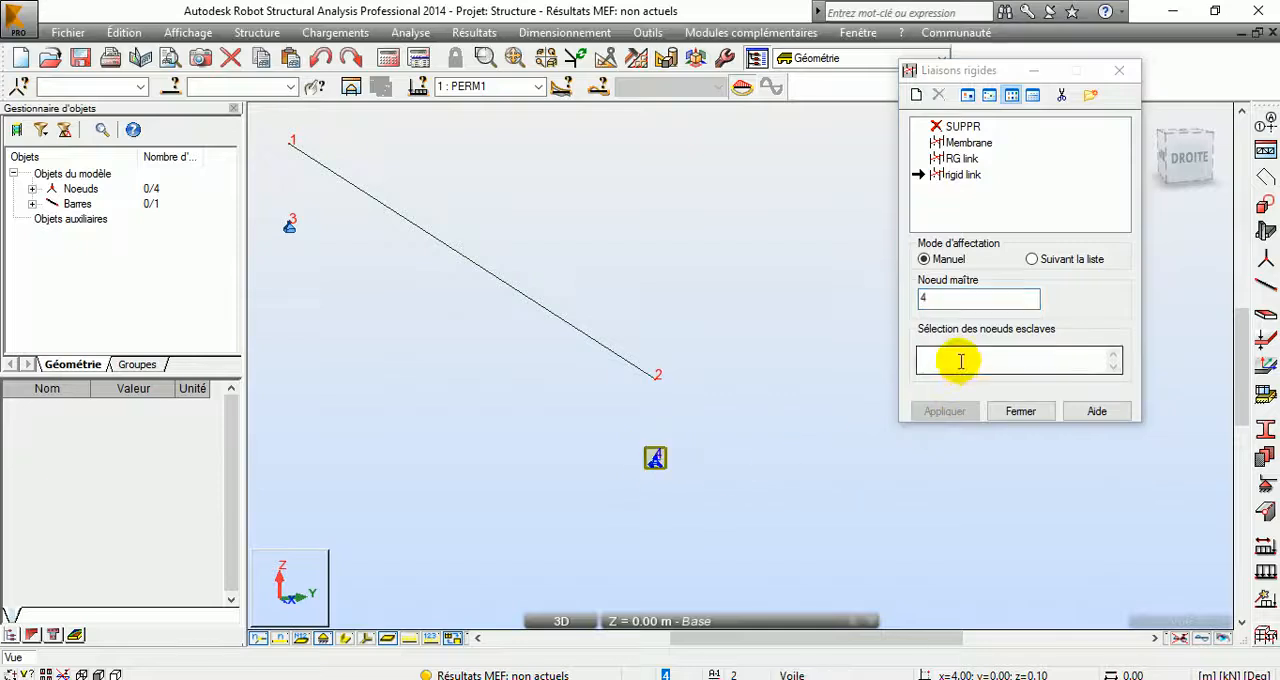
left_click(948, 411)
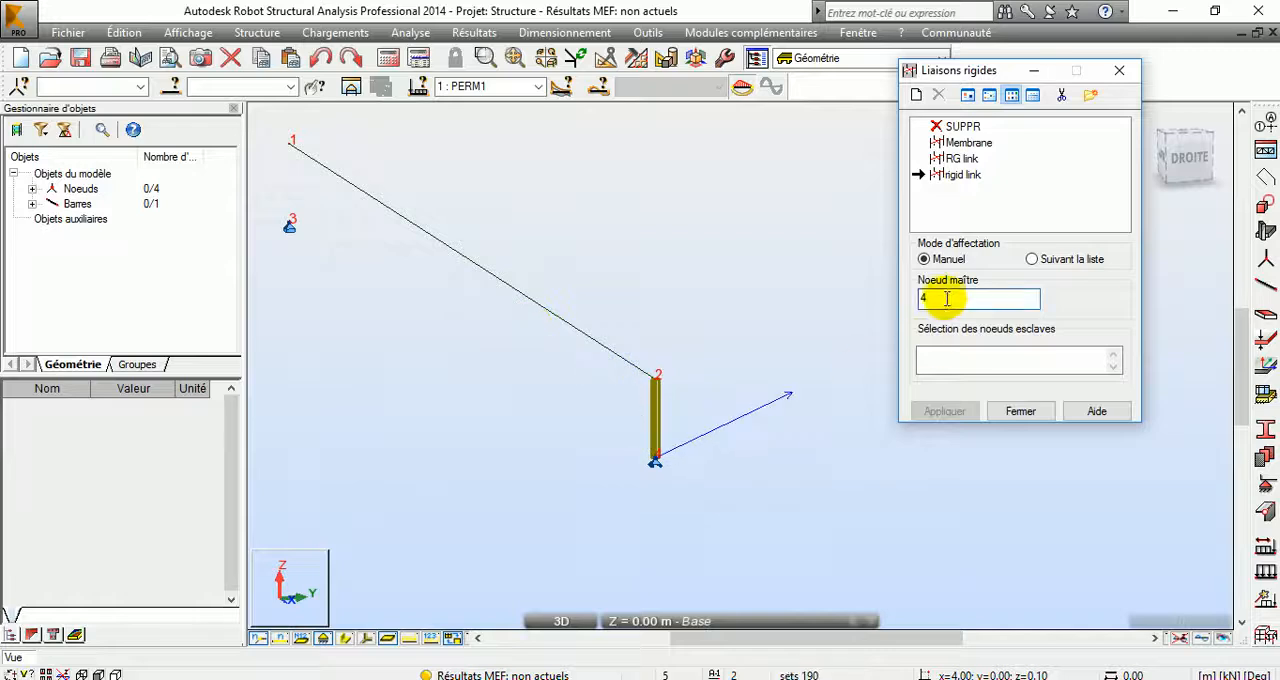
Step: Assign the same rigid link with node 3 as master and node 1 as slave, and close the rigid link definitions
left_click_drag(948, 300, 875, 305)
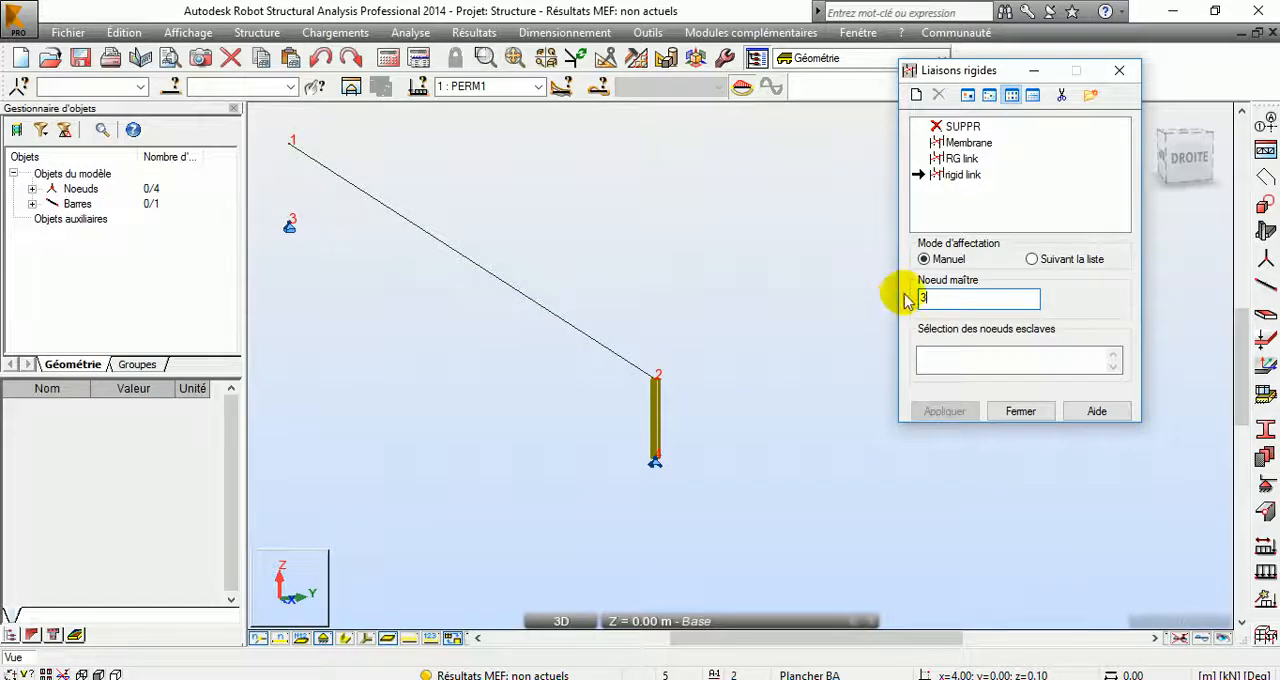
left_click(958, 363)
type("1")
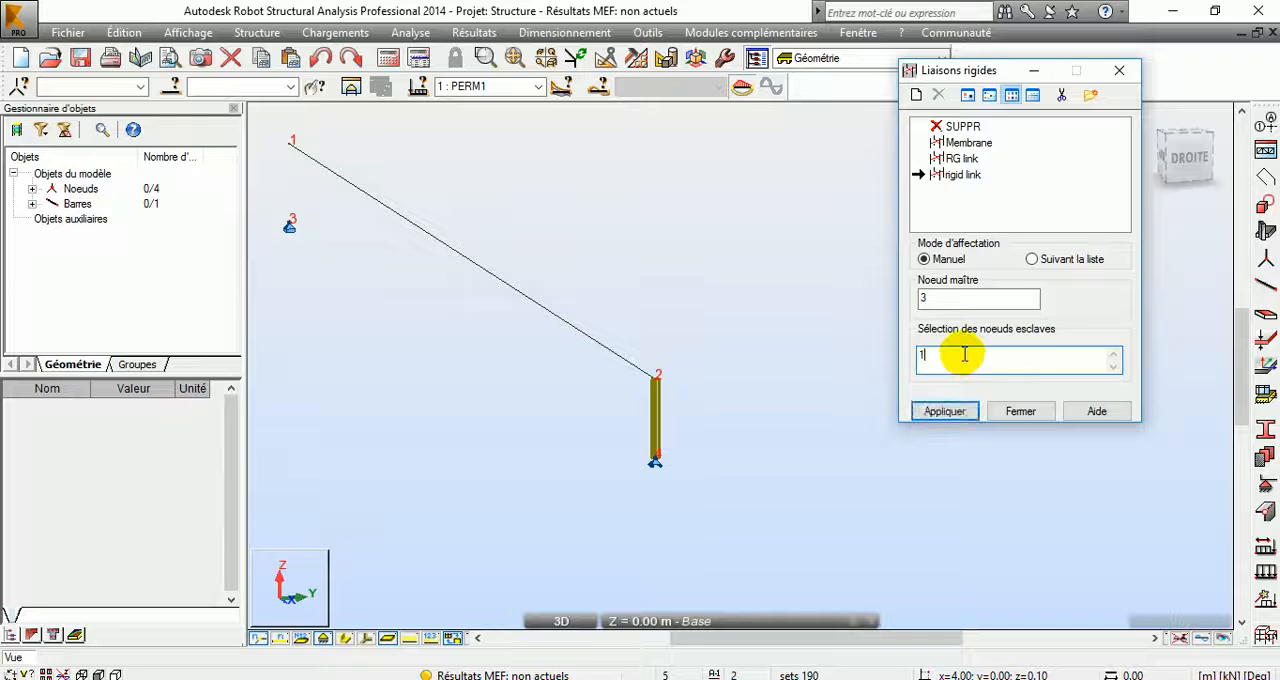
left_click(948, 410)
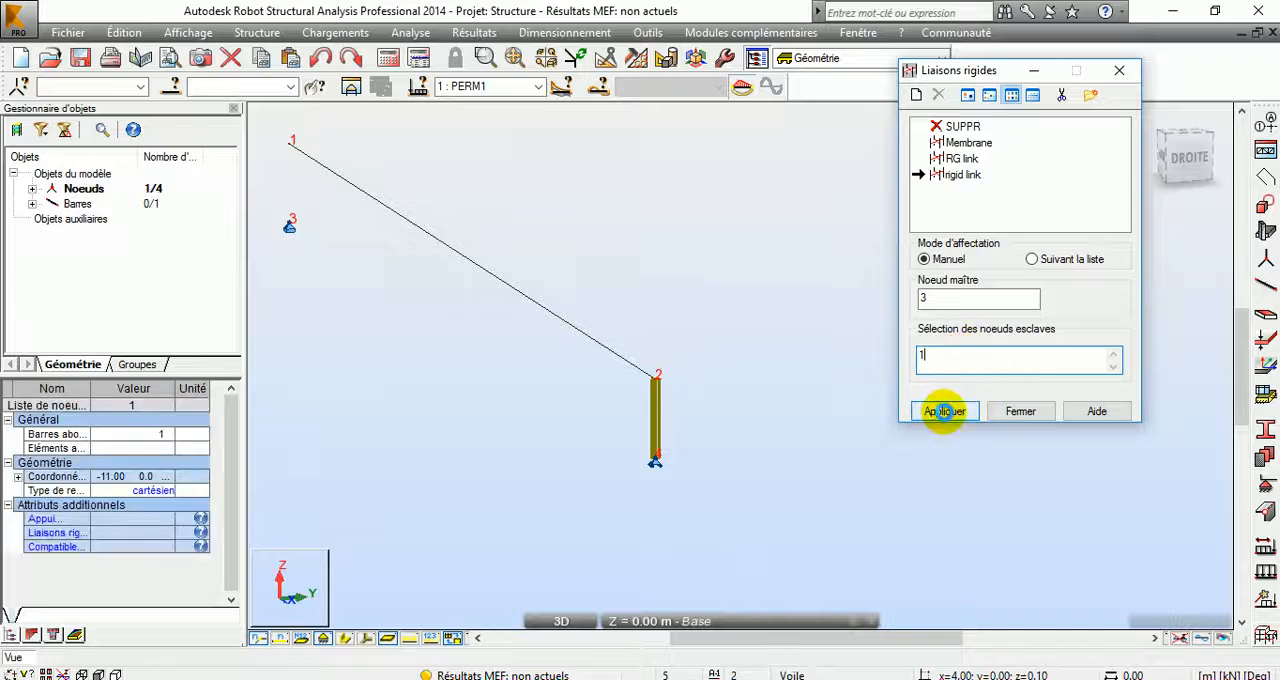
left_click(1021, 411)
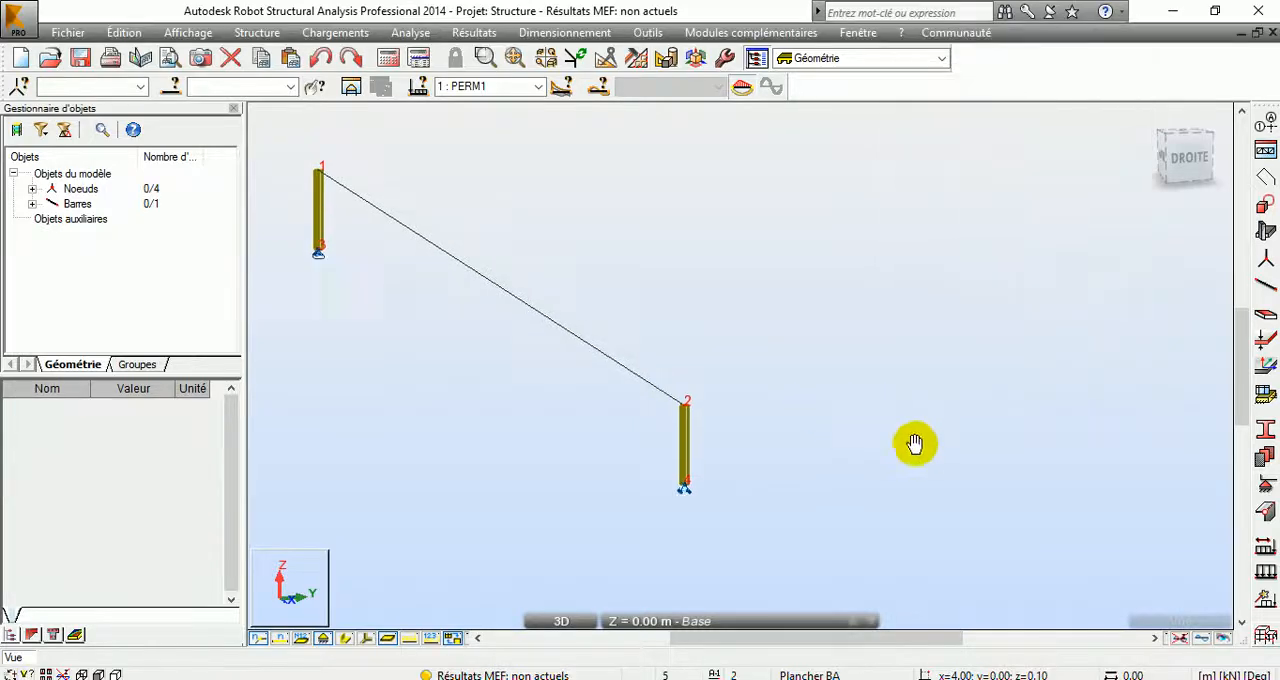
Step: Calculate the structure, ignore all instability warnings and dismiss the calculation messages
left_click(388, 58)
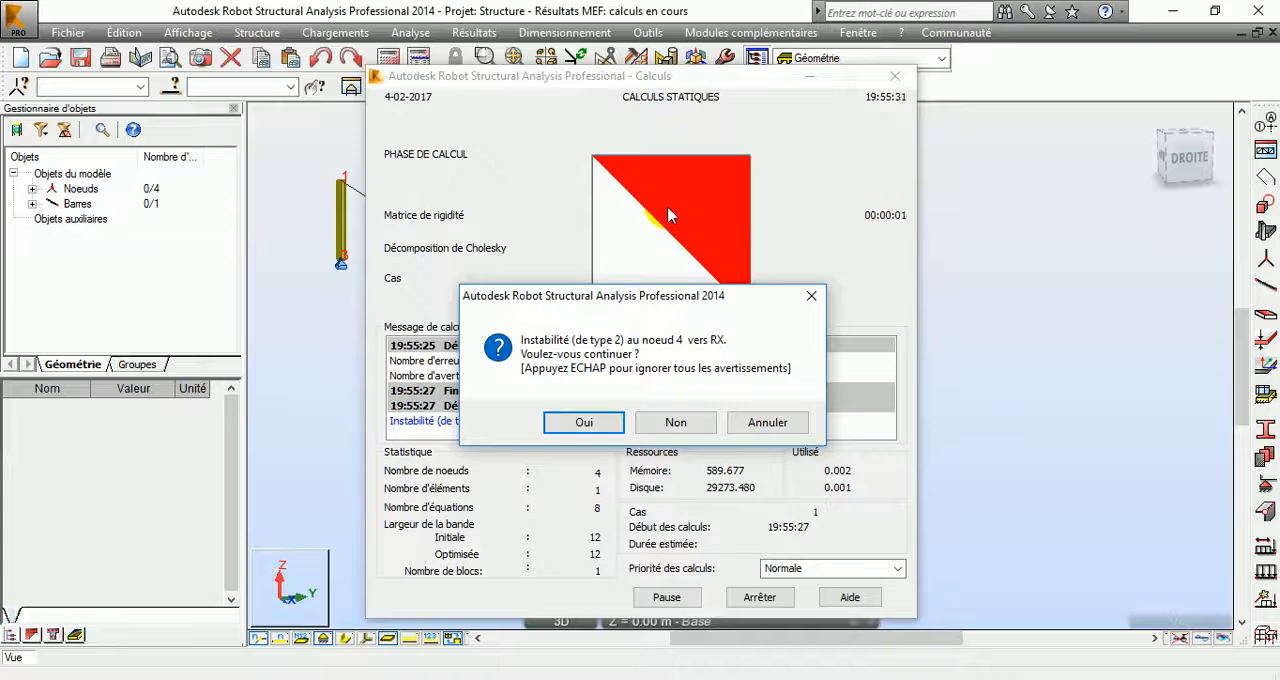
key("Escape")
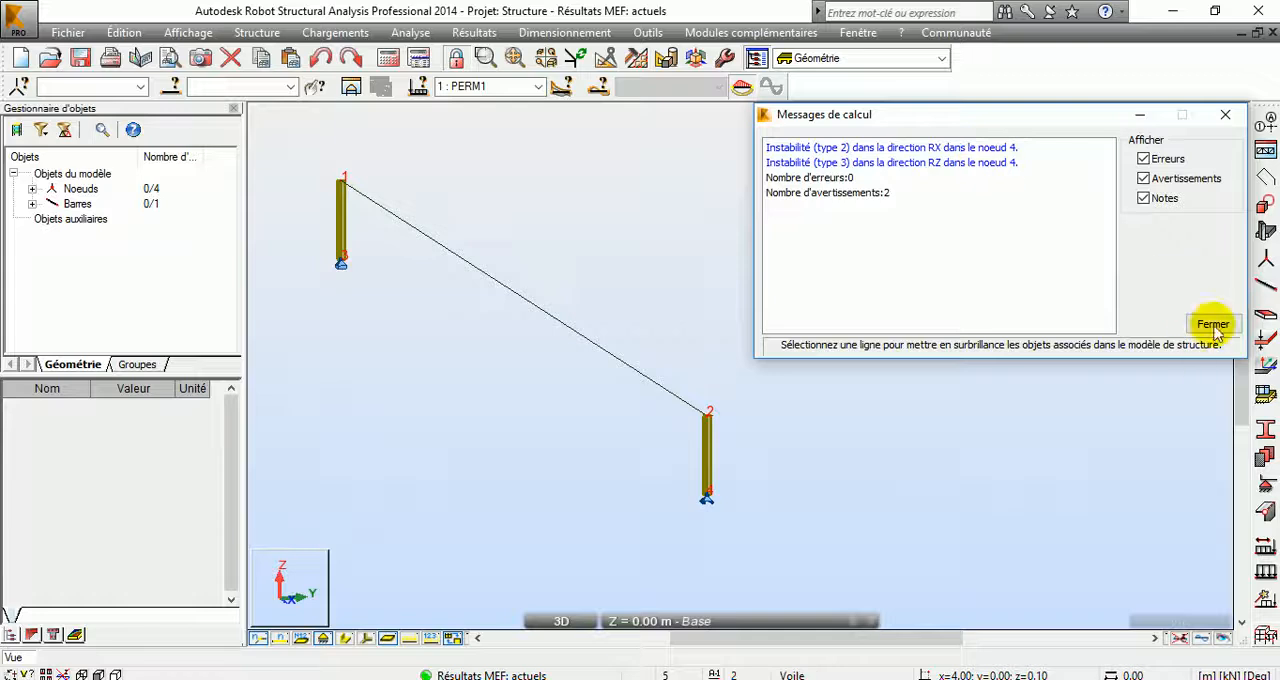
left_click(1213, 324)
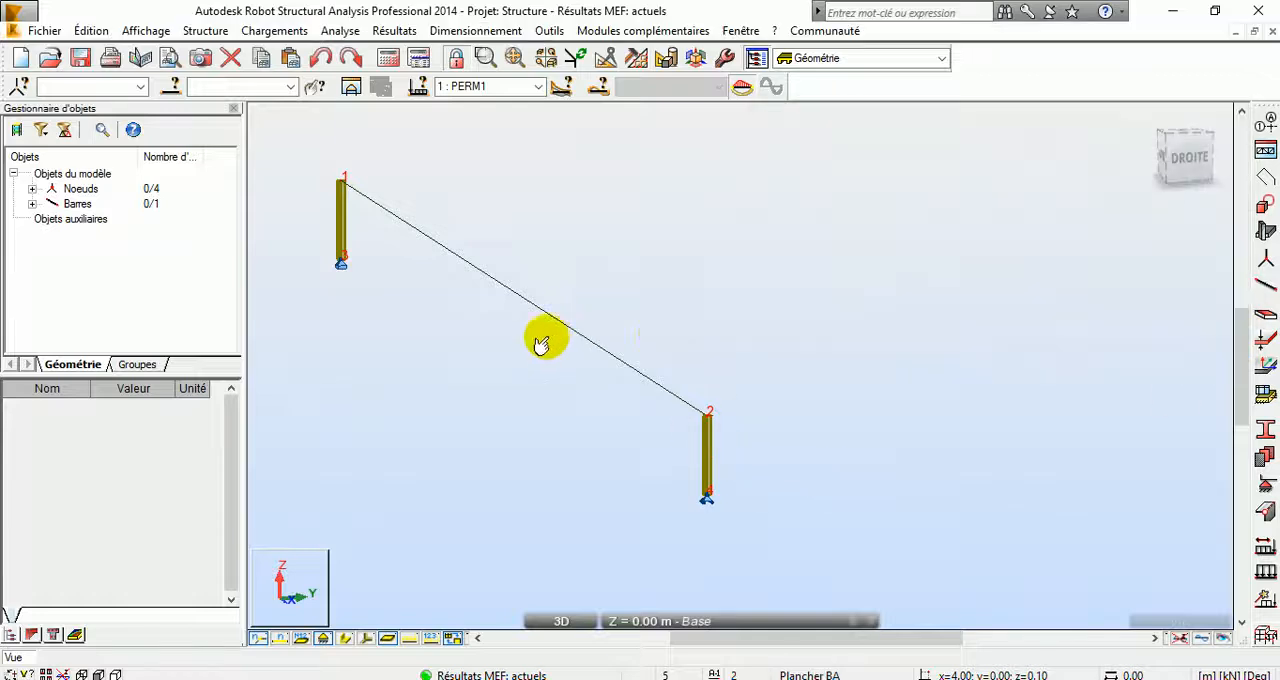
Step: Display the bar's section shape and examine the rigid link and support at the node 2 end of the beam
middle_click_drag(543, 337, 632, 356)
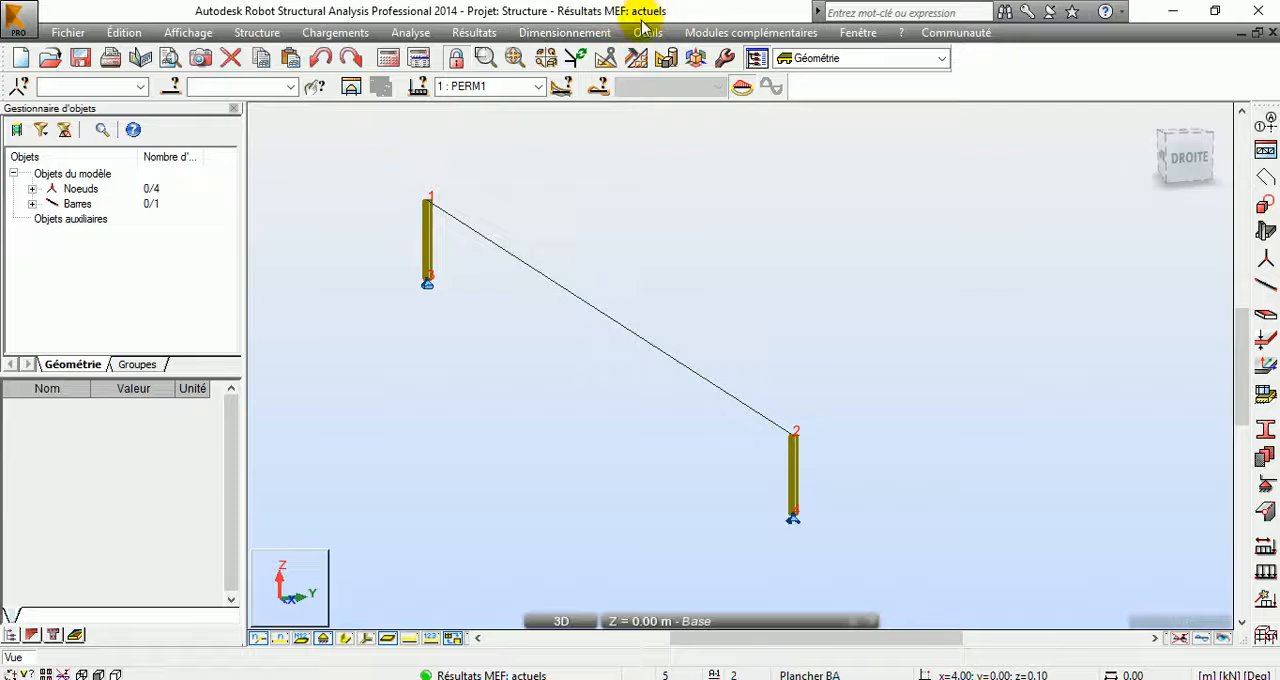
left_click(342, 637)
right_click(971, 298)
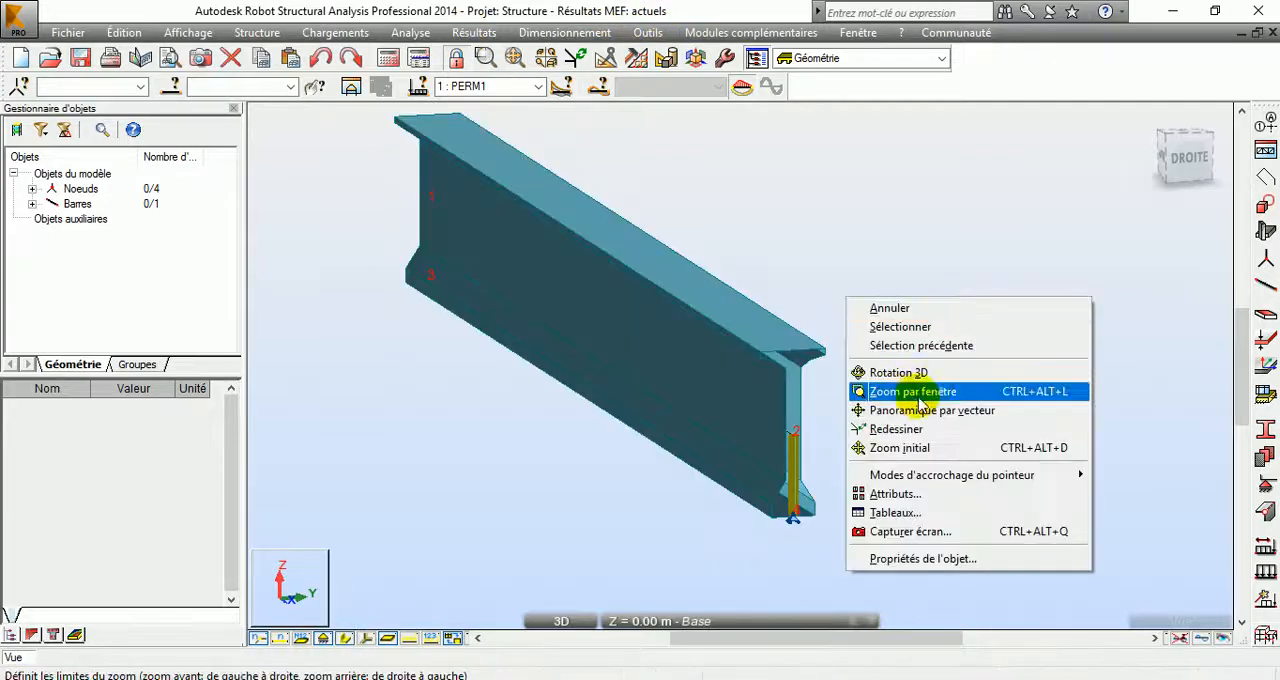
left_click(883, 218)
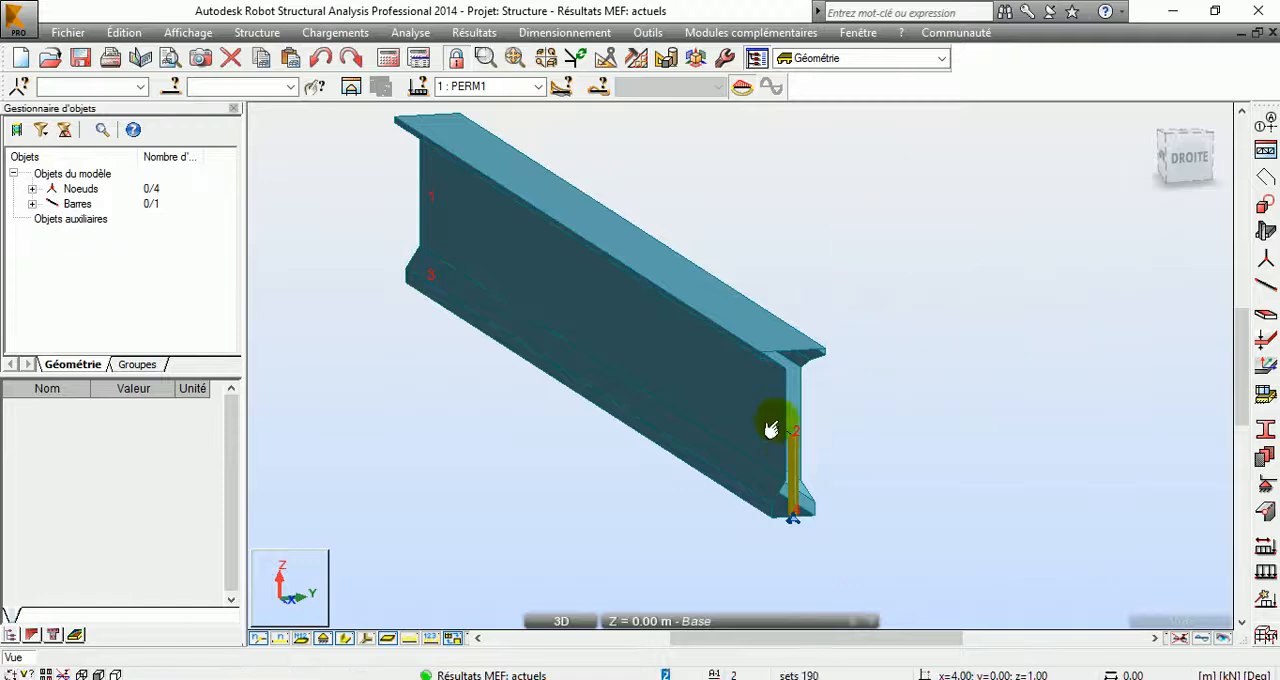
scroll(785, 460, "up", 2)
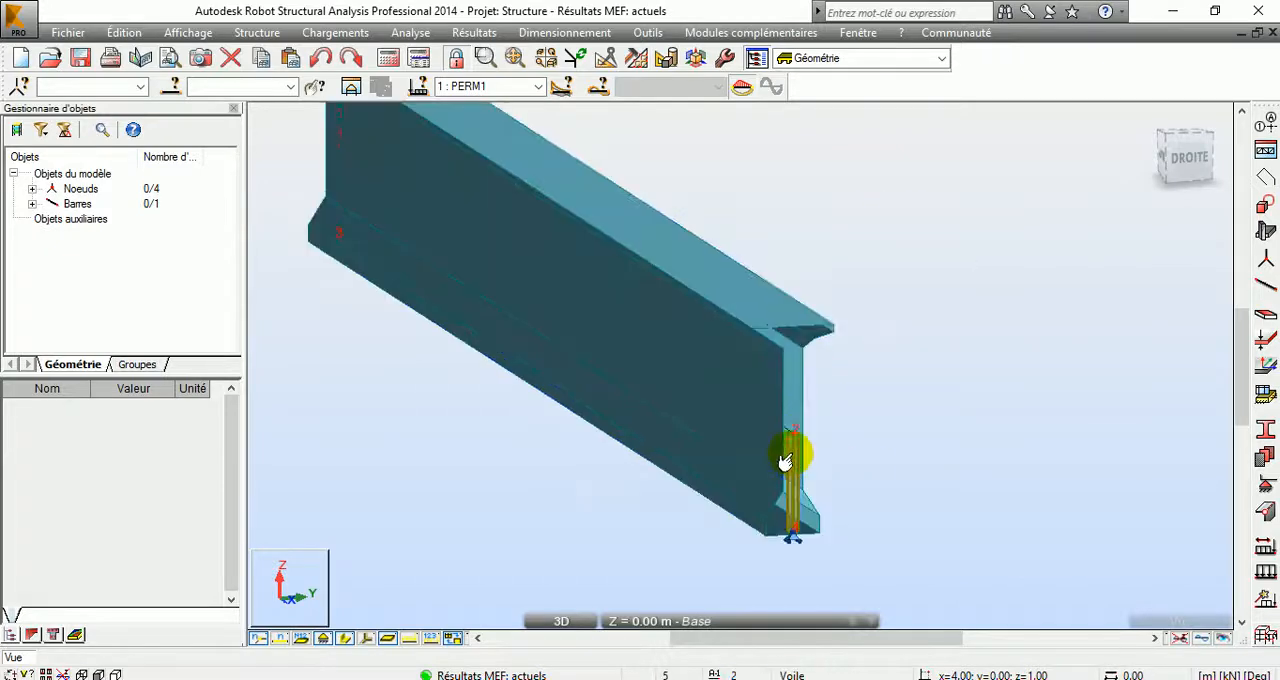
middle_click_drag(785, 460, 792, 400)
left_click(792, 400)
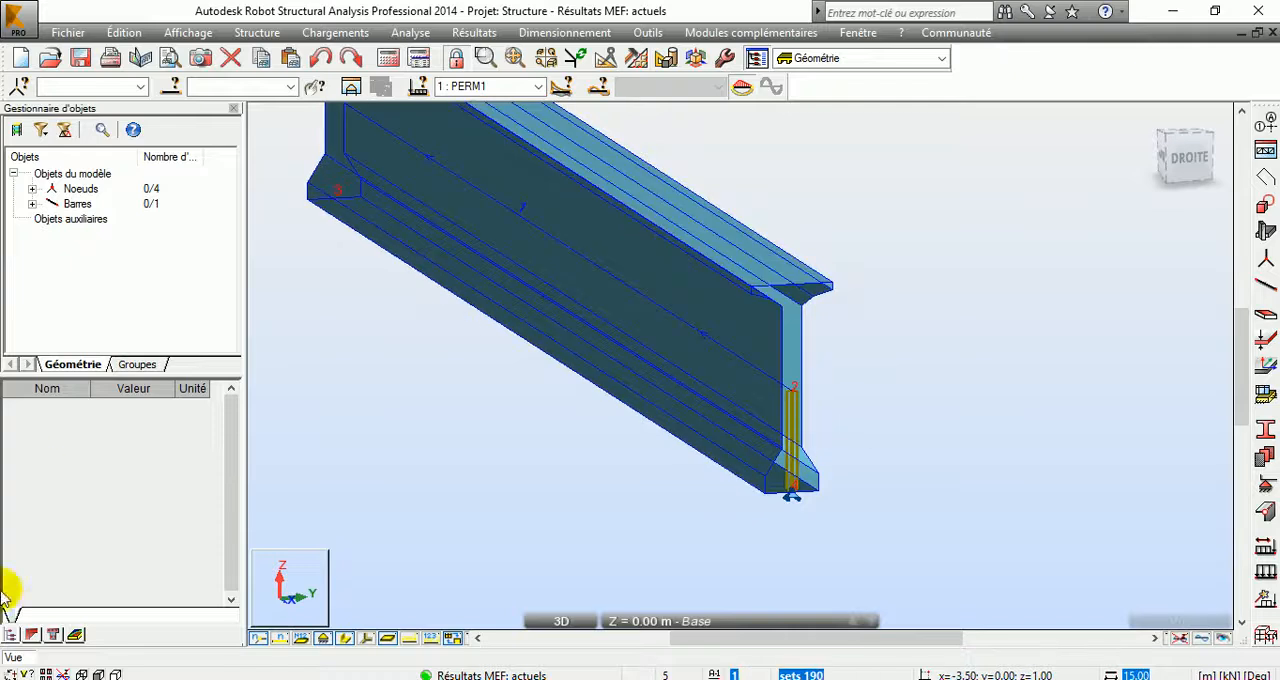
Step: Turn off the display of rigid links and diaphragms in the model's display attributes
left_click(82, 672)
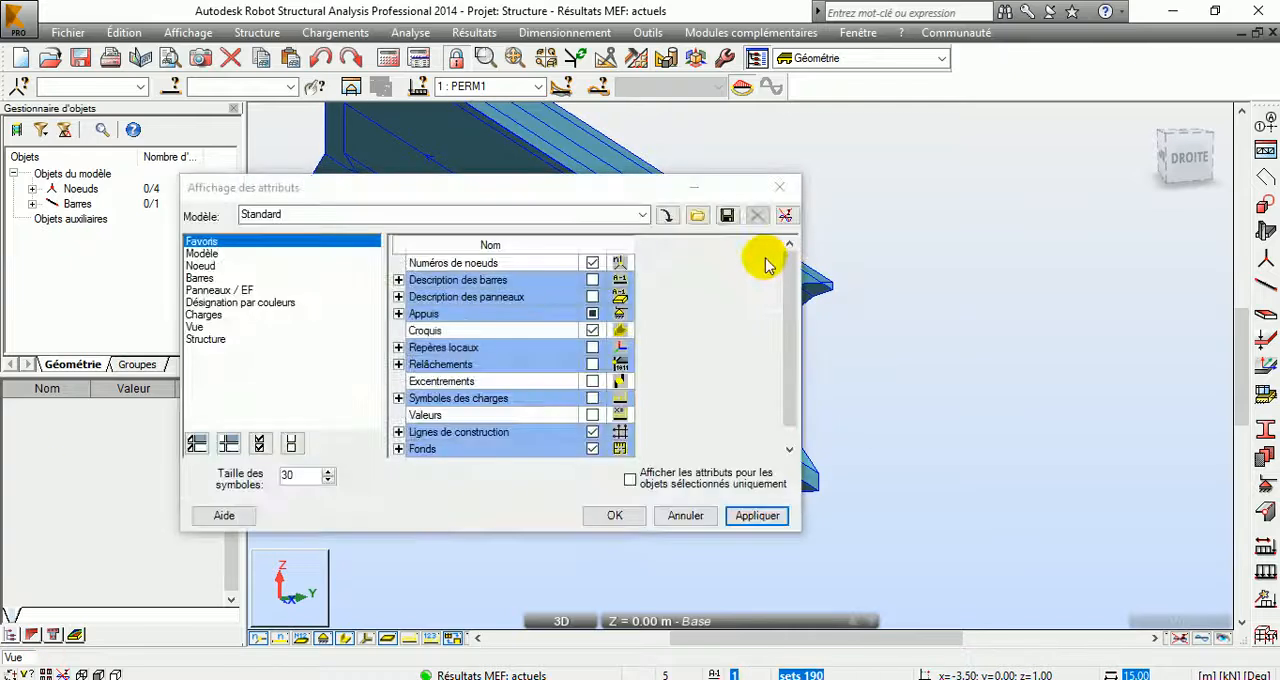
left_click(205, 254)
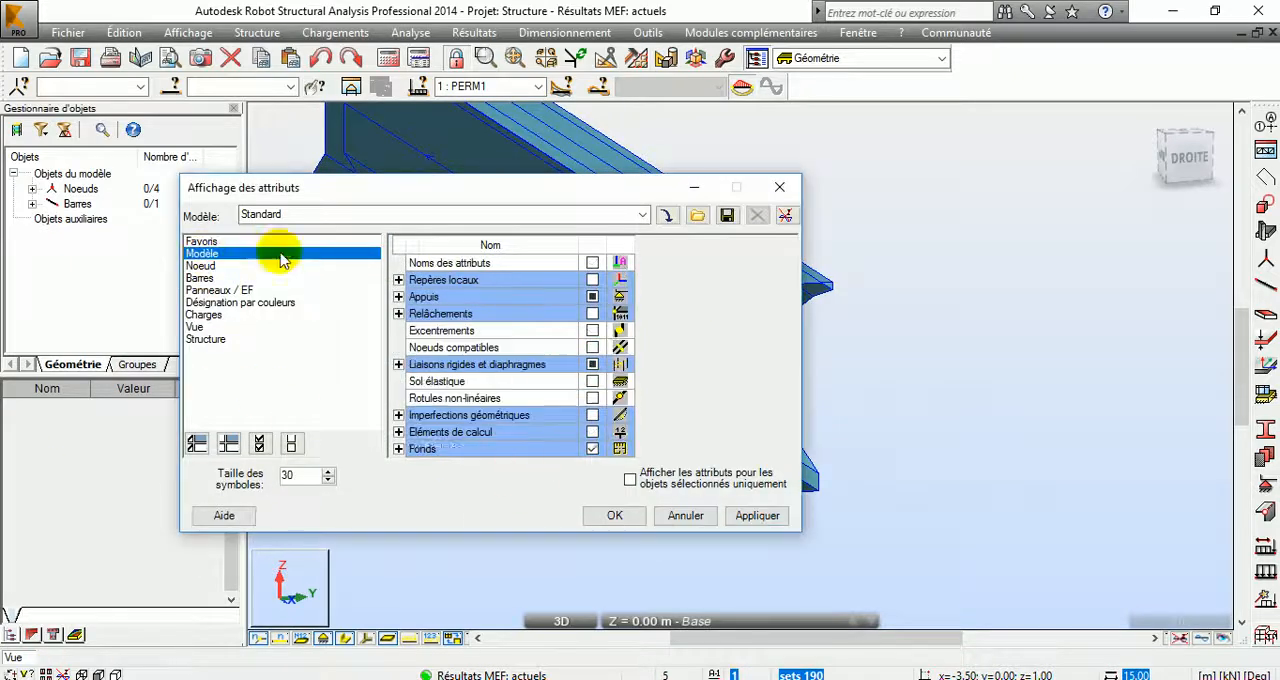
left_click(398, 364)
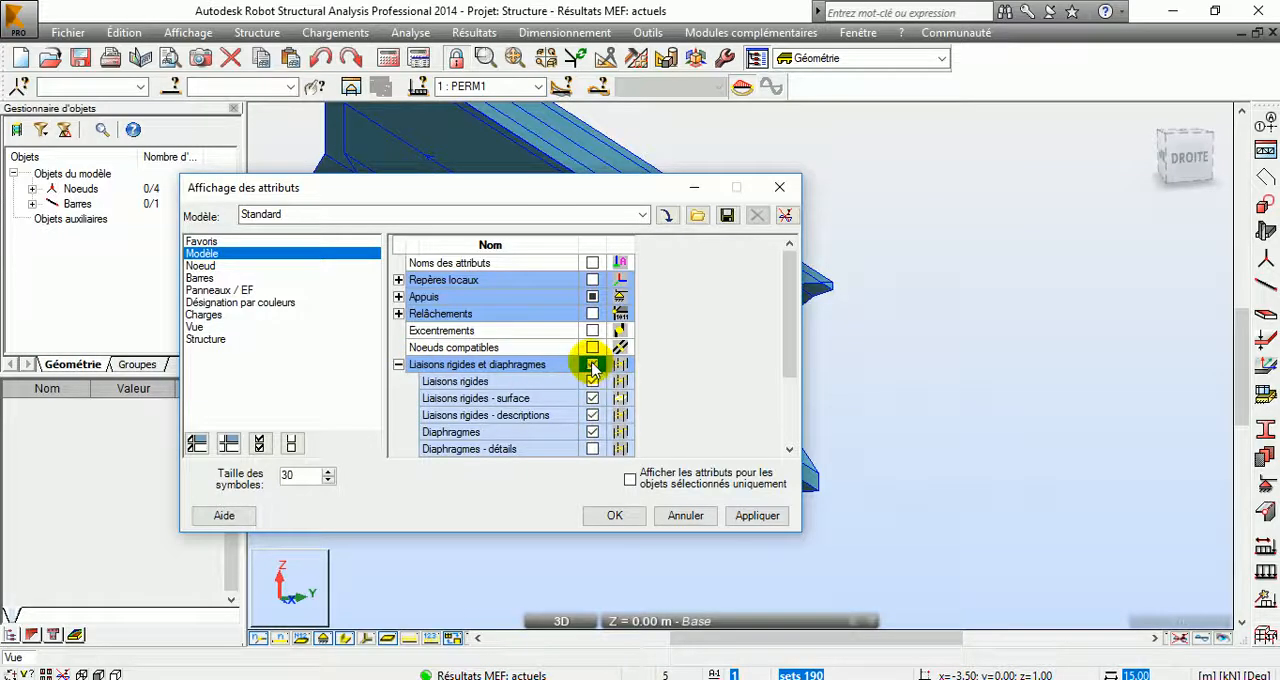
left_click(757, 515)
left_click_drag(612, 200, 709, 32)
left_click(789, 340)
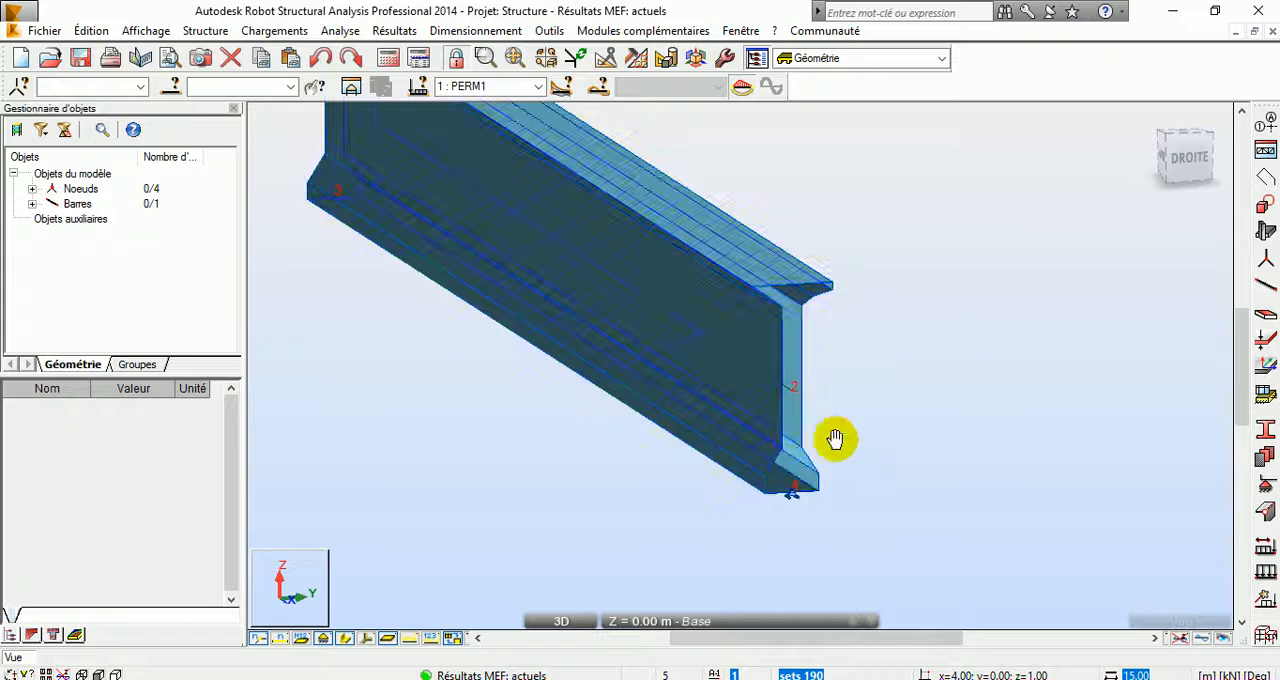
Step: Examine the beam's section and the support at its underside near node 4
scroll(843, 460, "up", 5)
scroll(848, 445, "up", 2)
scroll(852, 445, "down", 3)
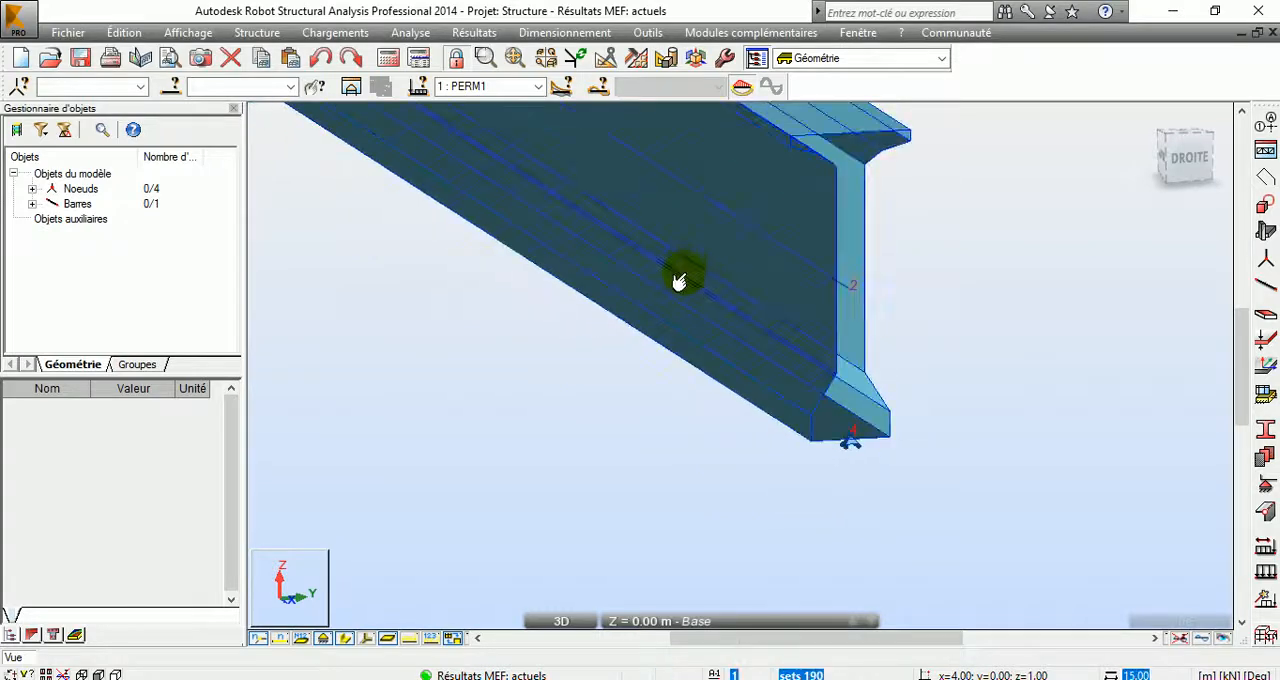
middle_click_drag(682, 232, 674, 503)
scroll(768, 576, "down", 2)
middle_click_drag(774, 584, 790, 346)
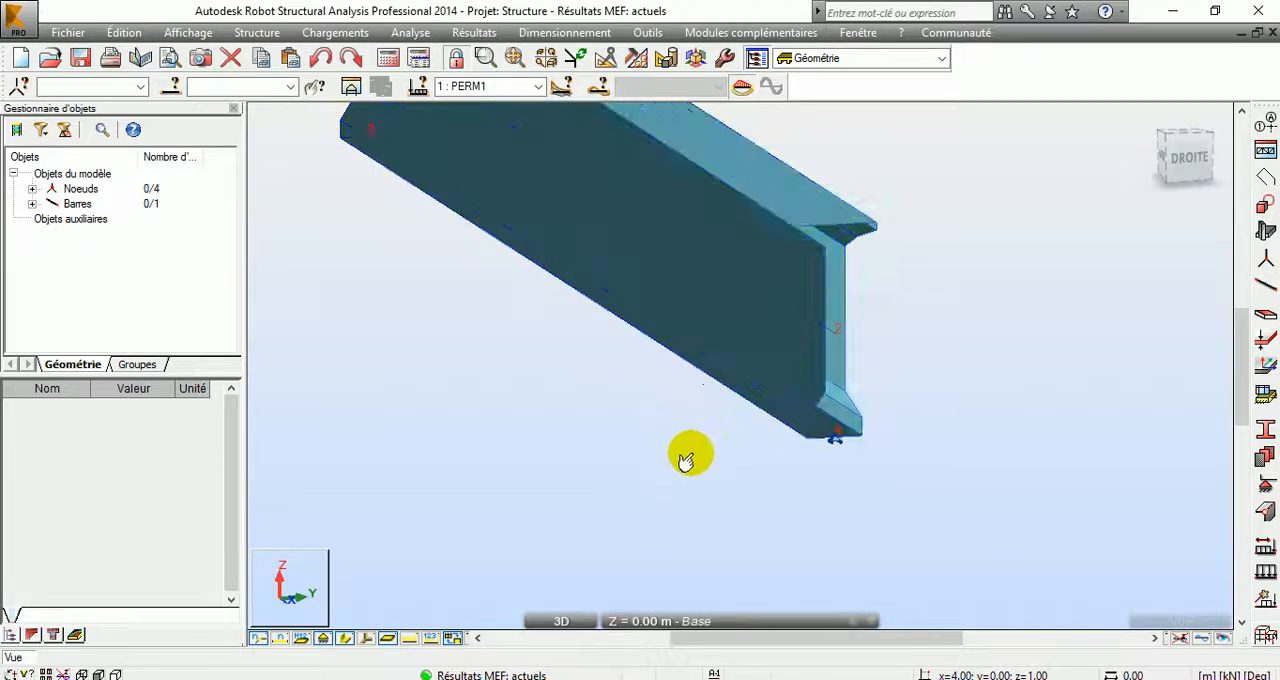
middle_click_drag(704, 433, 688, 495)
Step: Hide the section shape and plot the bending moment My diagram on the bar for case PERM1
left_click(474, 32)
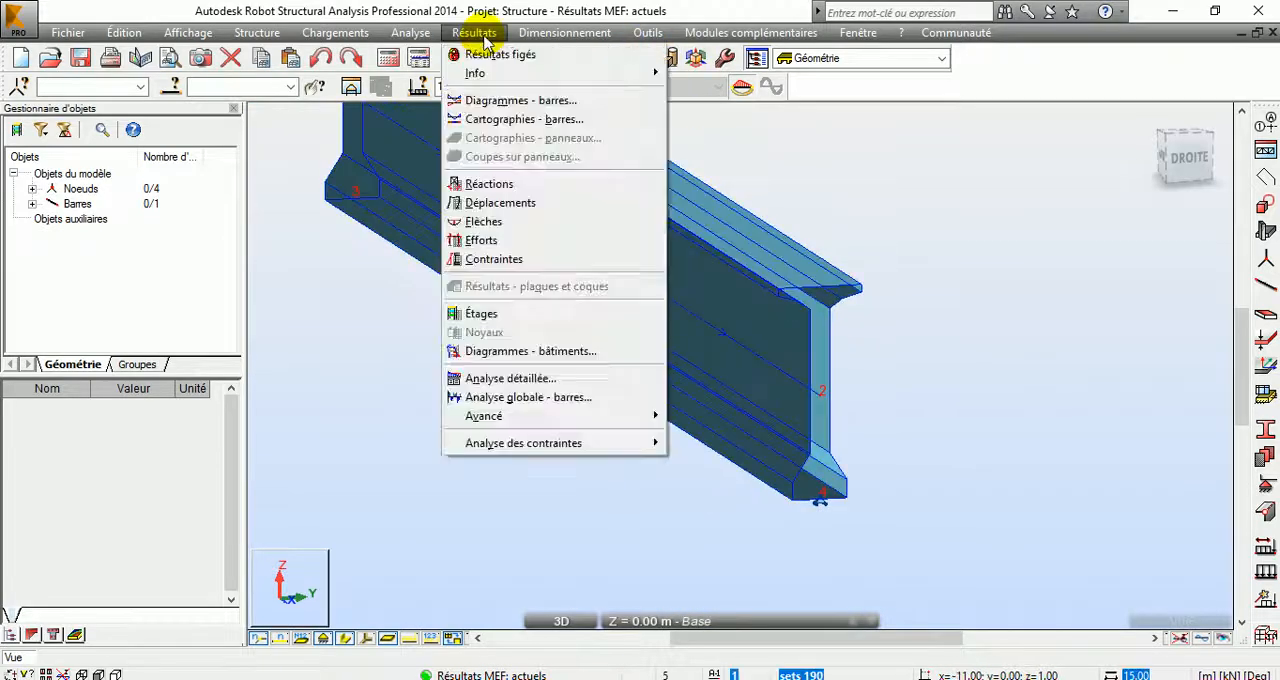
left_click(519, 101)
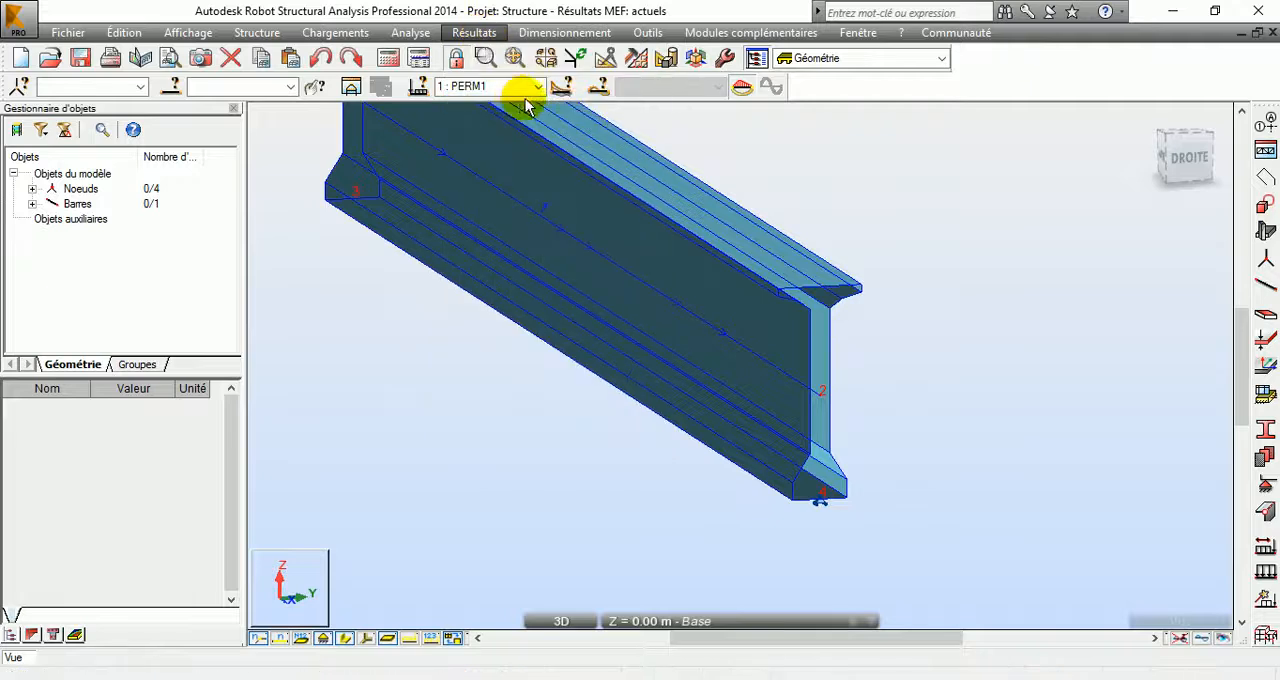
left_click(346, 640)
middle_click_drag(658, 284, 674, 410)
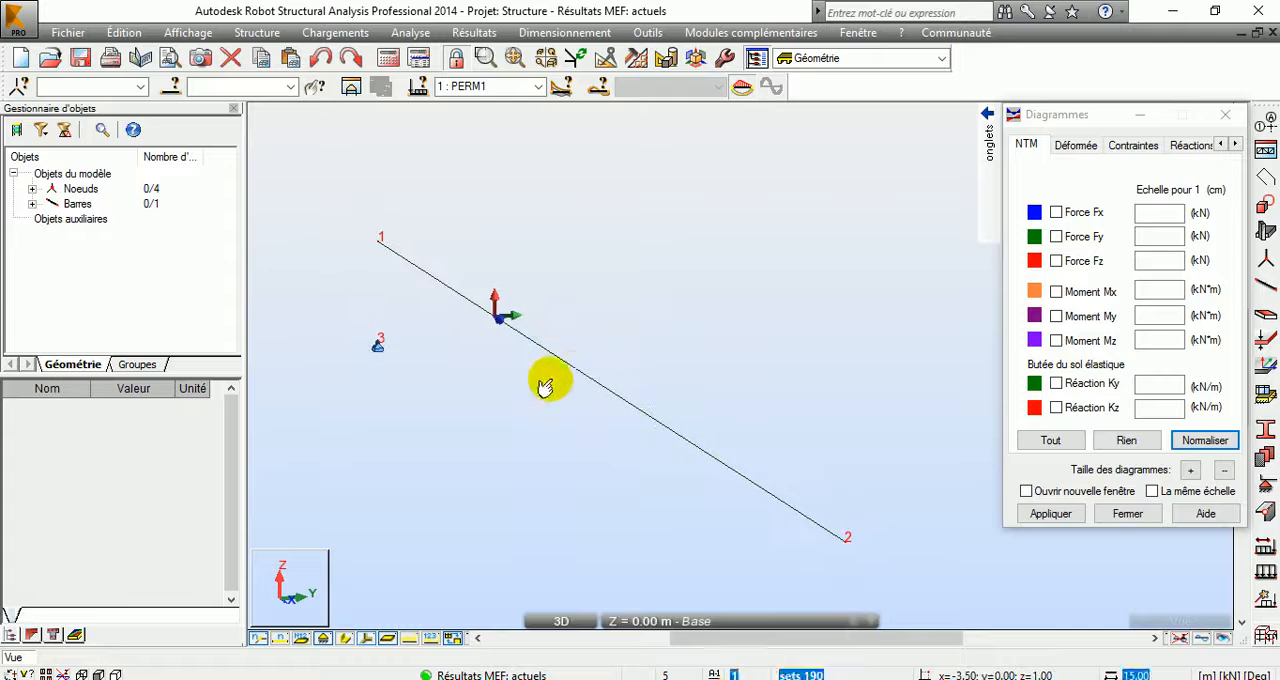
left_click(1100, 316)
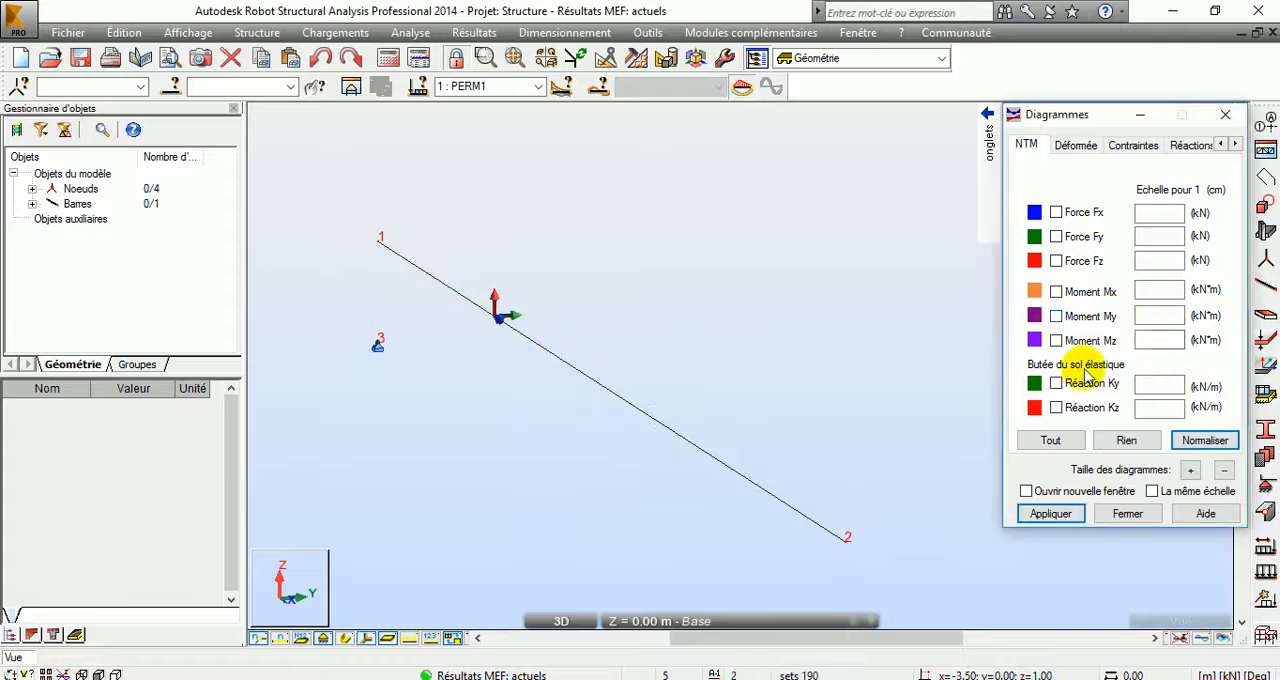
left_click(1051, 513)
middle_click_drag(784, 350, 720, 289)
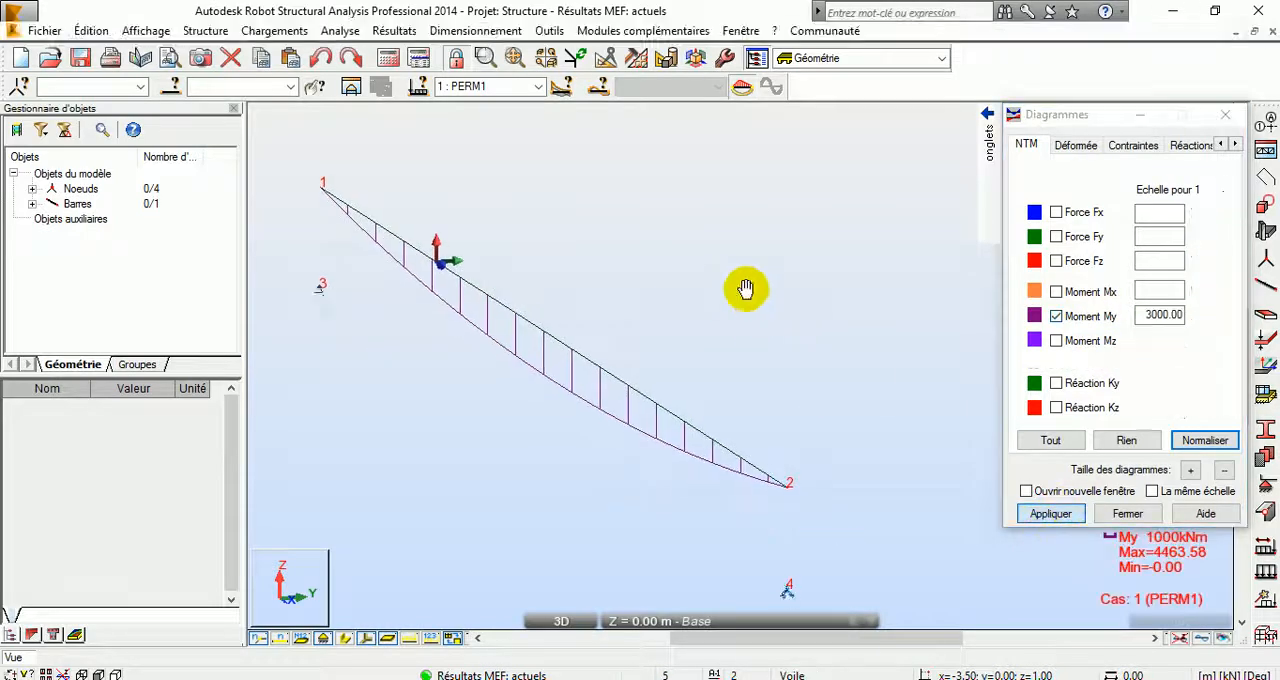
Step: Set the diagram description to labelled values and apply it to the My diagram
mouse_move(990, 140)
left_click(968, 280)
left_click(1093, 231)
left_click(1051, 513)
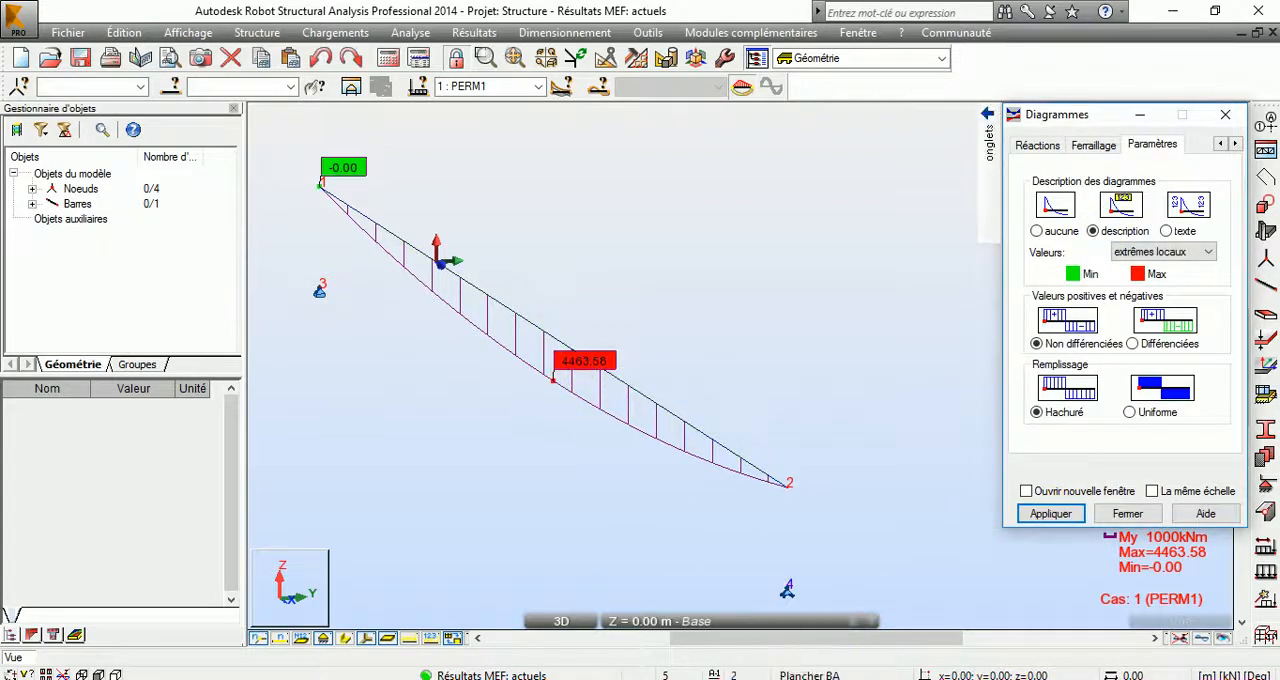
Step: Switch to the Snipping Tool capture of the earlier moment diagram and compare it with the current My diagram
left_click(868, 677)
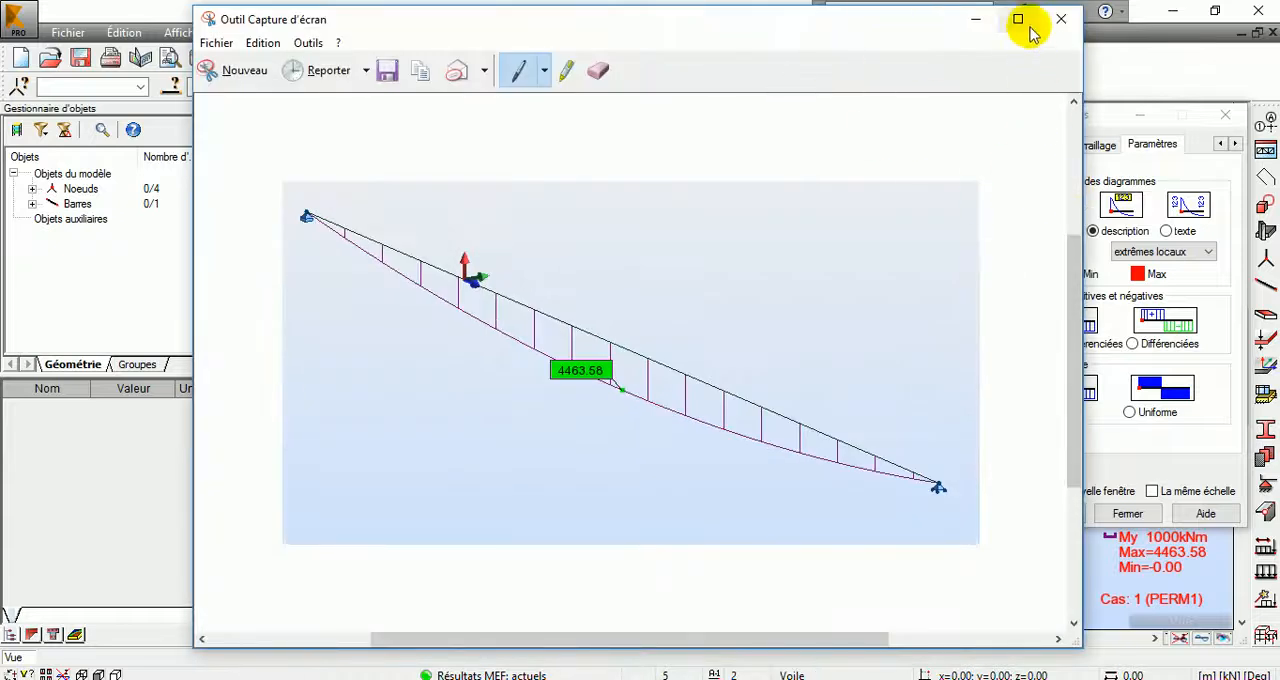
left_click(1018, 19)
left_click(1216, 11)
left_click_drag(714, 34, 1198, 1)
left_click(1216, 11)
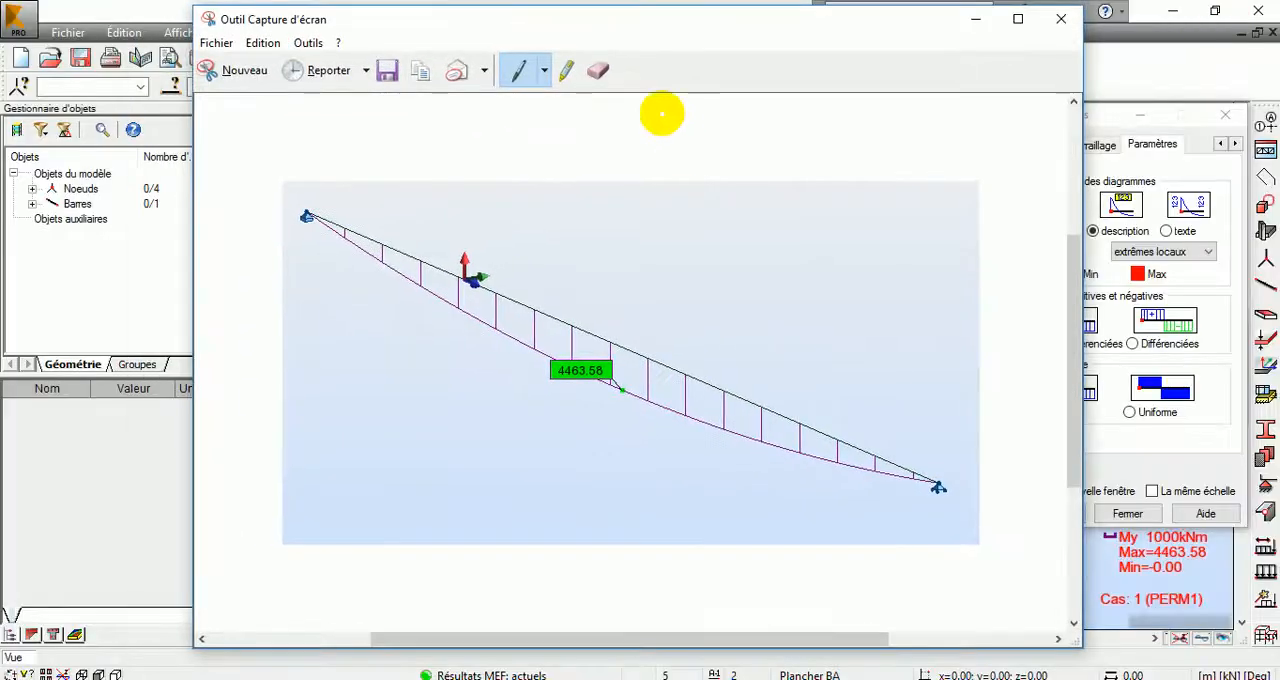
left_click_drag(209, 12, 230, 321)
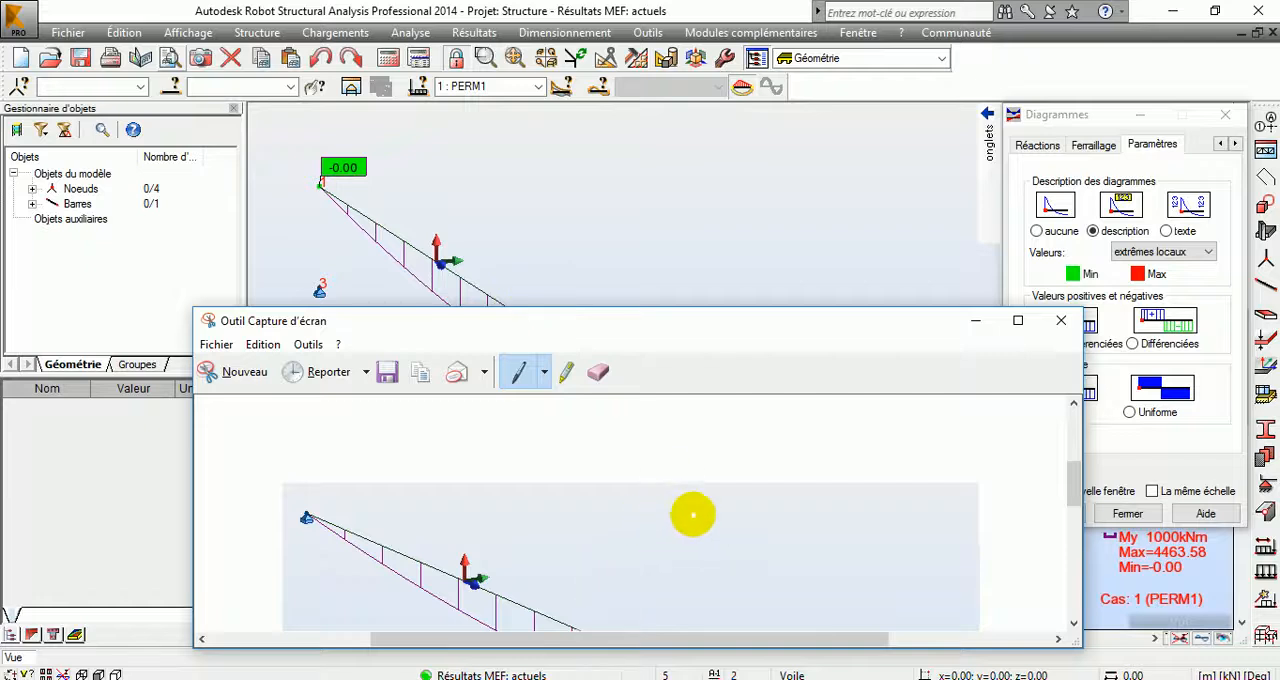
scroll(697, 514, "down", 3)
left_click_drag(780, 329, 768, 397)
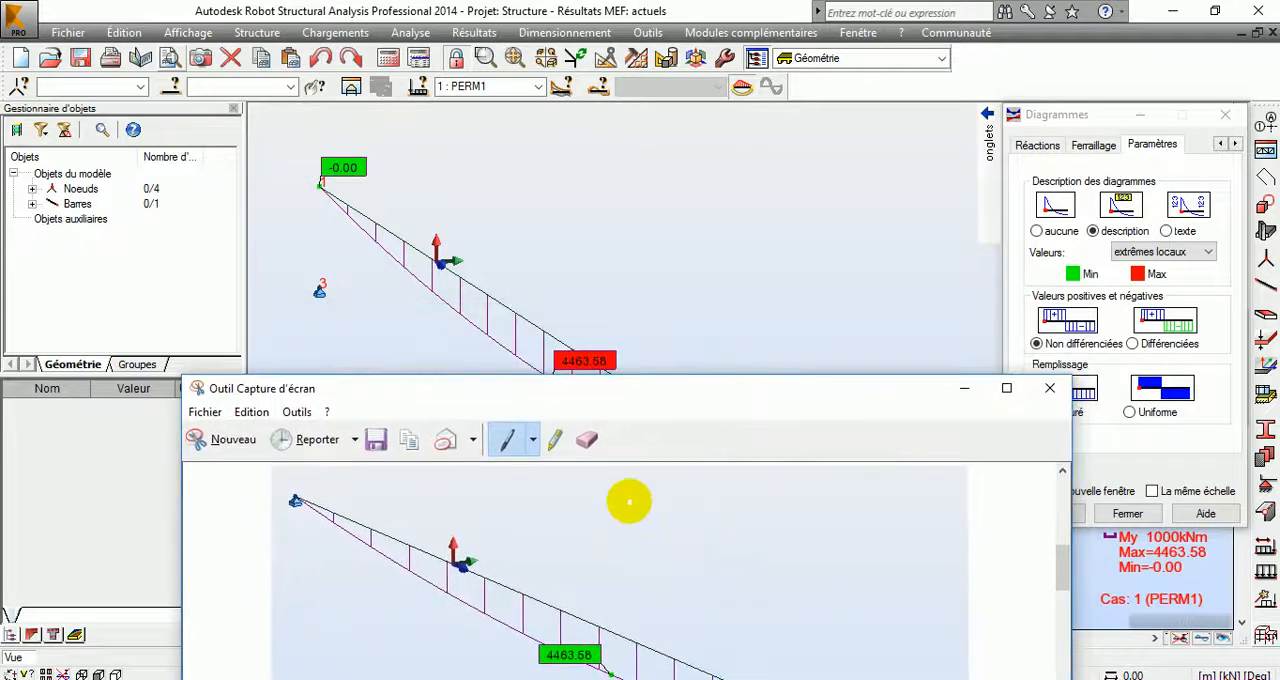